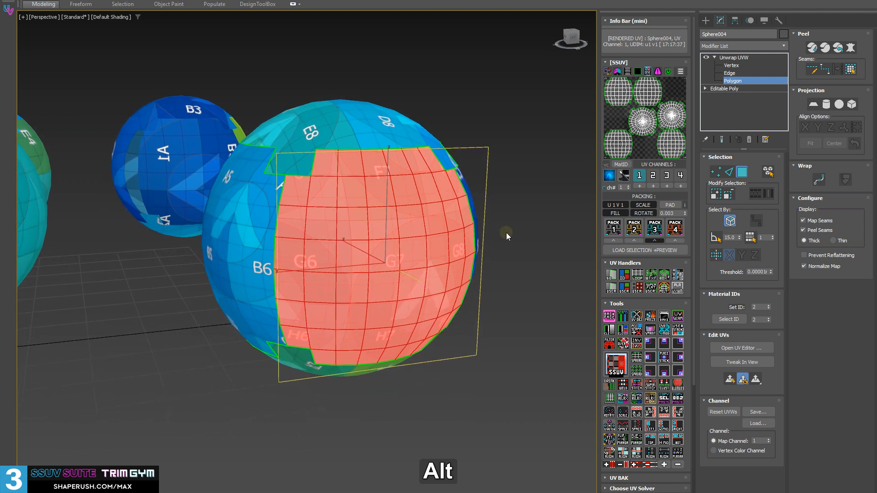
Hide the sphere's selected side UV island with the Filter tool and restore it, and repeat the toggle once more
click(610, 344)
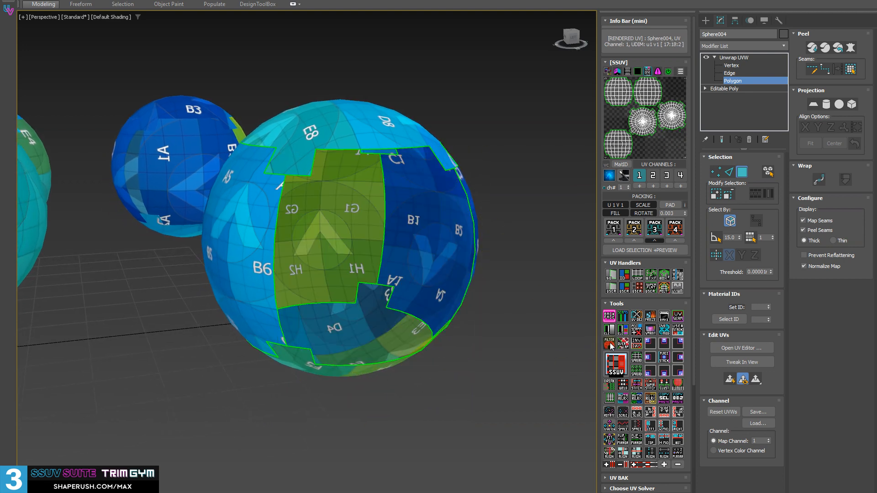
alt+middle_drag(267, 228, 376, 264)
click(461, 261)
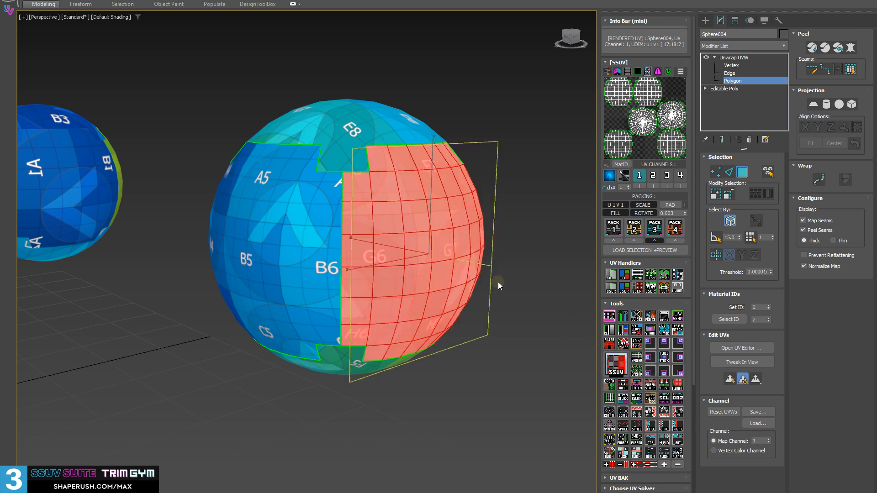
alt+middle_drag(498, 281, 374, 205)
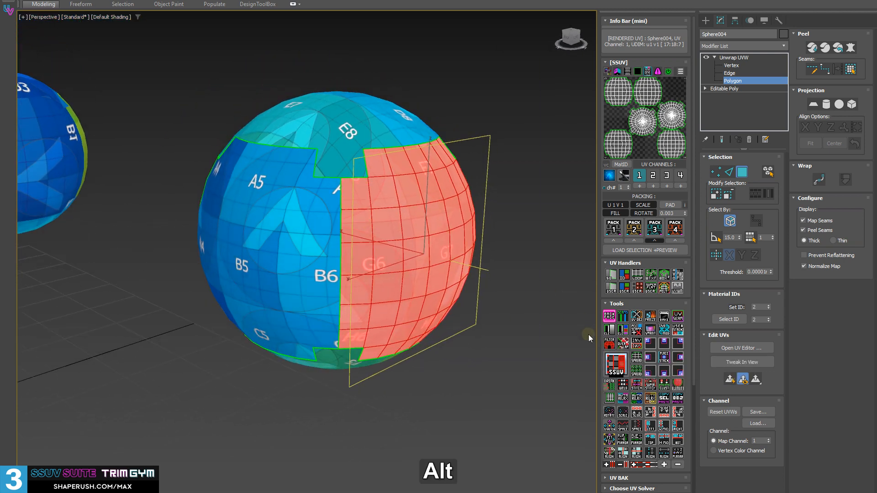
click(609, 344)
alt+middle_drag(412, 129, 388, 139)
click(609, 344)
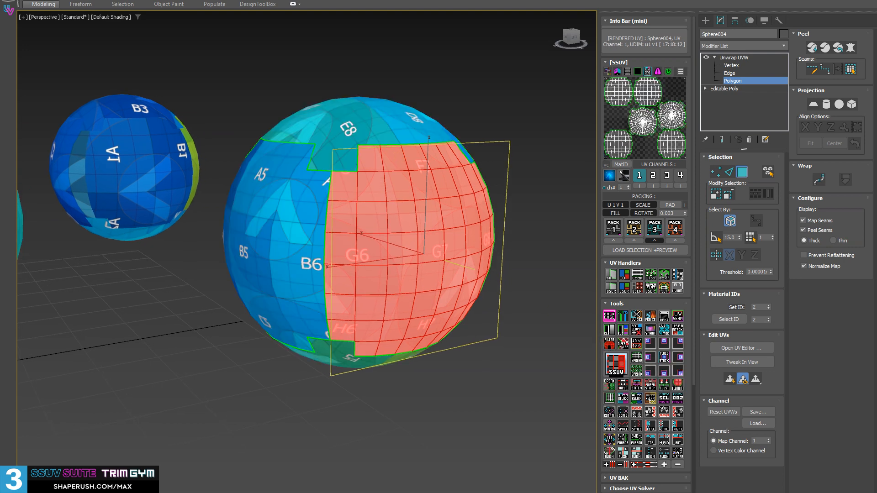
Filter out the selected island, select the adjacent island, and restore the hidden polygons so both islands are selected
middle_drag(405, 256, 382, 255)
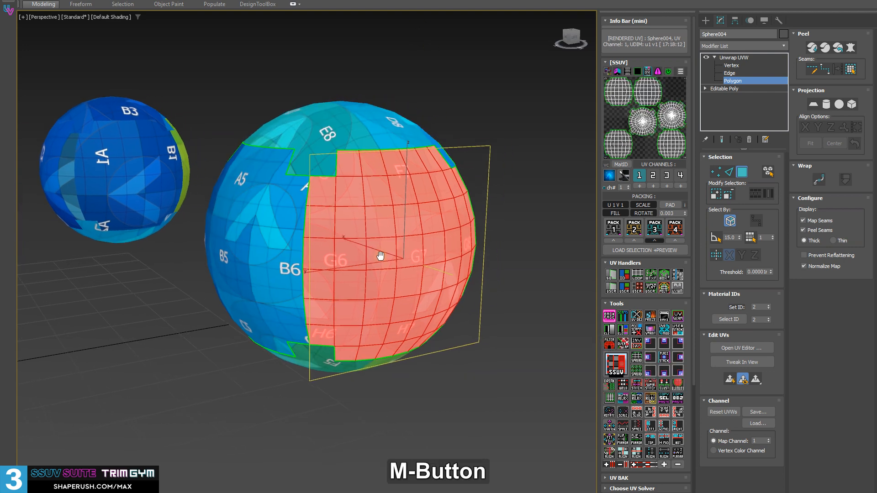
middle_drag(286, 218, 426, 354)
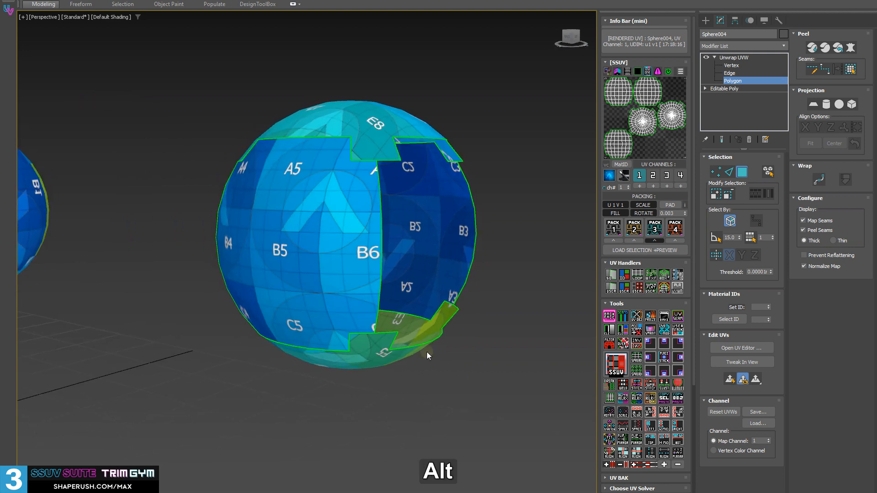
click(230, 142)
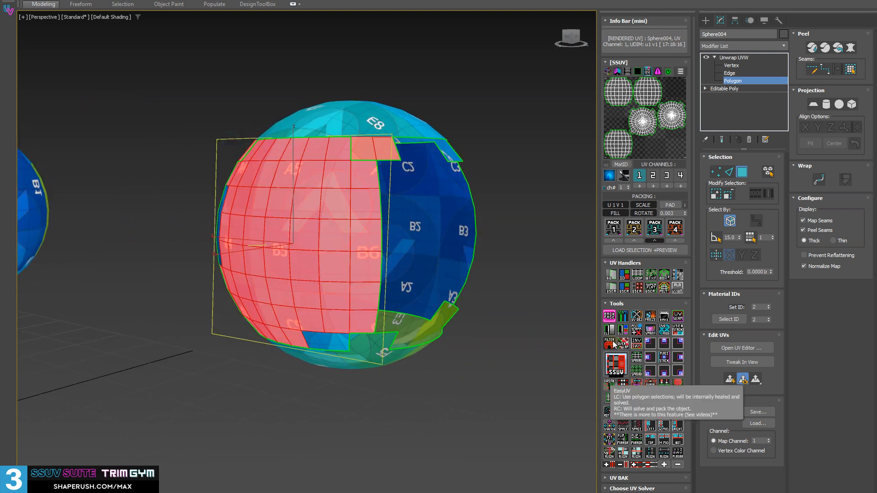
click(622, 372)
alt+middle_drag(505, 205, 436, 189)
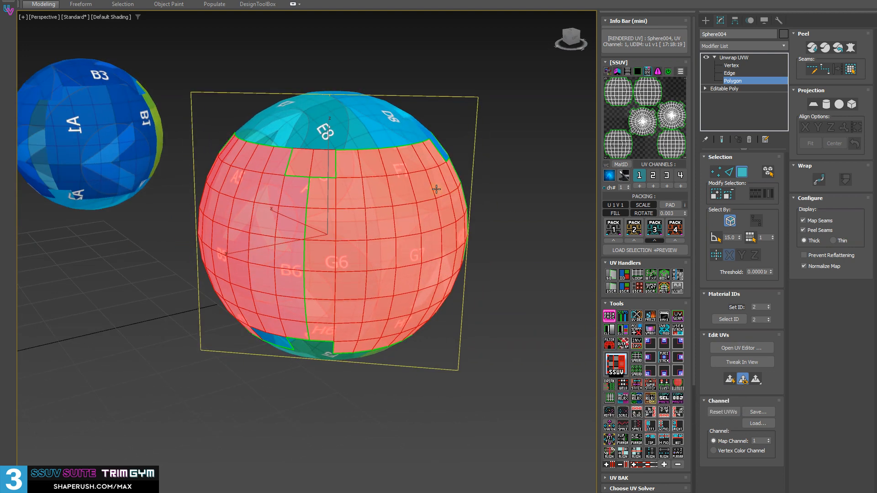
Select every polygon of the sphere, hide them all with the Filter tool, and bring them back
alt+middle_drag(381, 174, 311, 224)
key(ctrl+a)
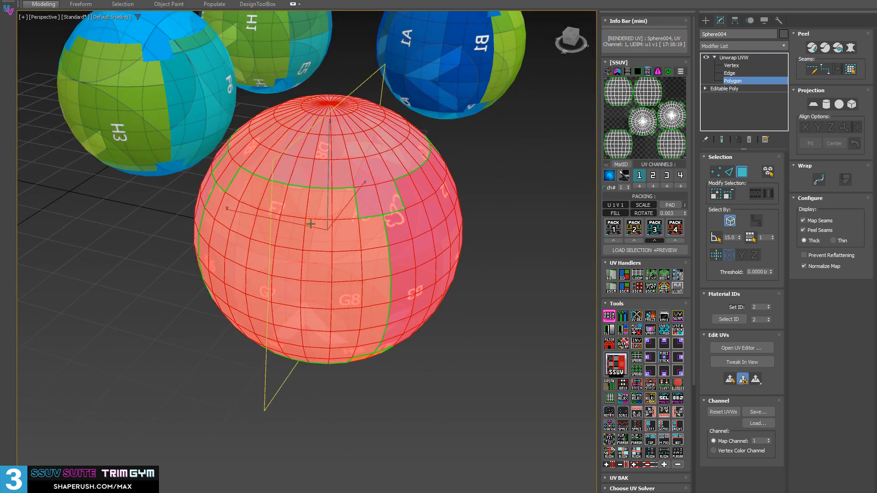
alt+middle_drag(322, 228, 322, 261)
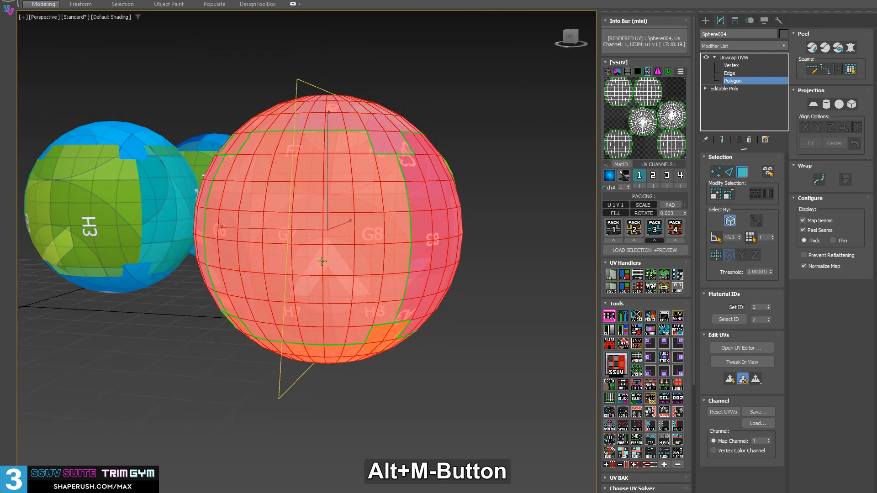
click(606, 347)
alt+middle_drag(445, 218, 429, 233)
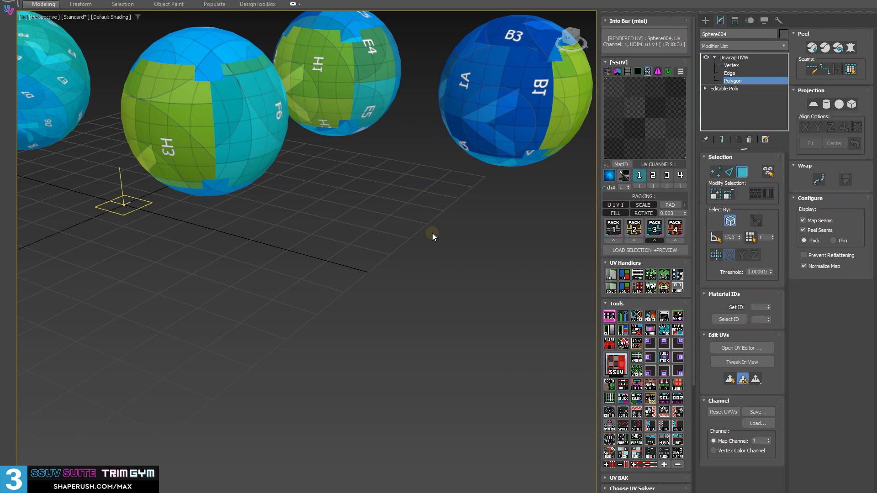
click(609, 343)
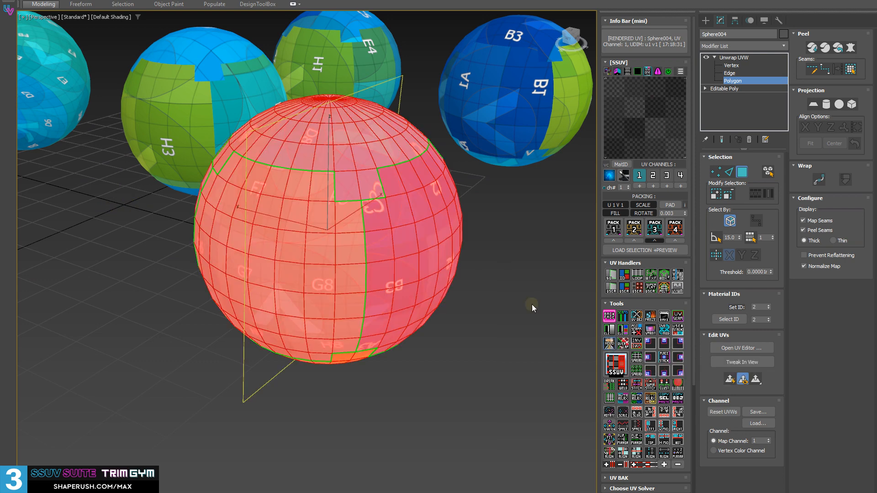
Clear the polygon selection, reselect the entire sphere, and filter it out and back in again
alt+middle_drag(531, 308, 374, 242)
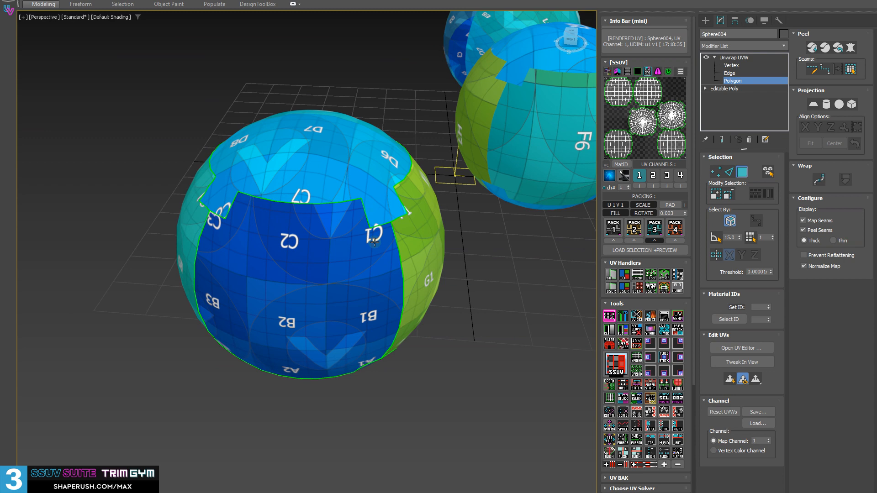
click(611, 347)
middle_drag(242, 201, 248, 204)
key(ctrl+a)
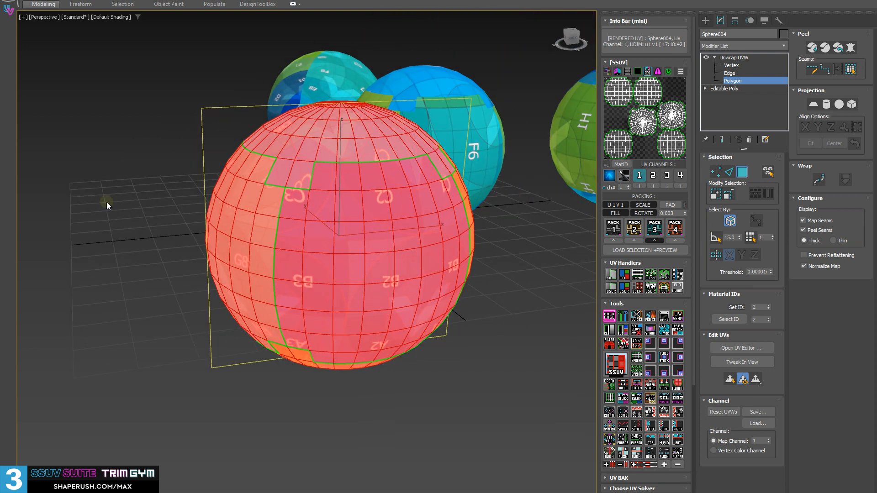
alt+middle_drag(106, 202, 192, 207)
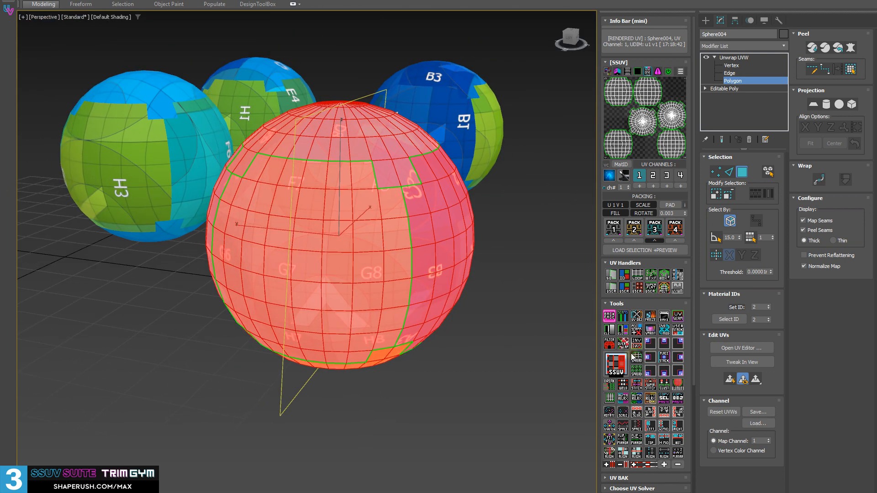
click(609, 344)
key(ctrl+a)
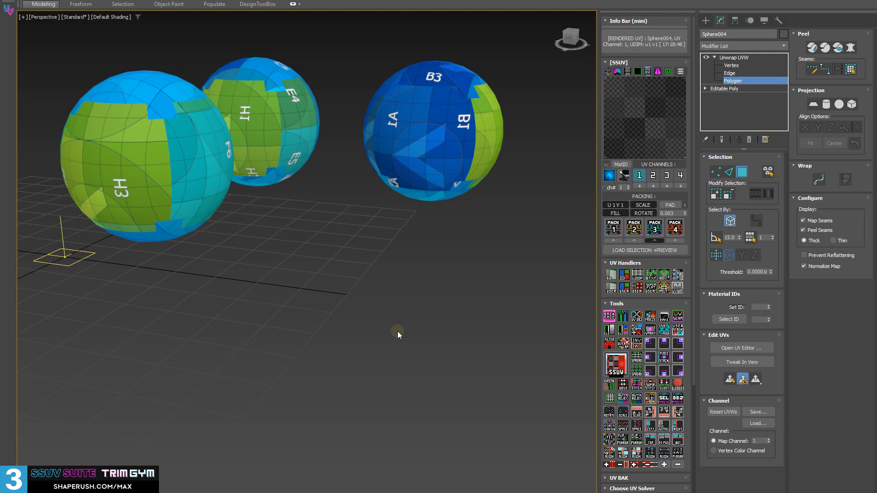
click(609, 344)
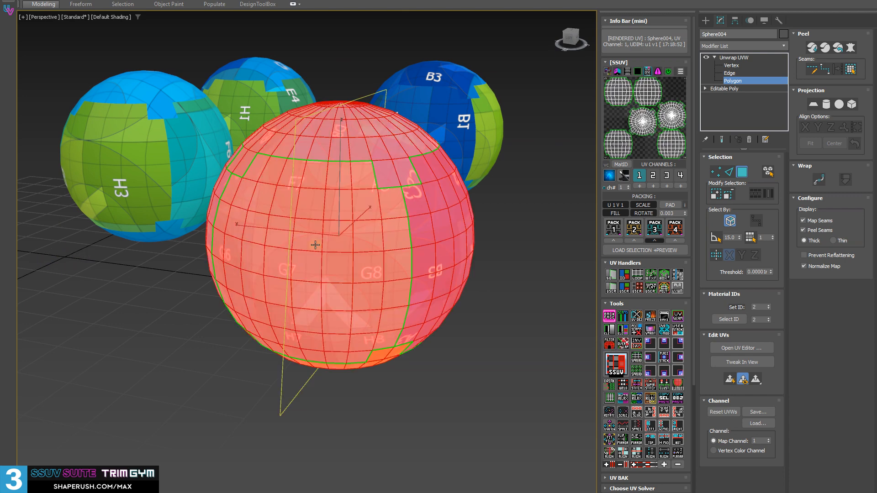
Reduce the sphere's modifier stack to its Editable Poly, without the Unwrap UVW modifier
alt+middle_drag(438, 243, 366, 218)
key(shift+d)
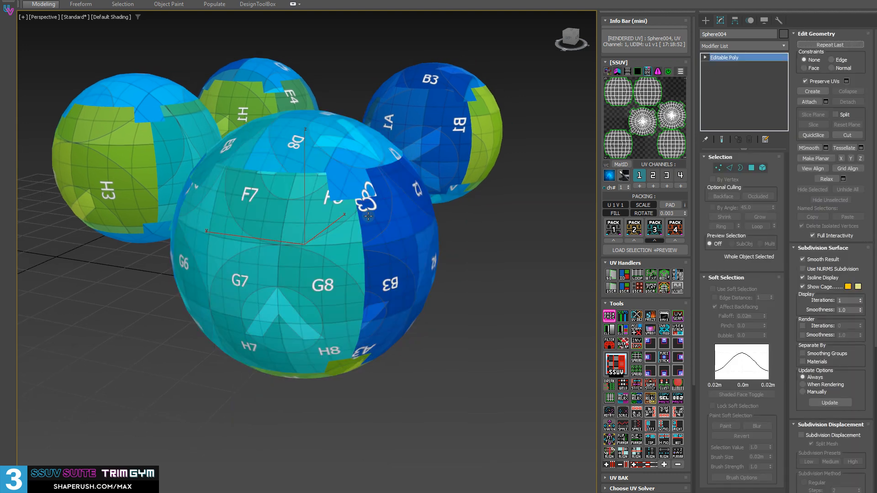
alt+middle_drag(313, 199, 305, 210)
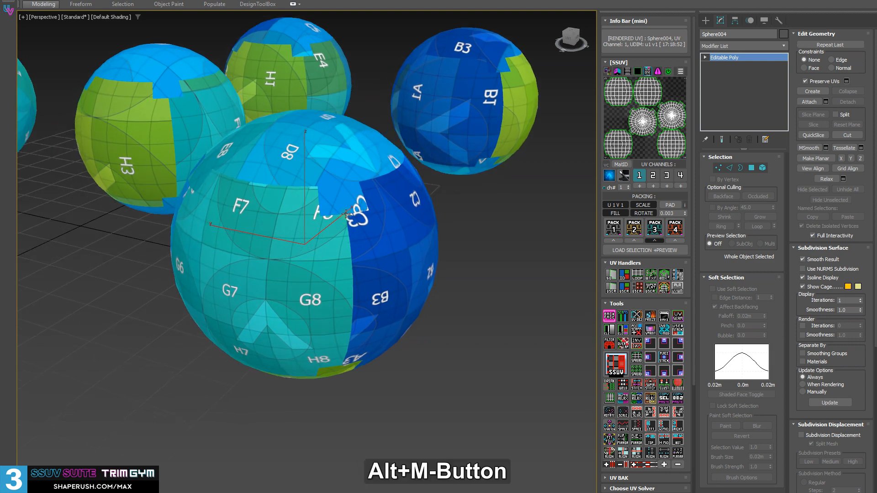
Use the overlap check to add Unwrap UVW back to the sphere, enter its Polygon level, and run the check again
click(624, 346)
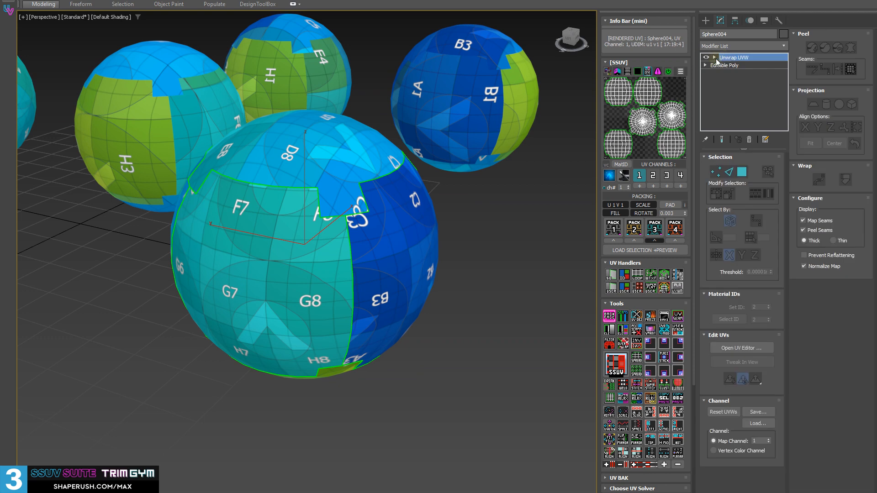
click(714, 57)
click(733, 81)
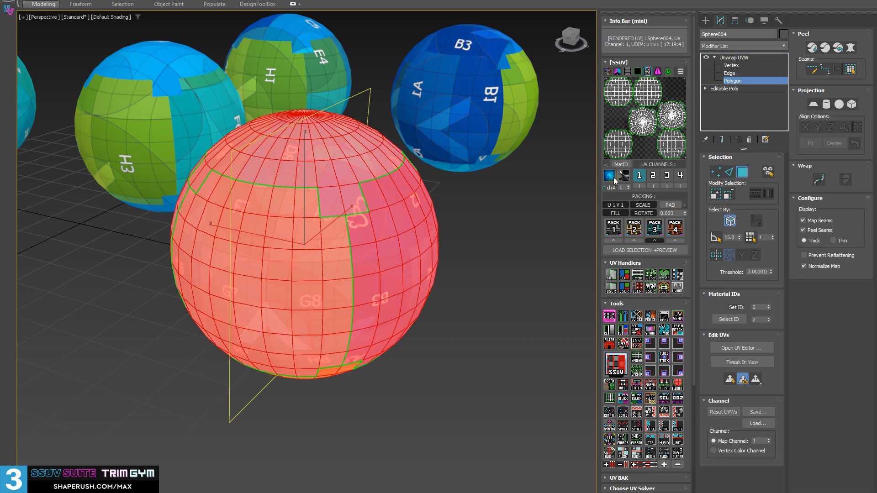
click(624, 346)
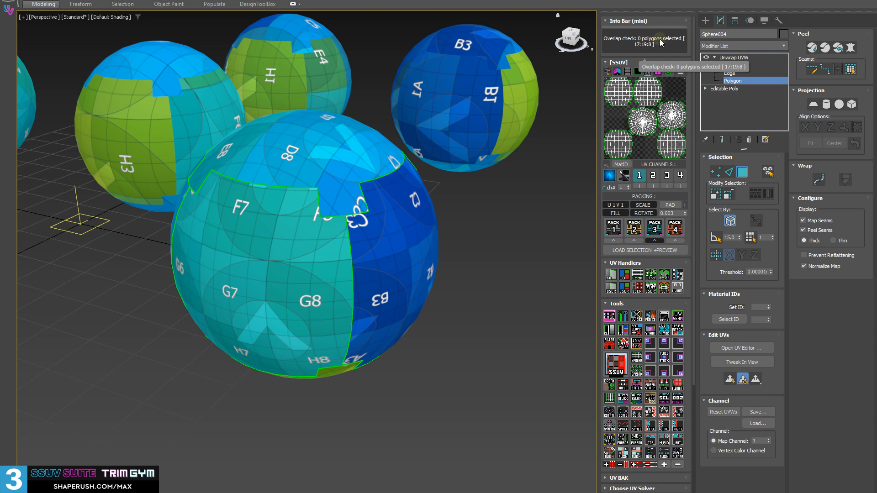
Select the two adjacent side islands labelled B6 and G6 and stack them at the centre of the UV space
alt+middle_drag(307, 238, 366, 288)
click(332, 259)
ctrl+click(165, 289)
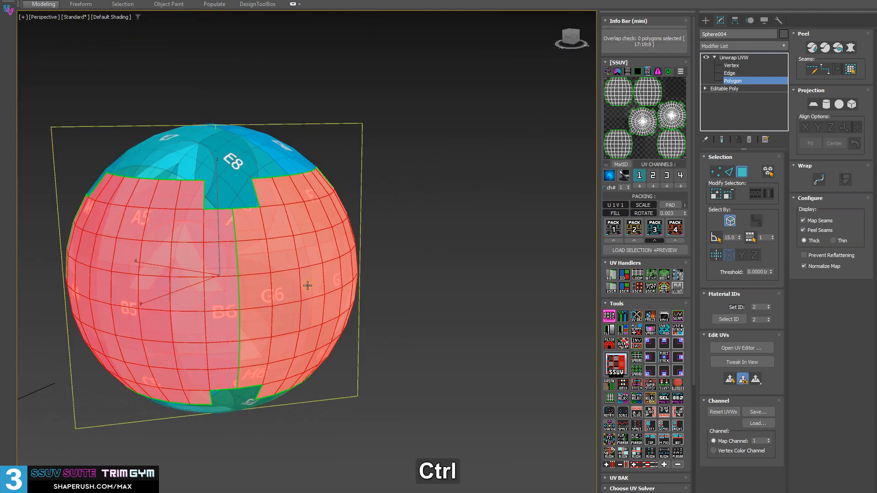
middle_drag(166, 289, 240, 269)
click(663, 359)
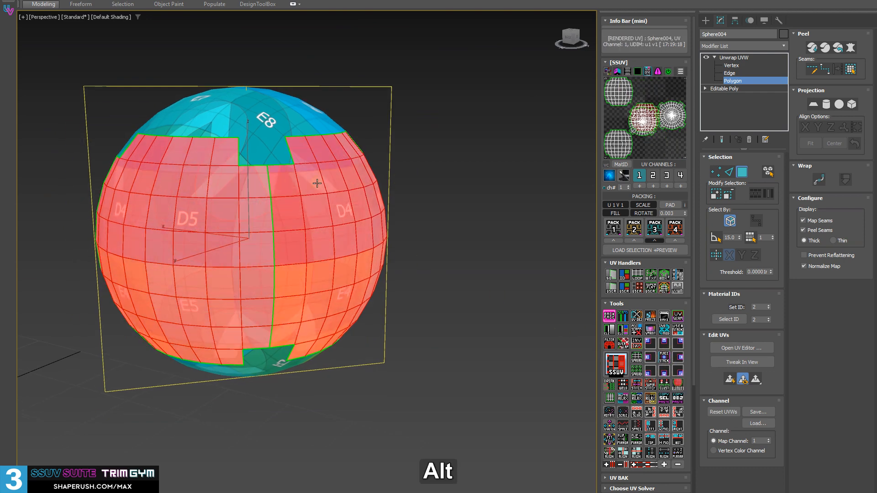
alt+middle_drag(313, 183, 250, 231)
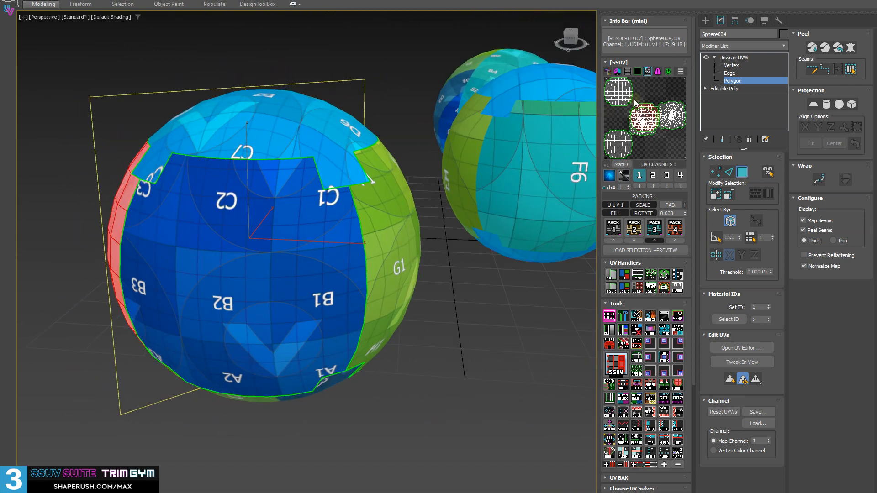
alt+middle_drag(260, 330, 589, 178)
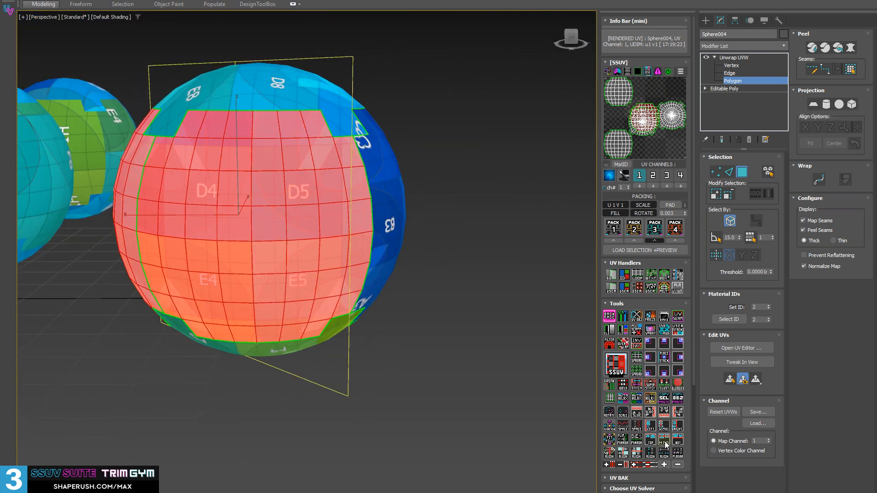
Set the UV preview fill alpha to 0.30 in the SSUV settings and refresh the UV preview
scroll(646, 357, down, 4)
click(644, 480)
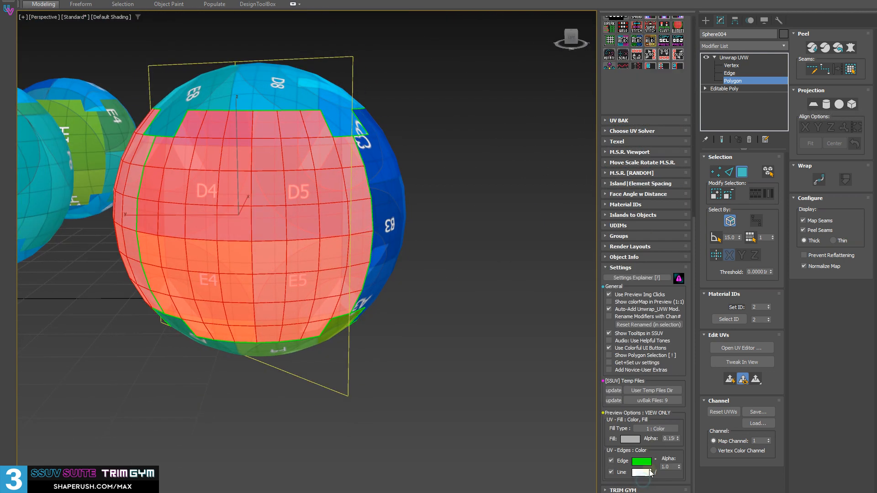
drag(677, 442, 677, 437)
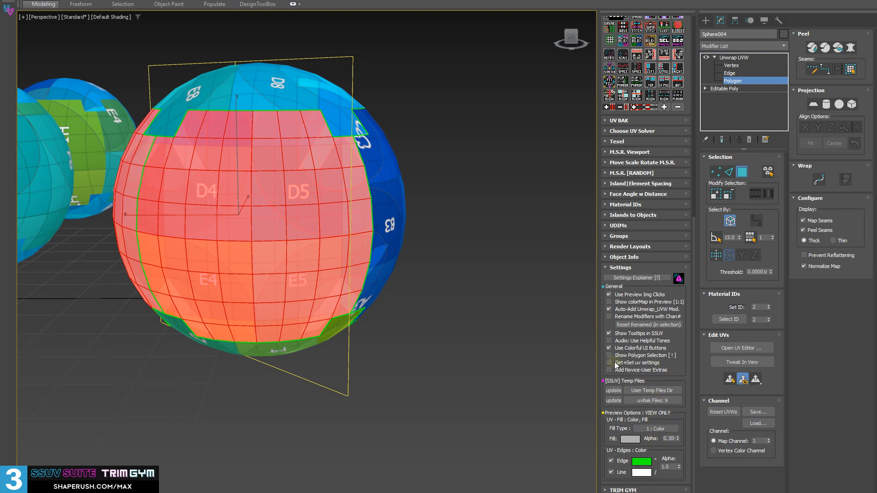
scroll(659, 434, up, 20)
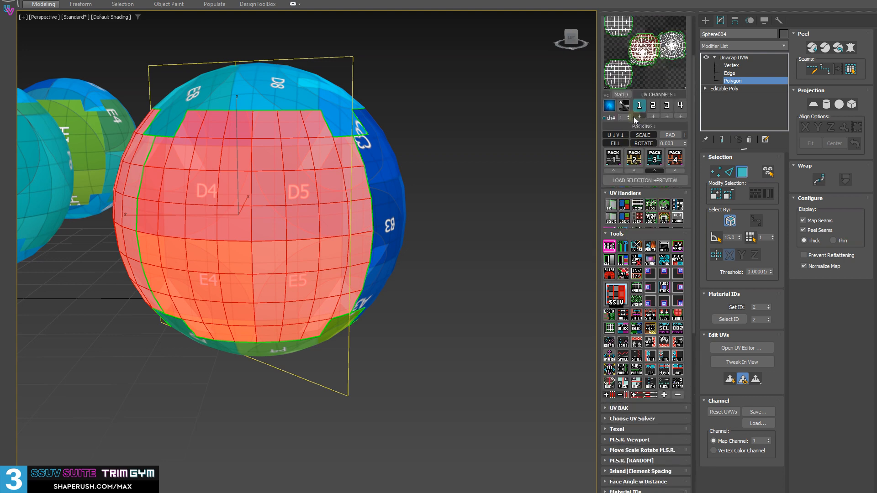
click(644, 104)
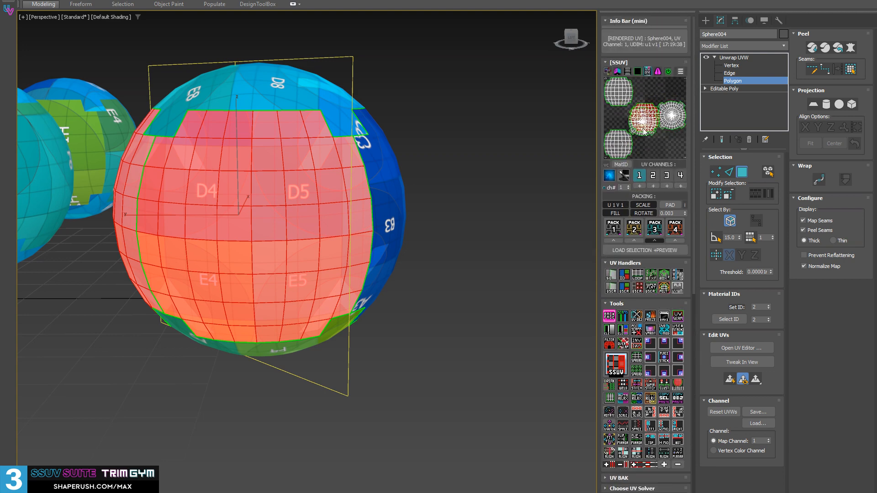
Clear the polygon selection and run the overlap check to select the sphere's overlapping UV polygons from all sides
alt+middle_drag(452, 94, 450, 230)
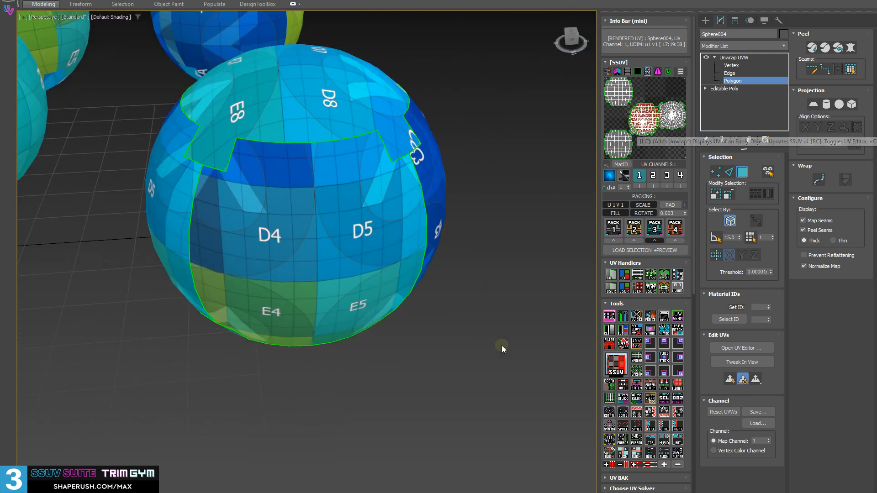
click(635, 346)
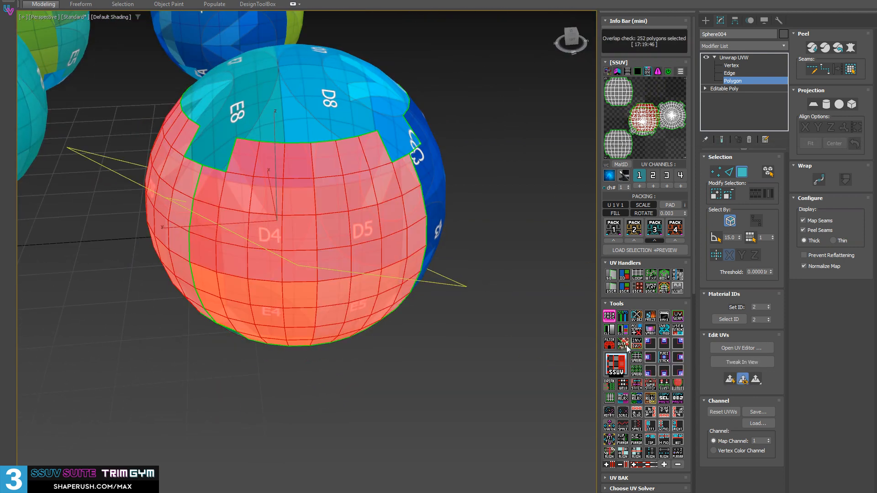
mouse_move(333, 221)
alt+middle_down()
mouse_move(321, 178)
mouse_move(223, 203)
mouse_move(227, 183)
mouse_move(230, 207)
mouse_move(283, 246)
mouse_move(320, 229)
alt+middle_up()
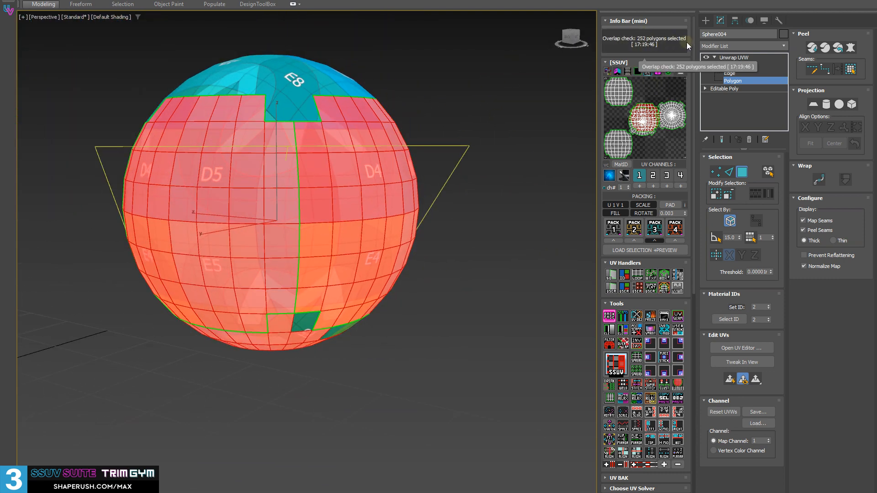
alt+middle_drag(345, 200, 264, 239)
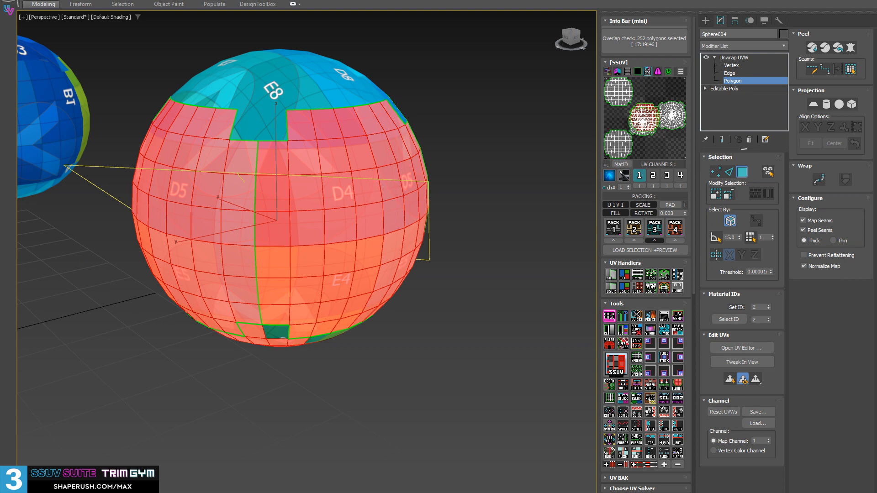
key(3)
key(3)
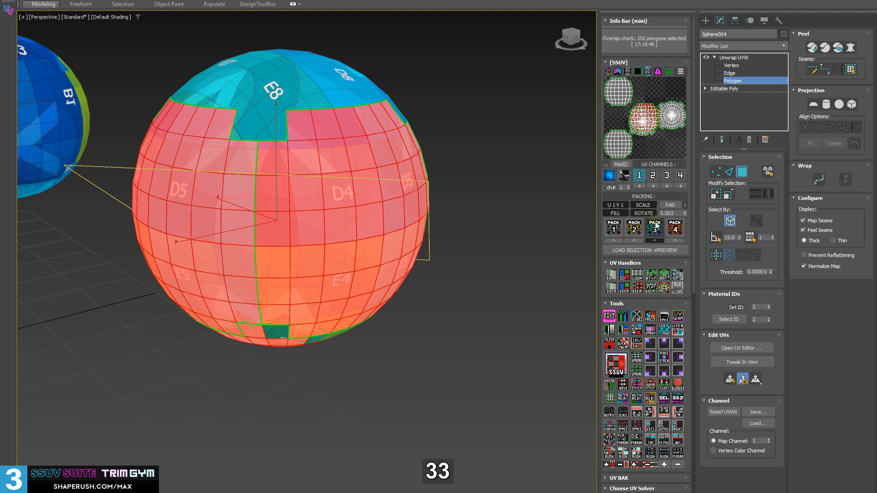
Select all of the sphere's polygons and pack its UV islands with Pack preset 3
key(ctrl+a)
click(653, 228)
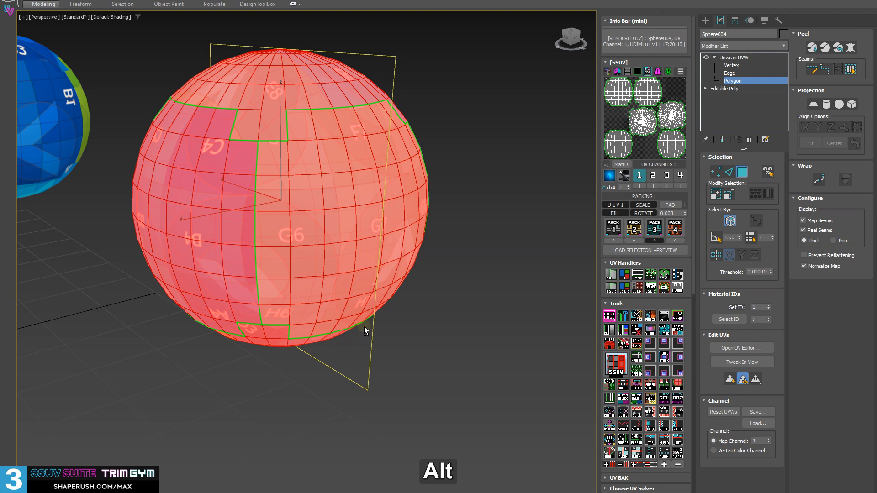
alt+middle_drag(363, 326, 516, 363)
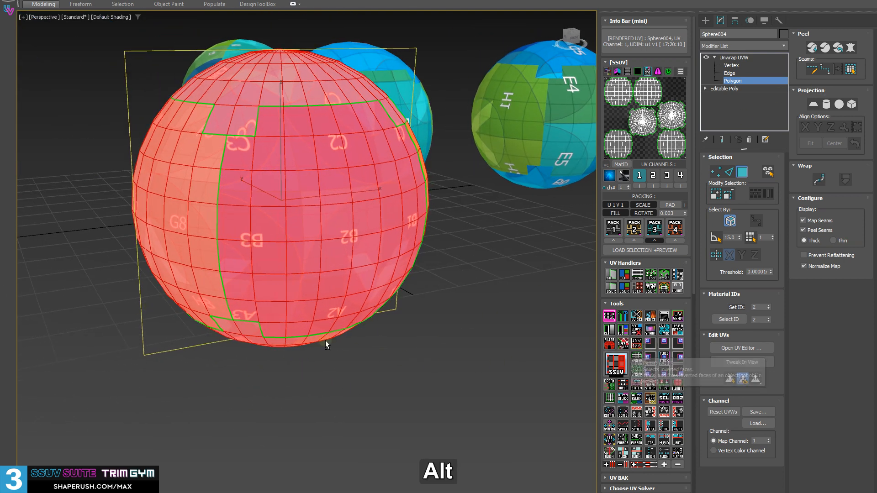
Select the sphere's front island labelled B2, rotate its UVs upright, and mirror them horizontally
alt+middle_drag(325, 340, 294, 248)
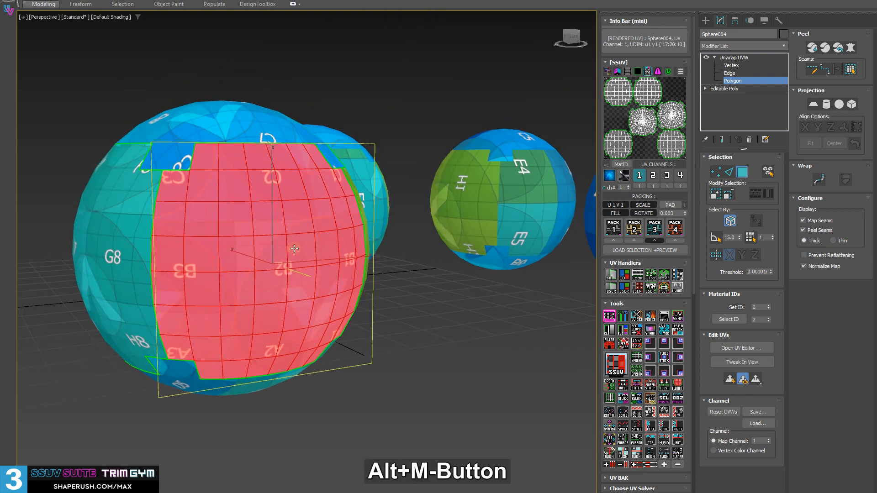
click(612, 414)
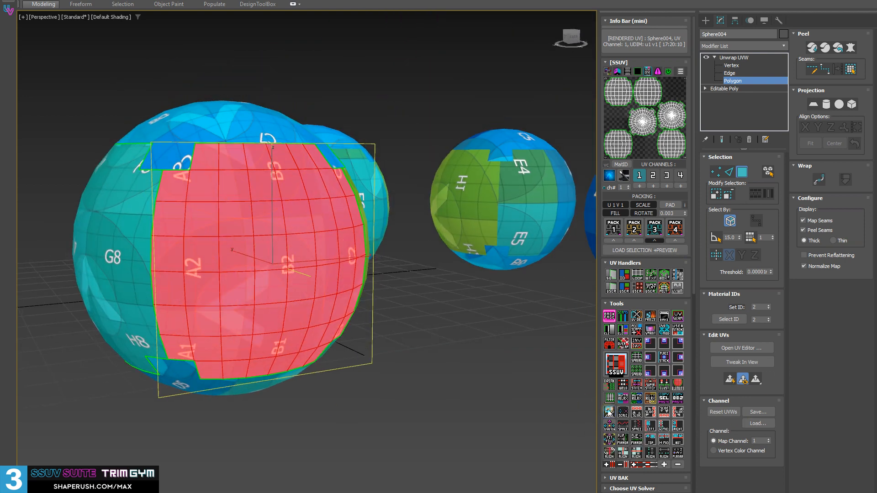
alt+middle_drag(228, 210, 864, 337)
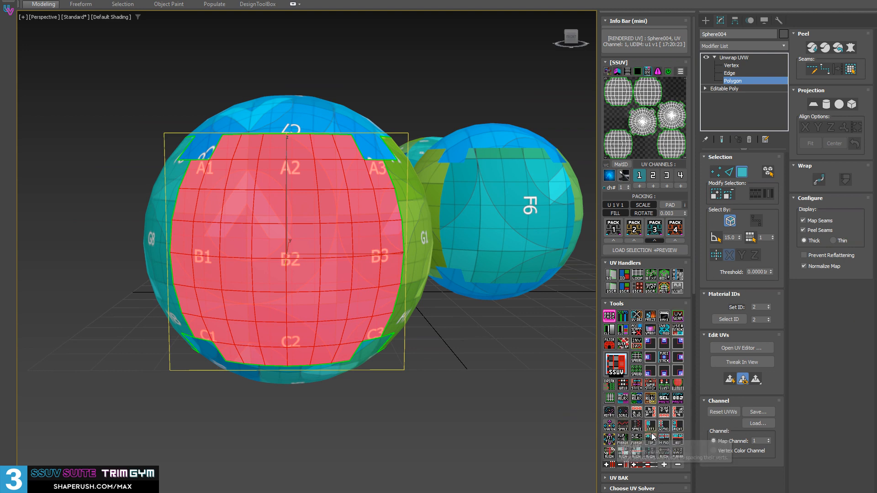
click(624, 440)
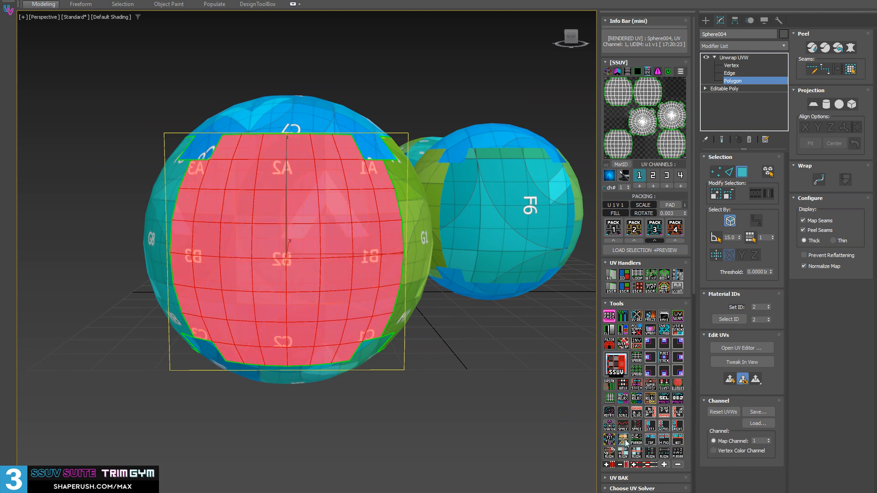
Clear the polygon selection and run the inverted check to select the sphere's inverted UV polygons
click(341, 367)
alt+middle_drag(237, 280, 375, 295)
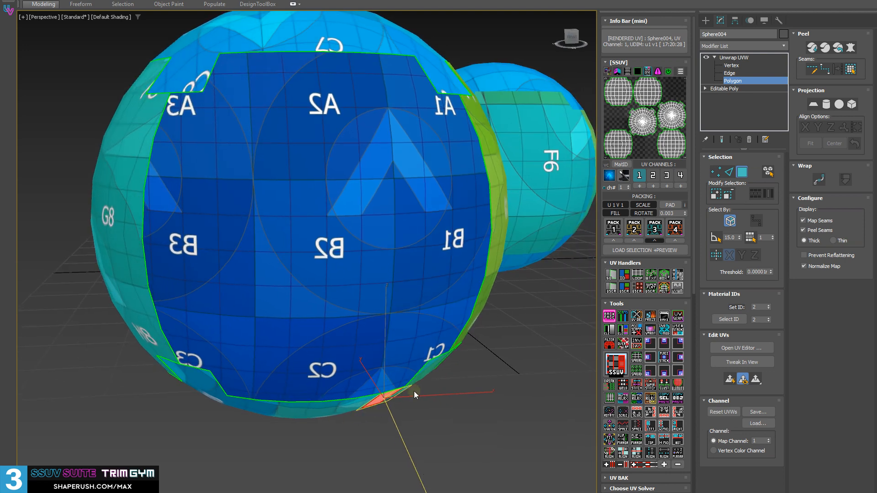
scroll(413, 391, down, 5)
mouse_move(376, 358)
alt+middle_down()
mouse_move(362, 355)
mouse_move(388, 350)
alt+middle_up()
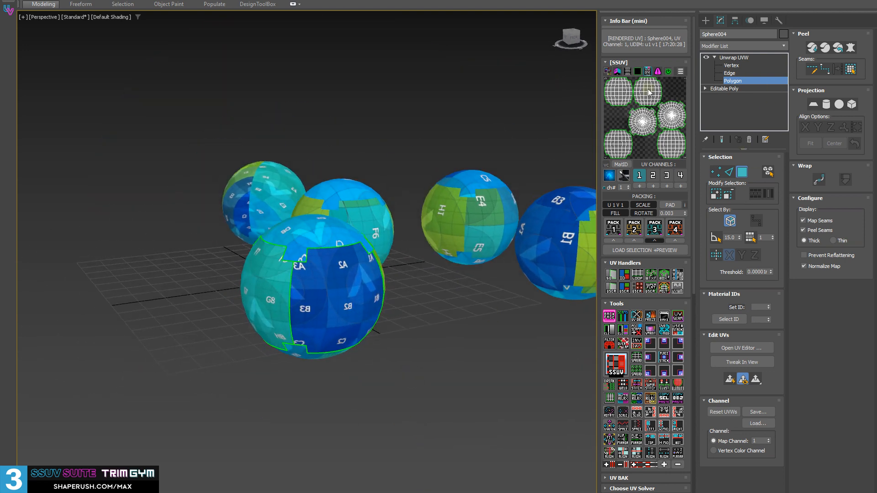
key(ctrl+a)
click(435, 344)
scroll(475, 346, up, 5)
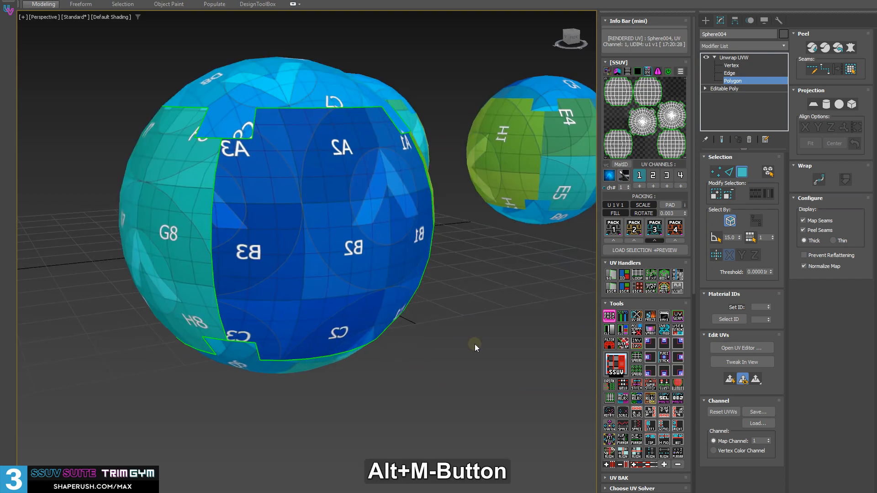
click(636, 343)
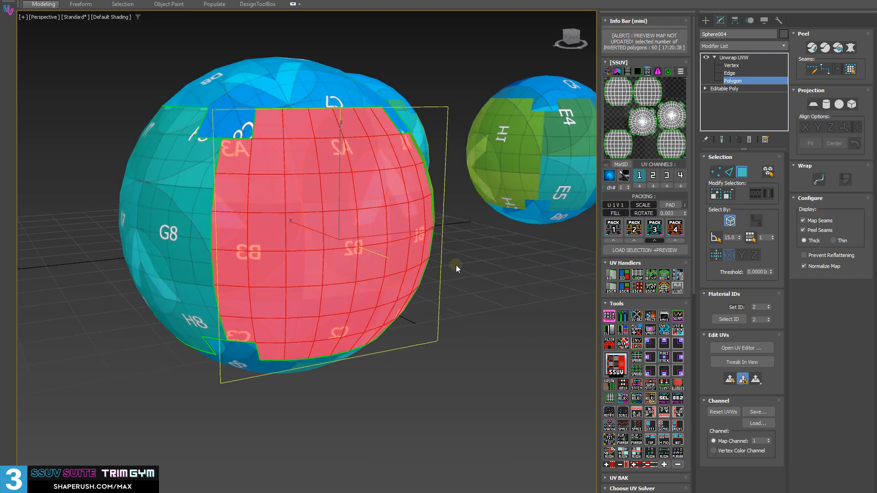
Inspect the selected inverted island, clear the selection, and run the inverted check on the sphere again
alt+middle_drag(456, 265, 88, 185)
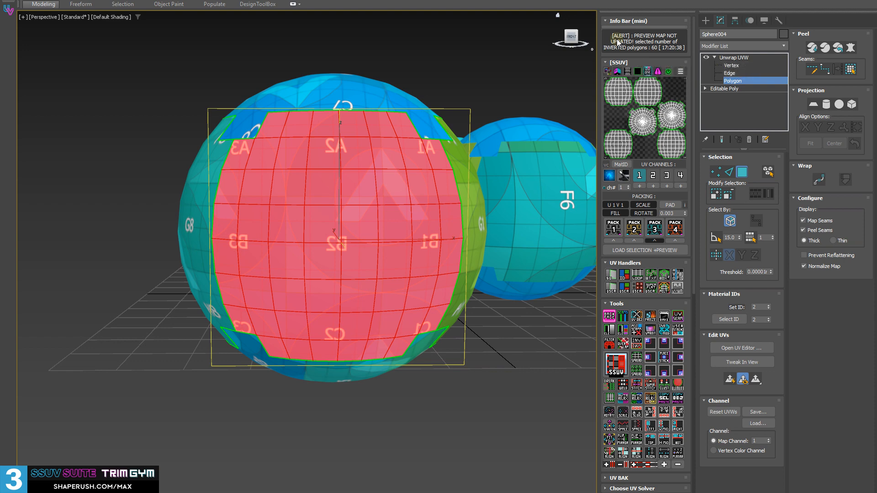
alt+middle_drag(303, 138, 362, 207)
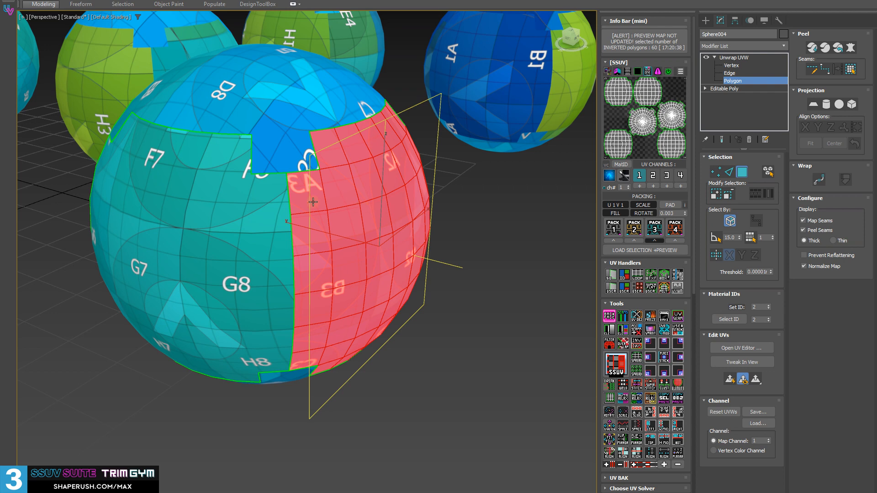
alt+middle_drag(426, 338, 401, 293)
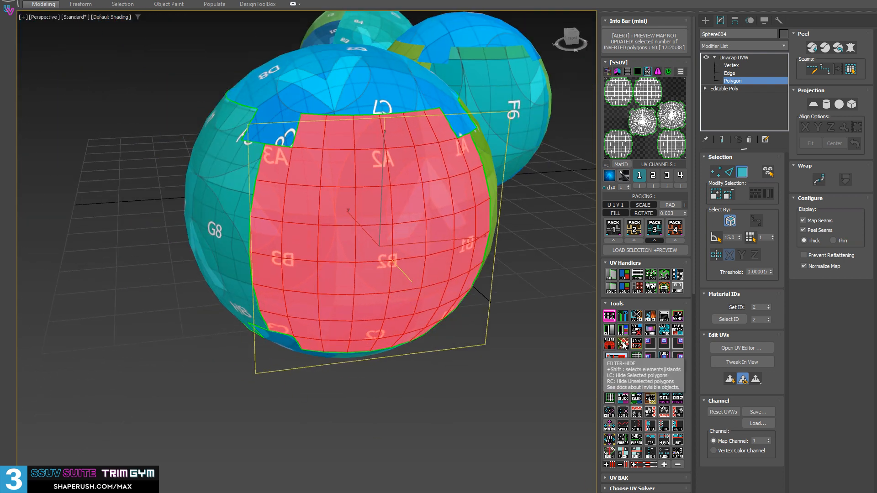
mouse_move(456, 302)
middle_down()
mouse_move(375, 290)
mouse_move(458, 291)
middle_up()
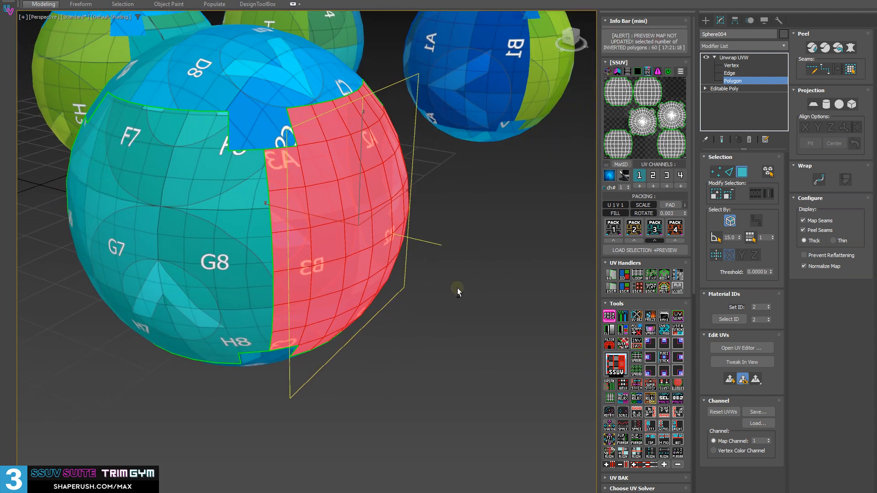
alt+middle_drag(459, 291, 394, 231)
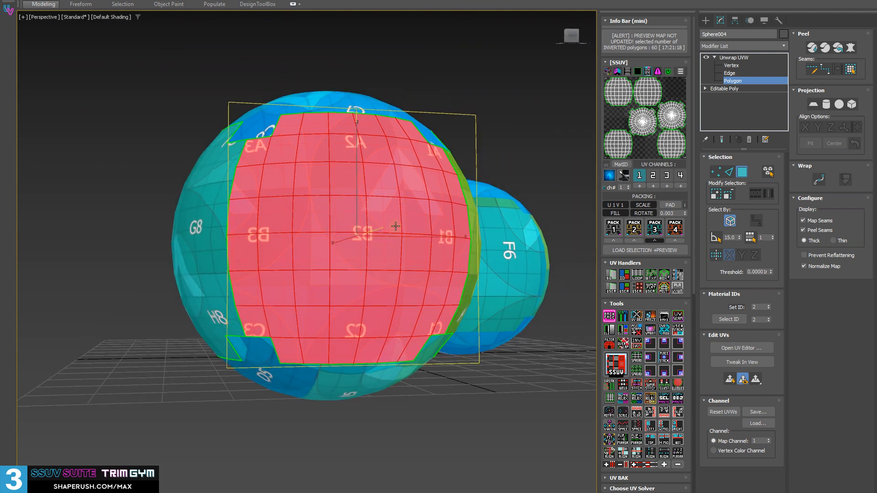
alt+middle_drag(349, 390, 361, 445)
click(382, 422)
alt+middle_drag(386, 383, 366, 346)
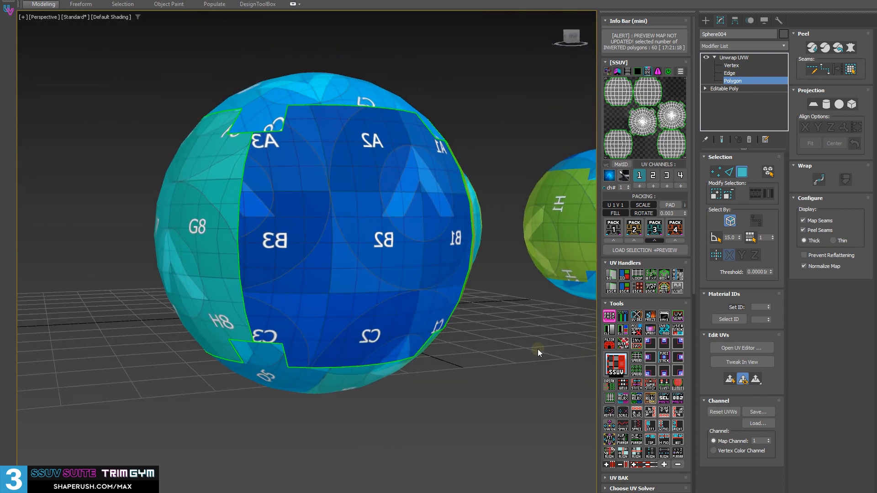
click(636, 344)
Select the island labelled B5 on the far side of the sphere and rotate its UVs
alt+middle_drag(369, 296, 495, 299)
double_click(285, 249)
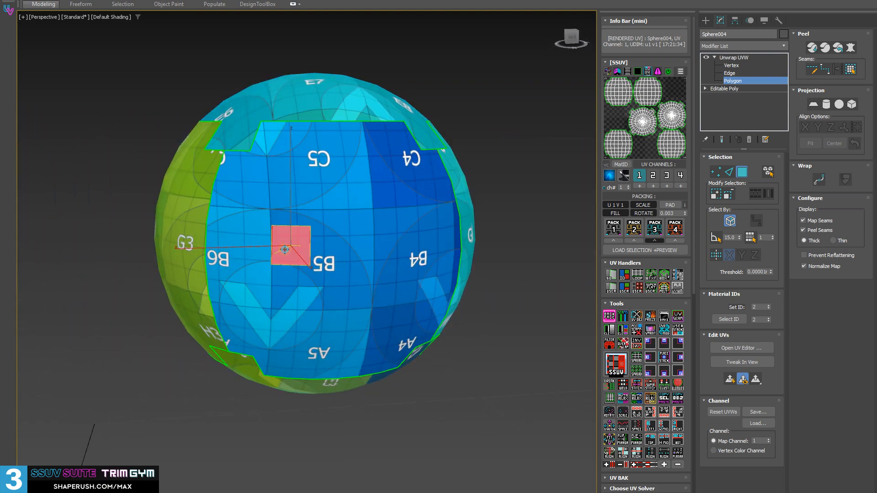
click(609, 412)
scroll(333, 308, up, 5)
alt+middle_drag(333, 307, 321, 292)
scroll(329, 268, down, 5)
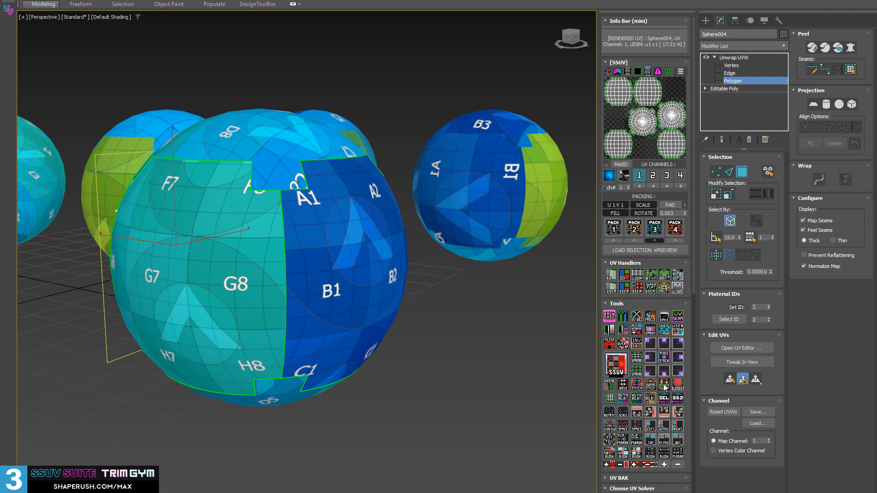
Select all of the sphere's polygons and open them in the UV editor, with the window placed over the viewport
alt+middle_drag(493, 256, 296, 268)
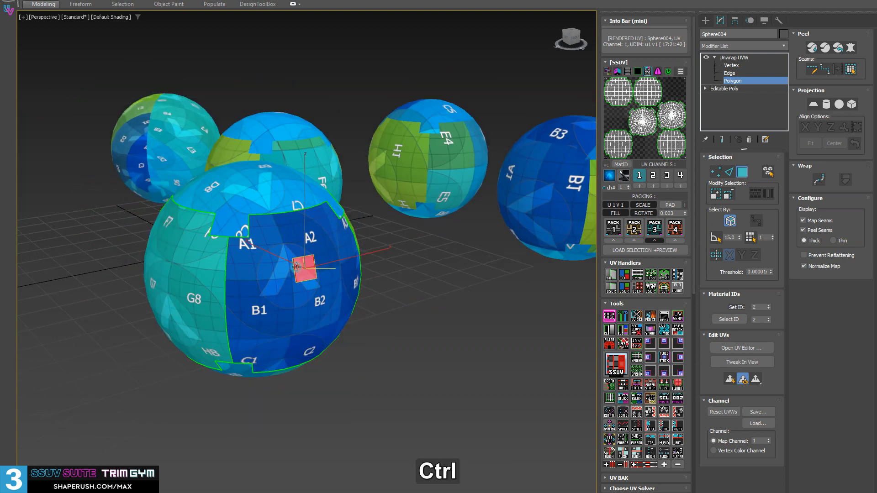
key(ctrl+a)
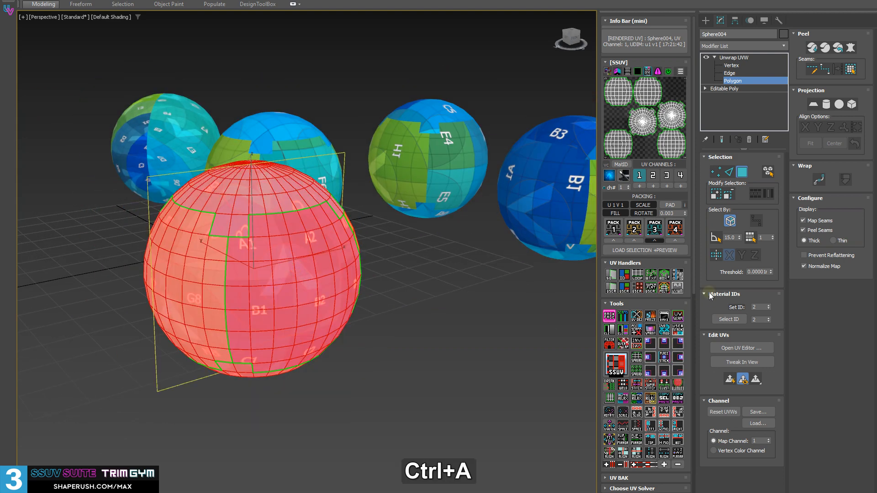
click(656, 133)
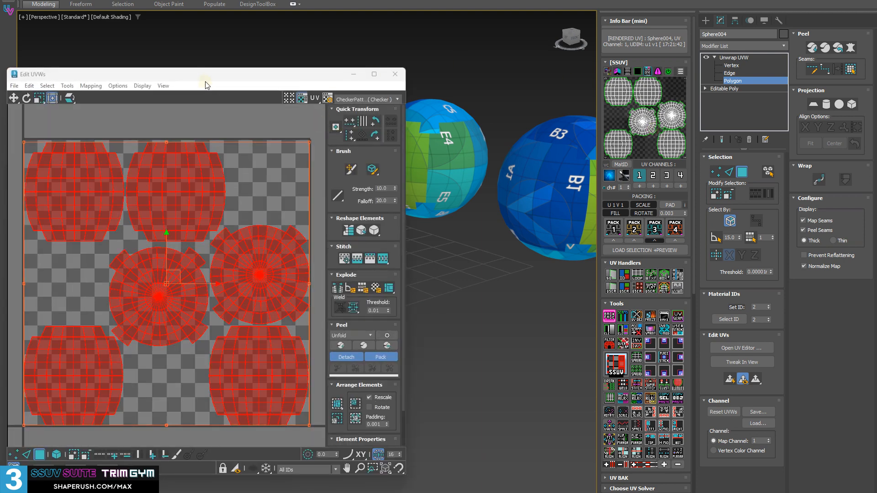
drag(205, 74, 389, 40)
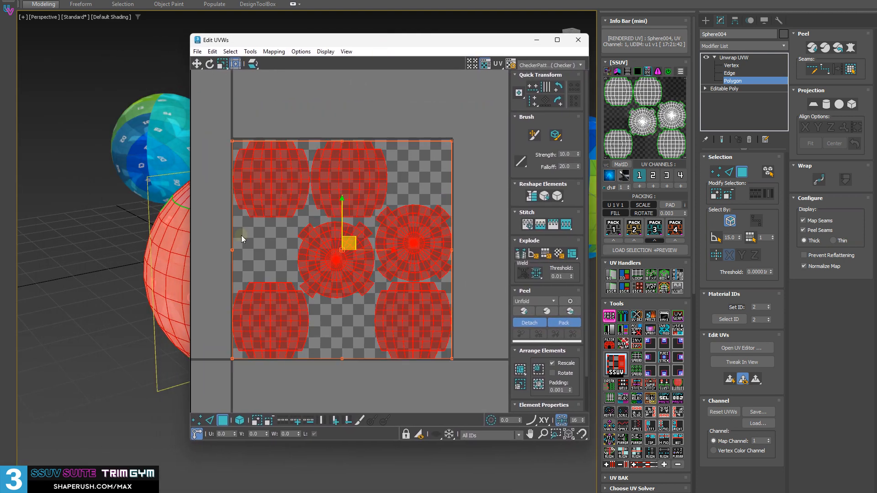
middle_drag(118, 177, 84, 179)
scroll(386, 252, down, 3)
mouse_move(386, 252)
middle_down()
mouse_move(412, 278)
mouse_move(378, 267)
middle_up()
Move all UV islands below the UV tile and scale them down to a small group
drag(363, 231, 430, 379)
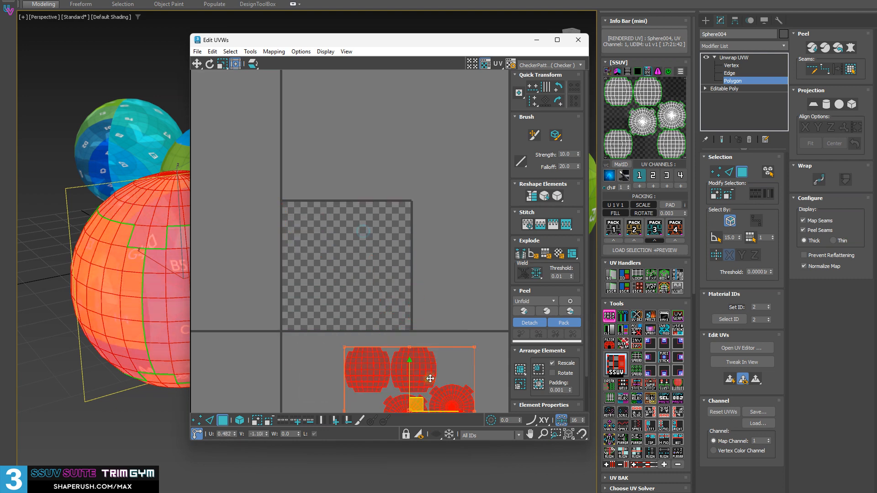
middle_drag(429, 378, 379, 261)
drag(454, 221, 365, 316)
middle_drag(446, 240, 460, 263)
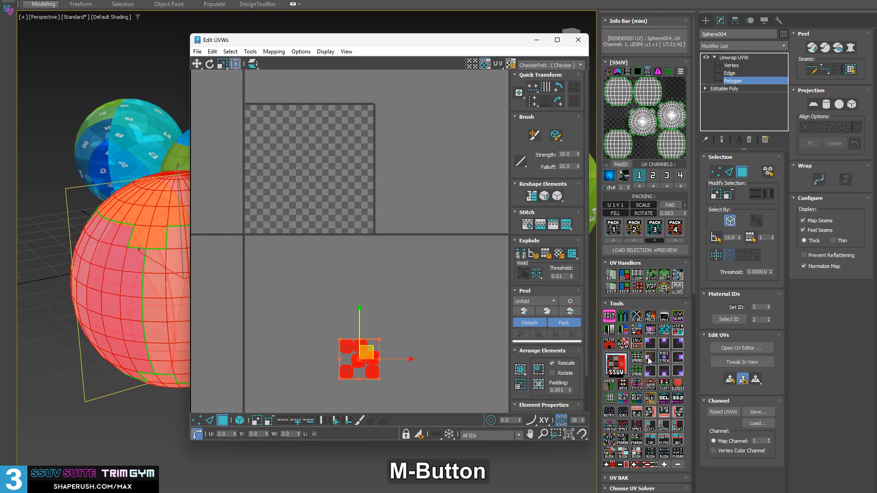
Place the island group at the UV tile's bottom-left, top-left, top-middle and top-right positions in turn
middle_click(650, 360)
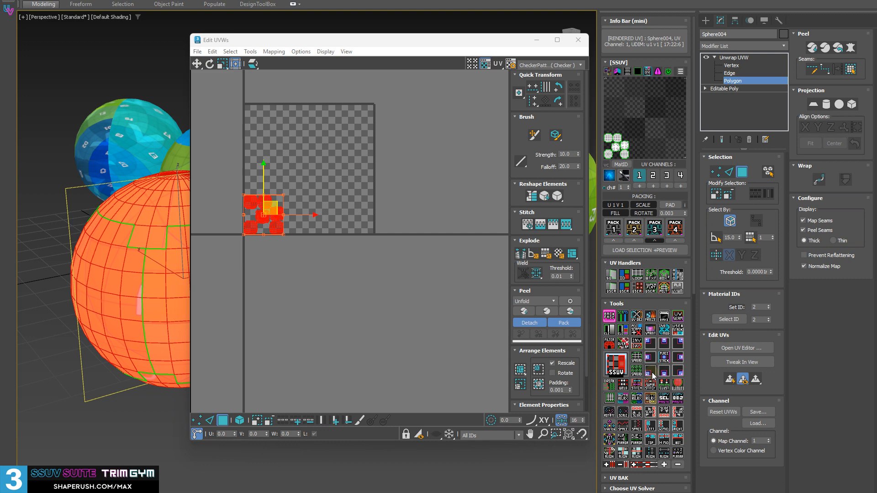
click(650, 343)
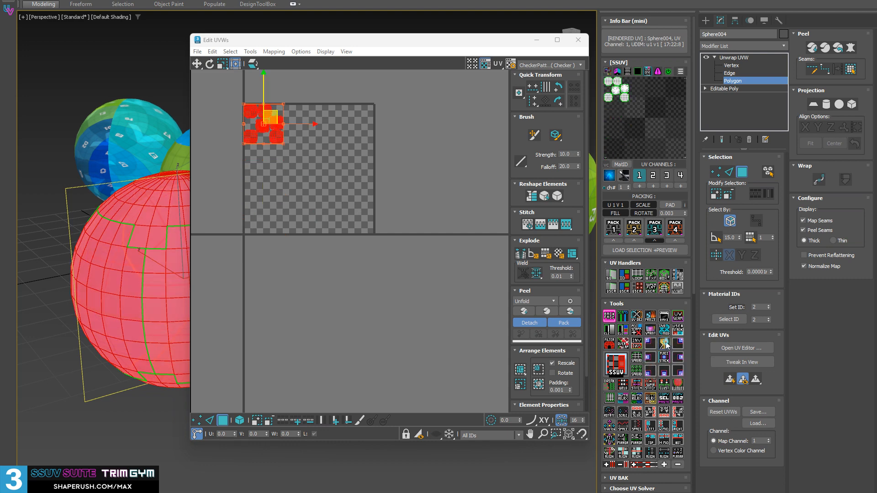
click(664, 344)
click(678, 344)
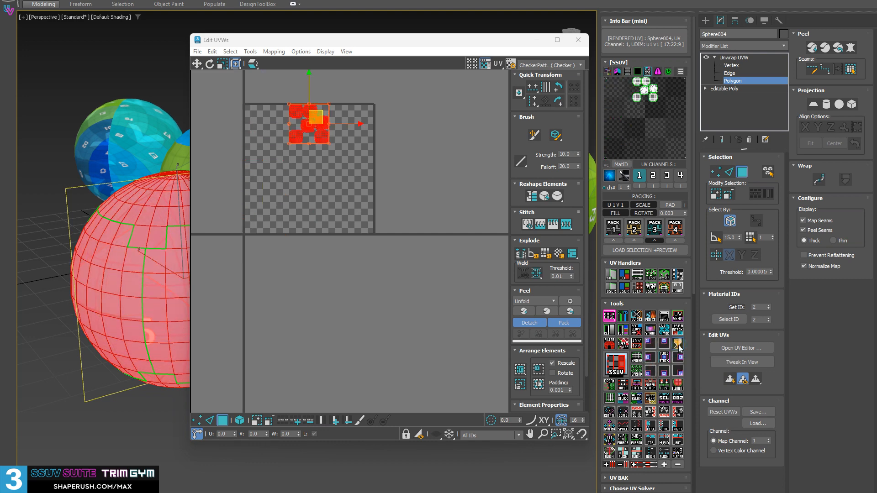
Move the group's two lowest islands away separately, one towards the tile's middle and one beyond its right edge
click(338, 171)
click(342, 135)
drag(342, 135, 299, 165)
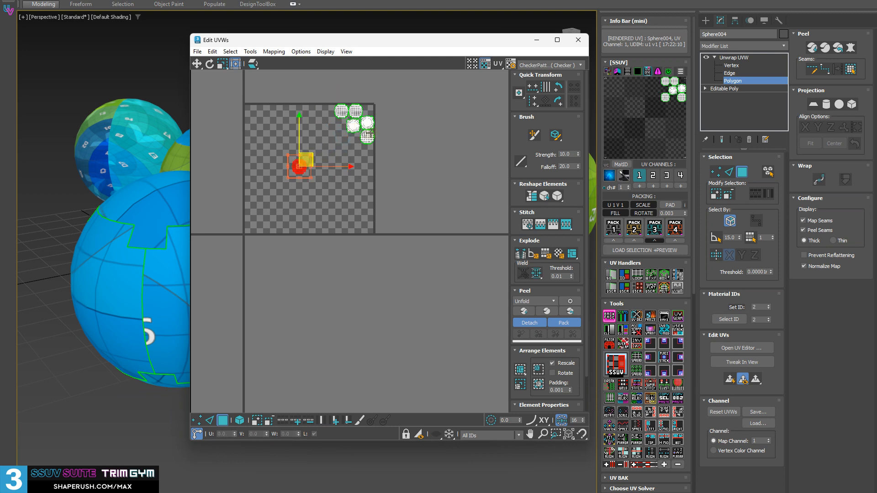
click(368, 136)
drag(368, 136, 424, 176)
Select all islands and place them as one group alternately at the UV tile's top-middle and top-left, ending at top-left
key(ctrl+a)
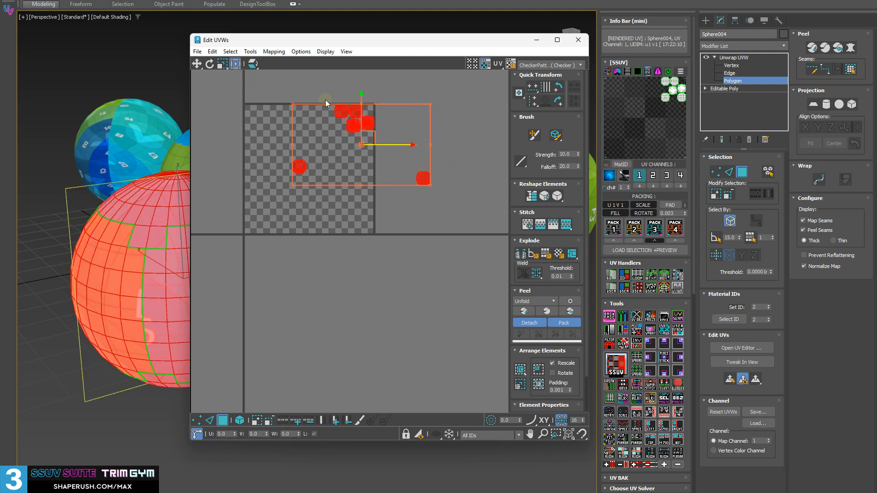
click(665, 341)
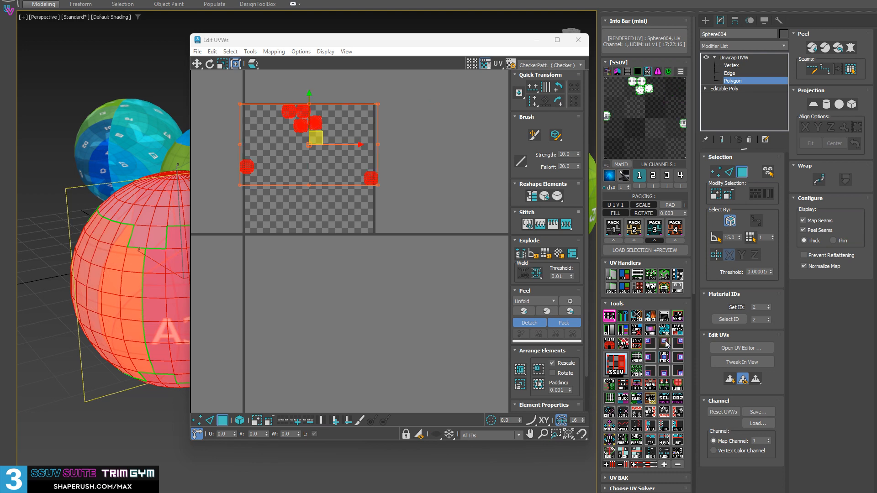
click(650, 343)
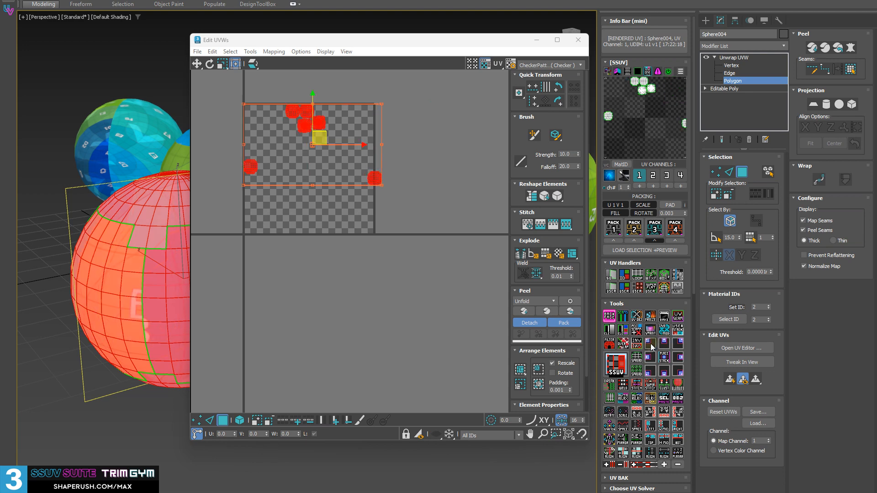
middle_drag(261, 126, 296, 165)
scroll(342, 202, up, 3)
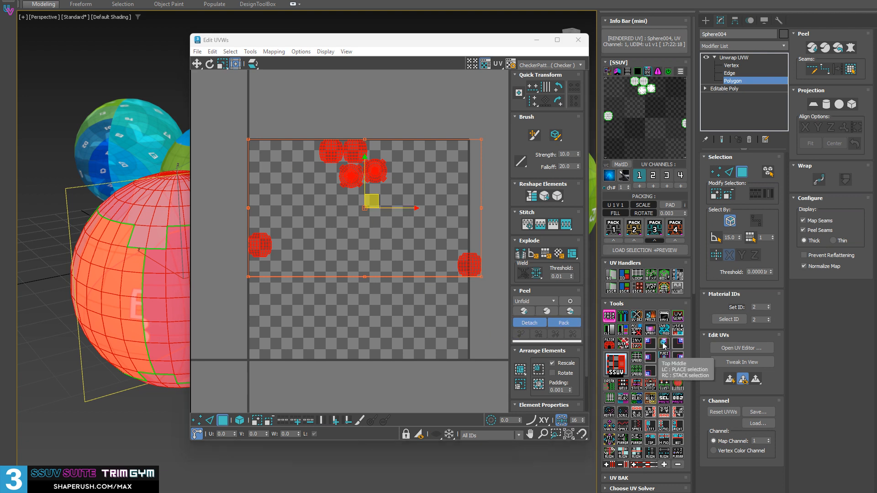
click(662, 342)
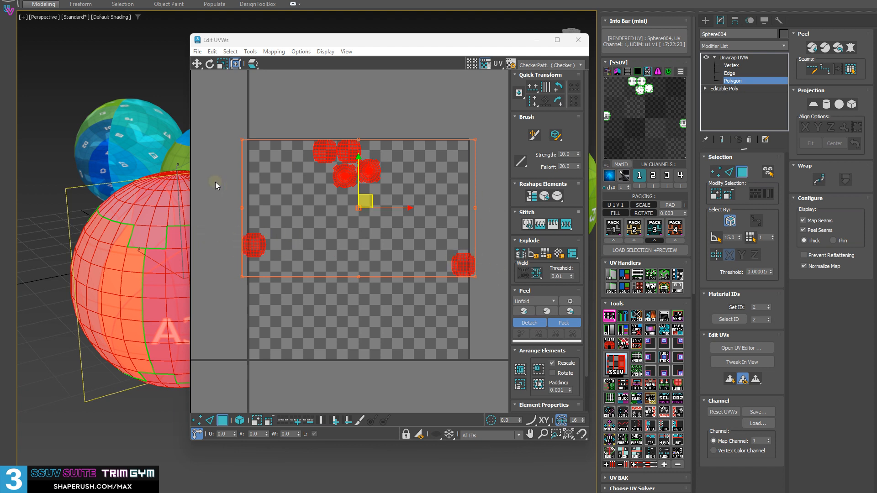
click(652, 348)
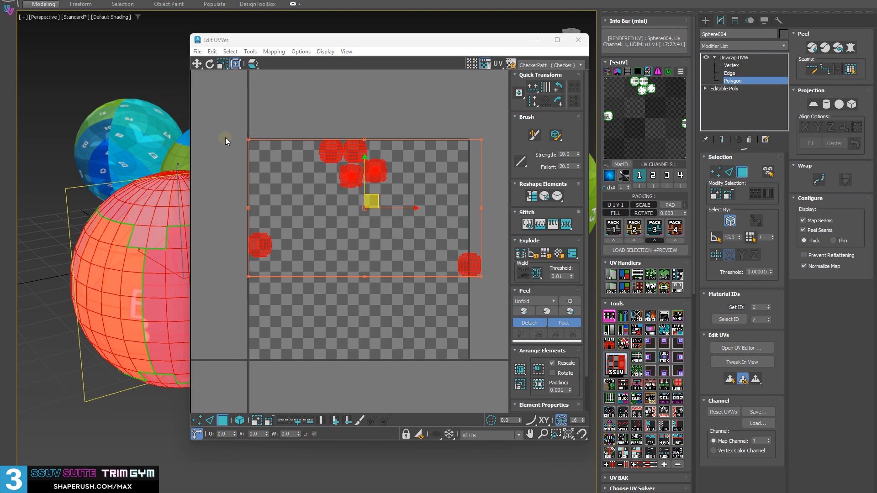
scroll(225, 138, up, 3)
scroll(278, 292, down, 3)
middle_drag(478, 159, 393, 143)
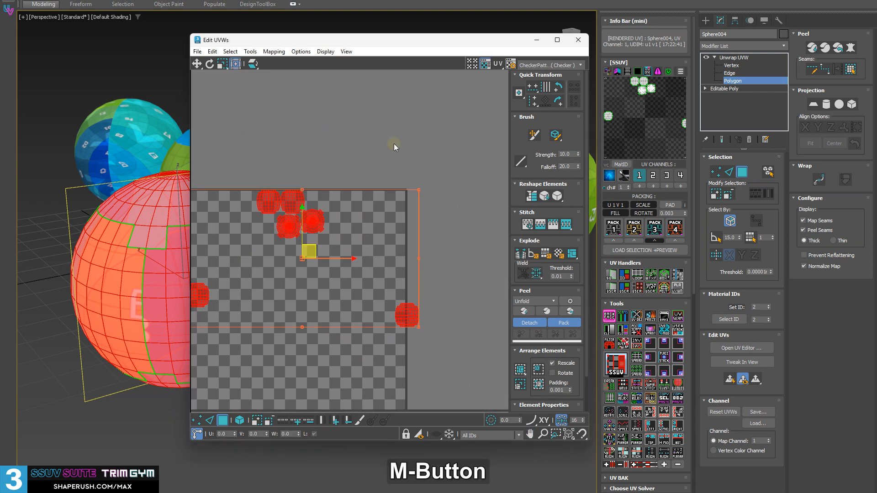
Move the two stray islands from the tile's right and left edges to just below the main island group
middle_drag(409, 229, 434, 192)
scroll(445, 332, down, 2)
click(447, 334)
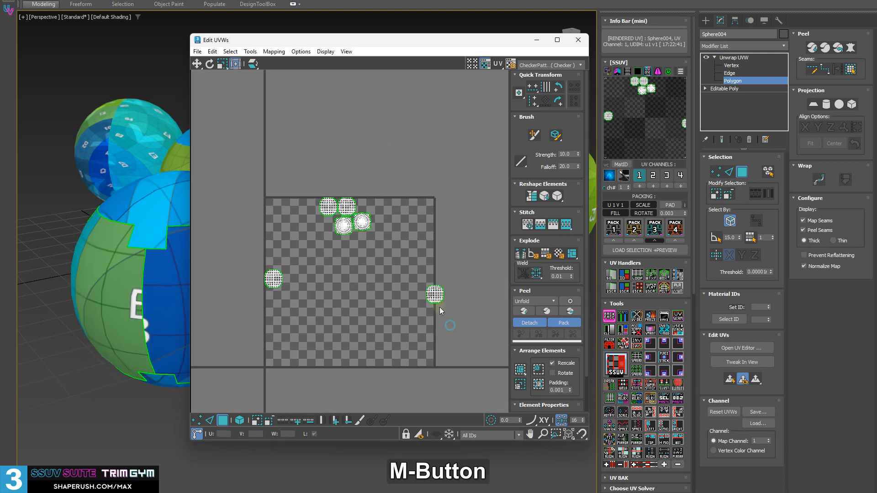
click(437, 298)
drag(437, 298, 369, 250)
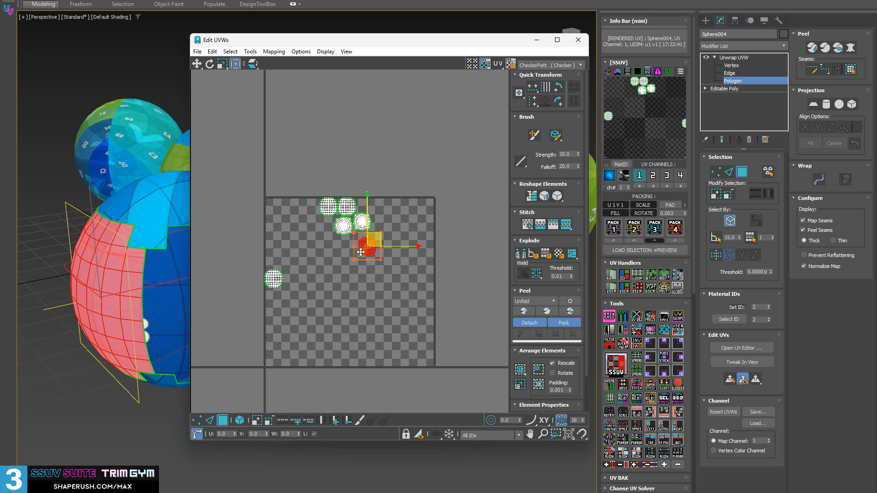
click(266, 276)
drag(273, 277, 342, 249)
Select all islands and place them as one group at the UV tile's centre, bottom-left, bottom-middle and right-middle in turn
drag(299, 167, 390, 277)
middle_drag(385, 291, 391, 276)
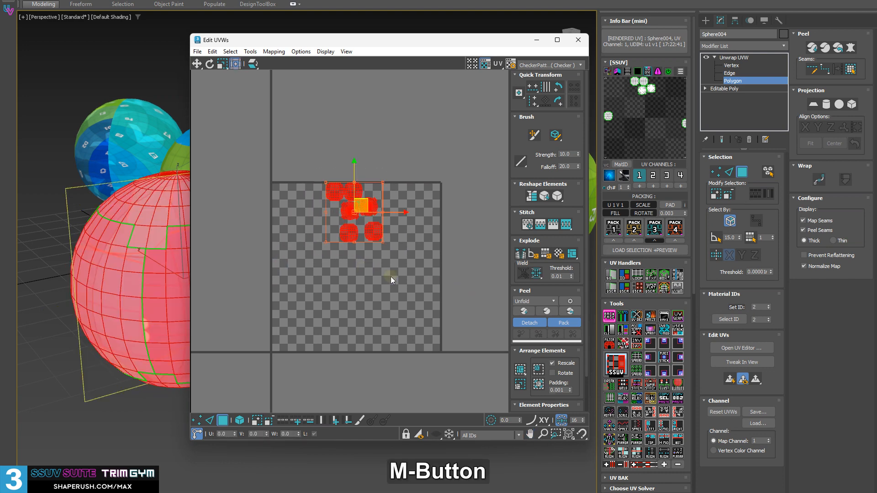
click(648, 373)
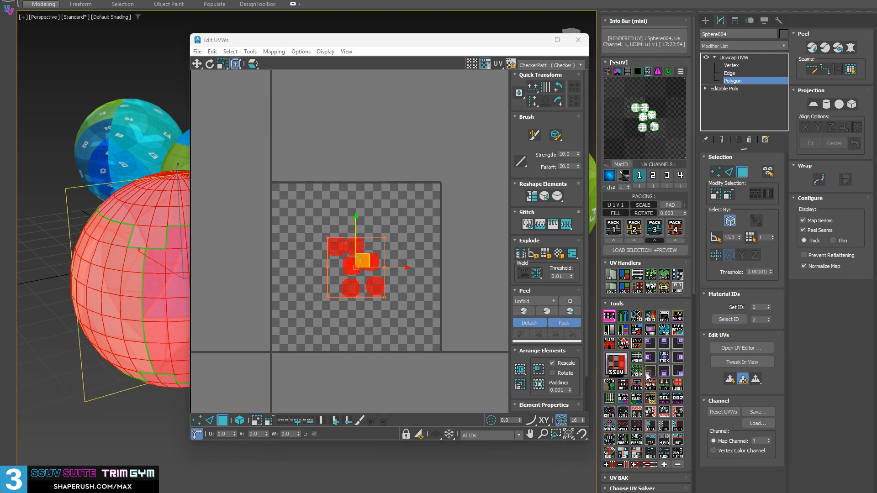
click(650, 371)
click(664, 371)
click(677, 358)
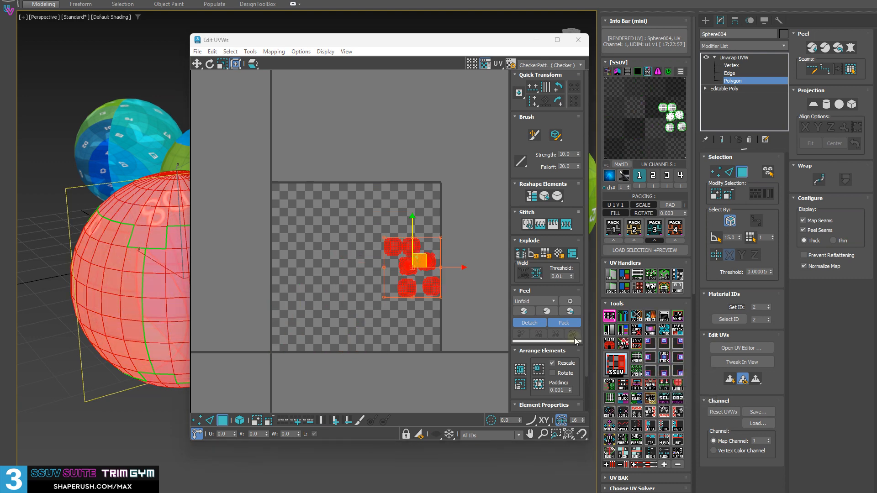
Enlarge the group's lower-left island and move it to the tile's lower left, and scale down one of the upper islands
scroll(402, 265, up, 3)
middle_drag(388, 228, 412, 182)
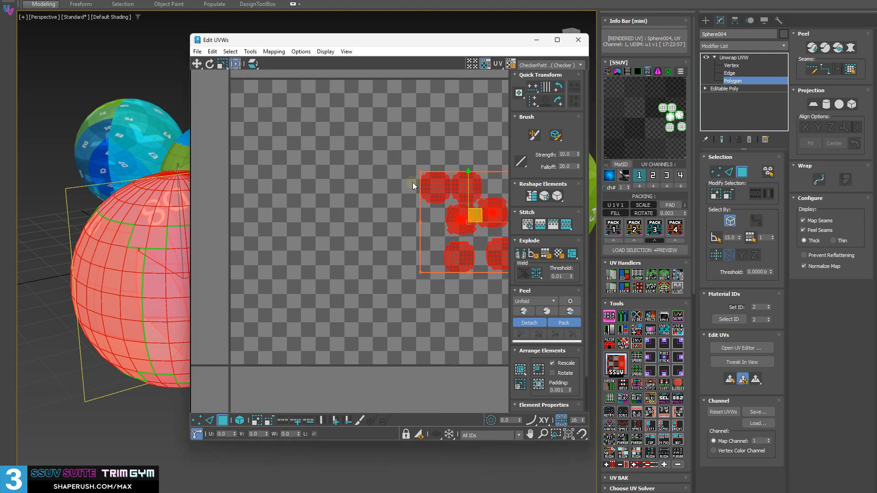
scroll(352, 226, down, 3)
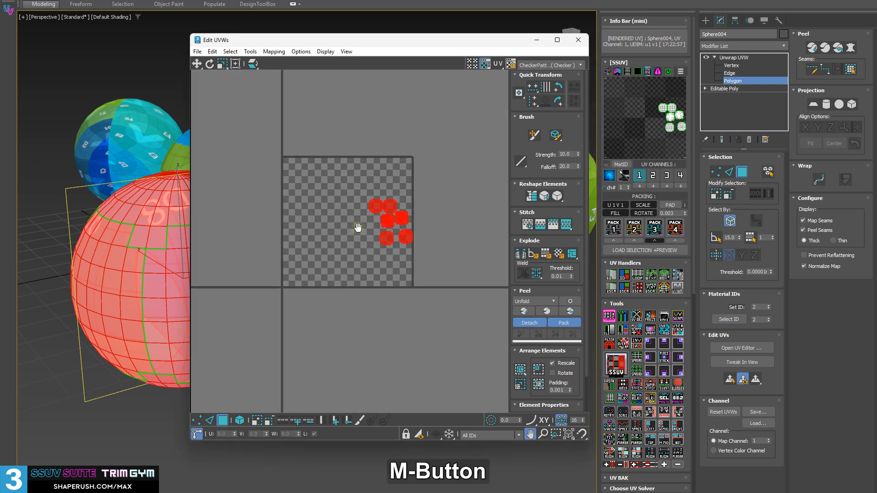
click(385, 240)
drag(376, 249, 313, 252)
click(389, 204)
drag(404, 195, 375, 206)
drag(425, 266, 425, 267)
Select all the differently sized islands and stack them on one another at the UV tile's top-left corner
drag(219, 157, 454, 308)
middle_drag(420, 228, 429, 213)
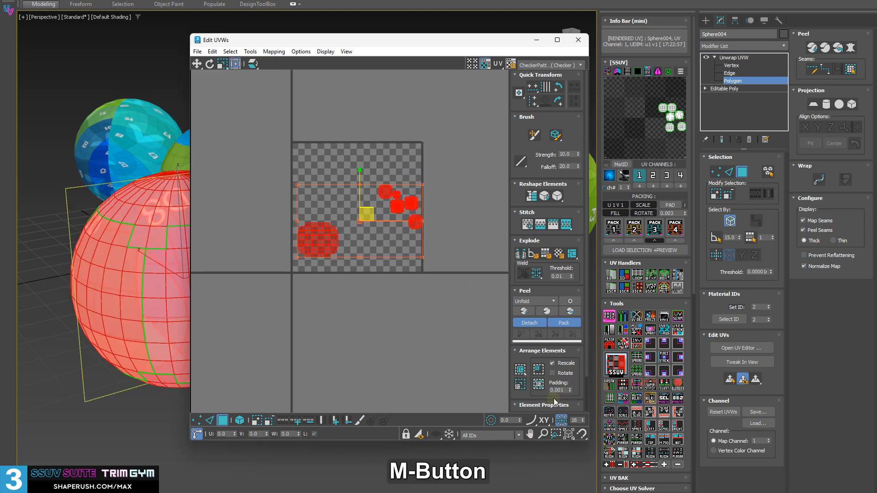
right_click(663, 360)
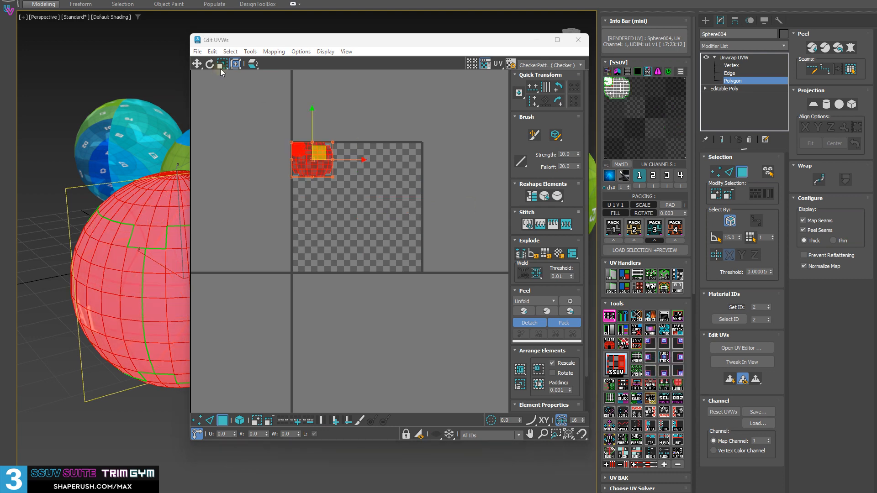
Examine how the stacked islands of different sizes align with the tile's top-left corner
scroll(278, 158, up, 5)
middle_drag(360, 194, 353, 326)
middle_drag(301, 219, 349, 285)
scroll(350, 283, up, 2)
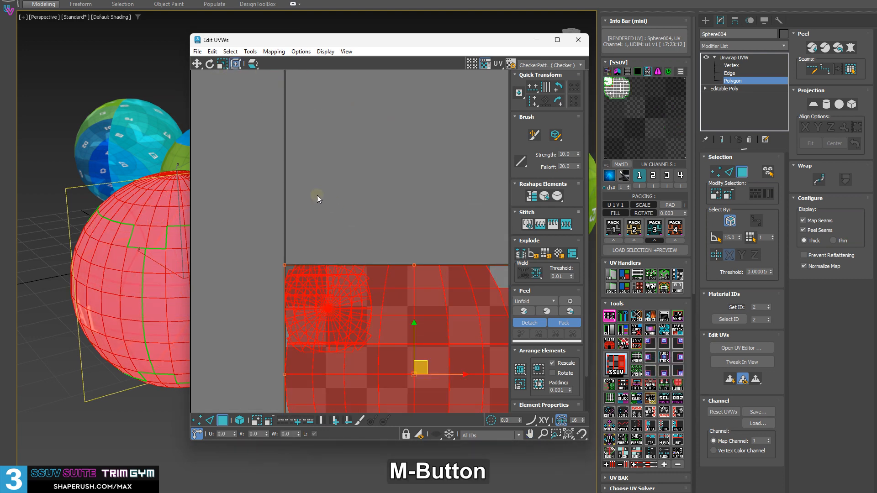
scroll(317, 289, up, 1)
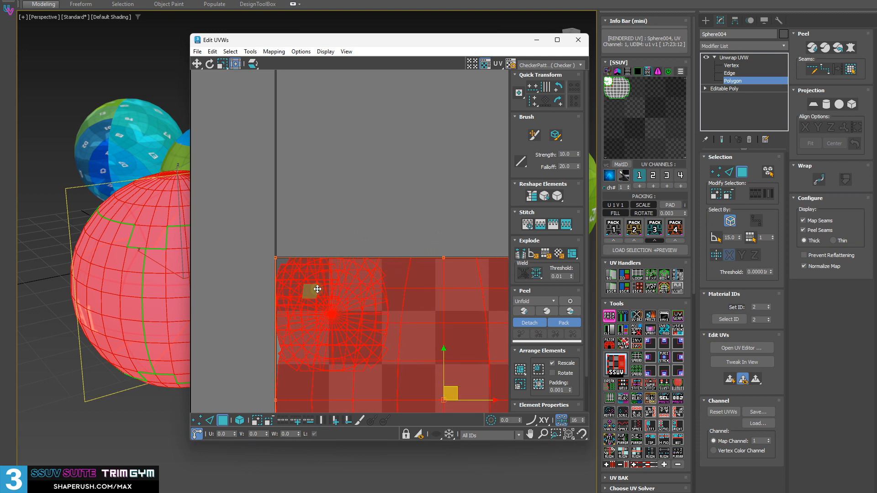
click(252, 228)
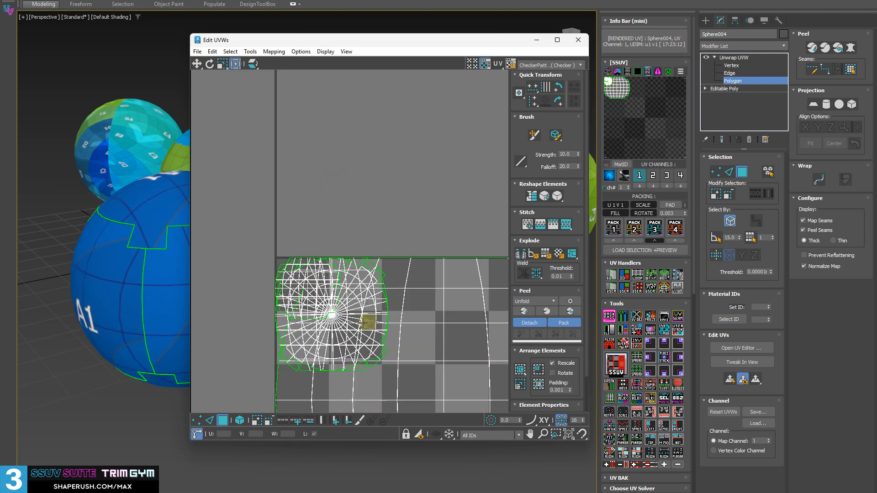
middle_drag(382, 305, 305, 177)
scroll(305, 176, down, 3)
middle_drag(391, 208, 423, 251)
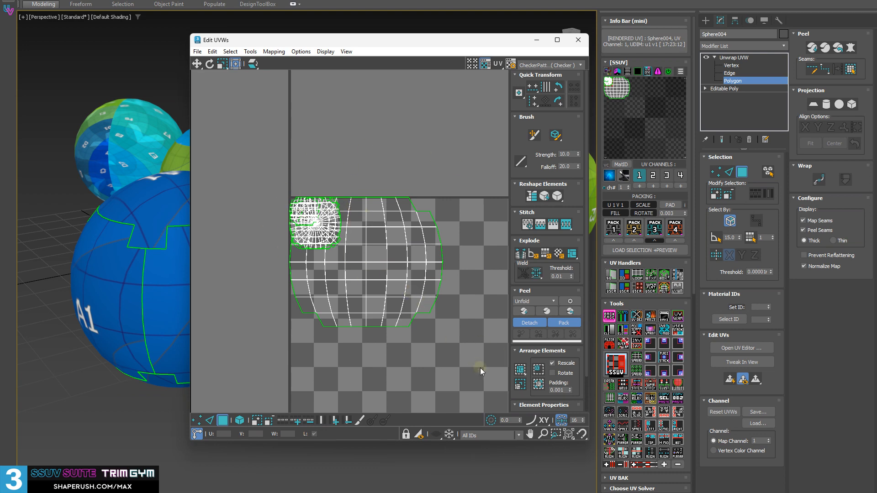
Select all islands and stack them at the UV tile's top-right, bottom-right and right-middle positions in turn
drag(233, 148, 231, 142)
scroll(360, 234, down, 4)
middle_drag(383, 231, 260, 209)
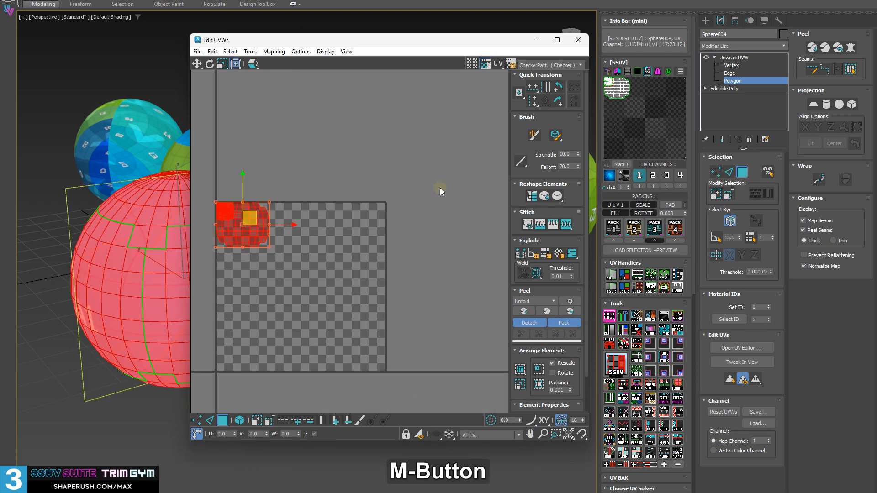
click(677, 343)
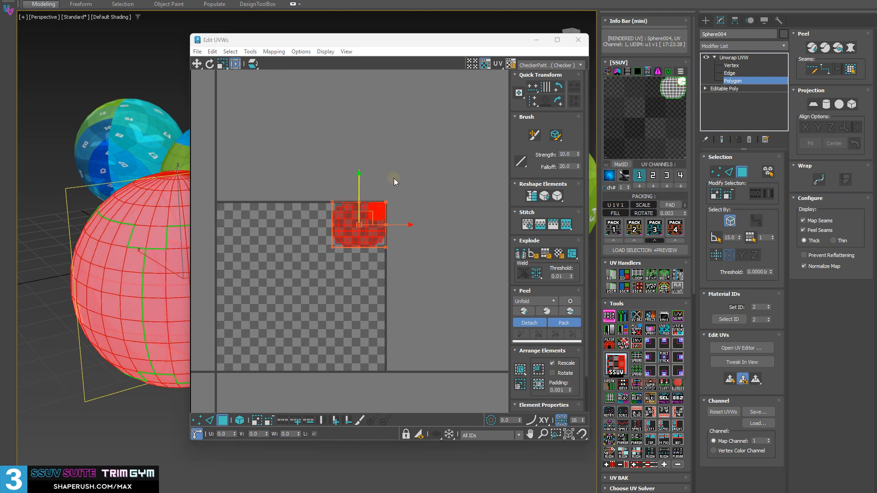
click(677, 373)
middle_drag(402, 326, 432, 281)
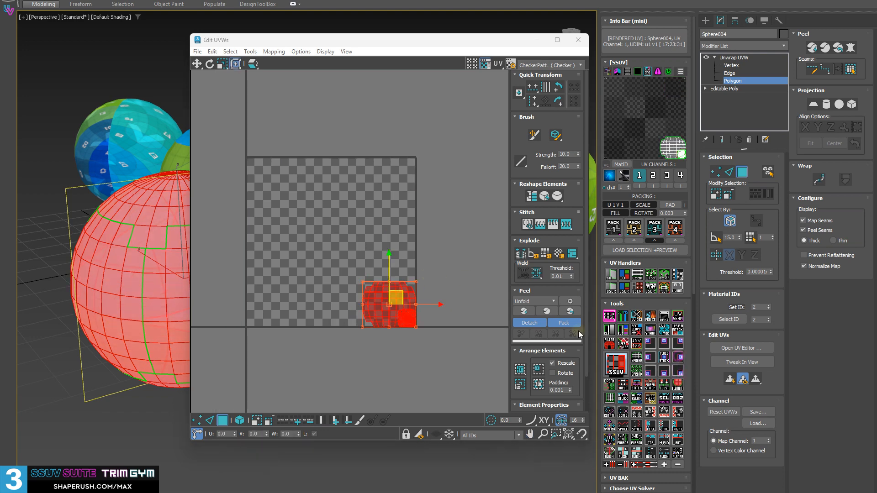
scroll(404, 238, up, 6)
scroll(384, 276, down, 4)
middle_drag(334, 283, 458, 288)
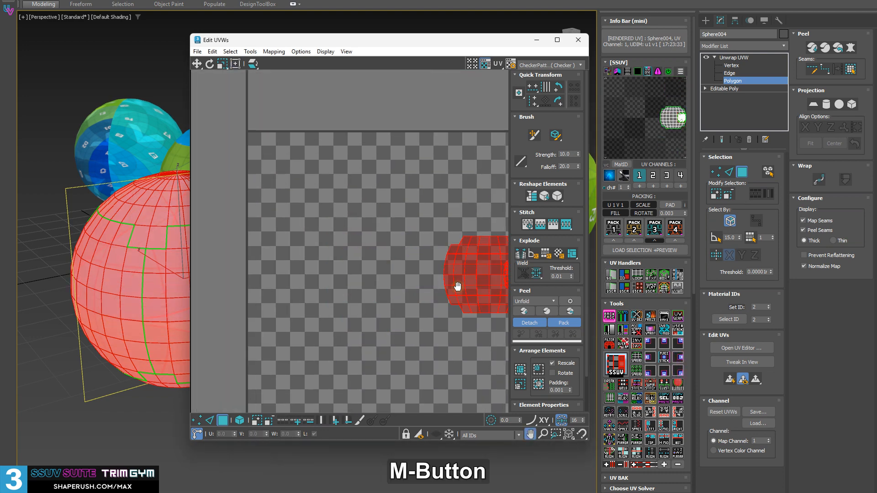
Stack the islands at the UV tile's centre, at its bottom-left corner and at the centre again
click(664, 360)
scroll(414, 289, up, 3)
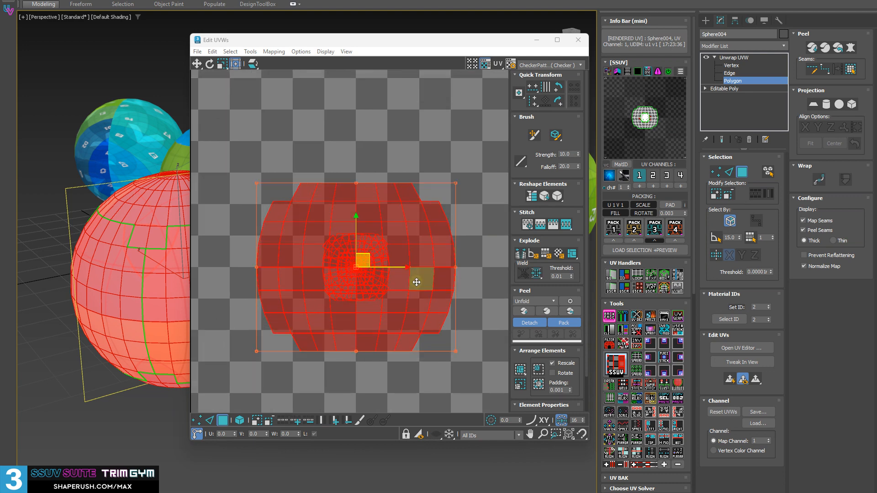
scroll(305, 265, down, 4)
middle_drag(353, 256, 440, 166)
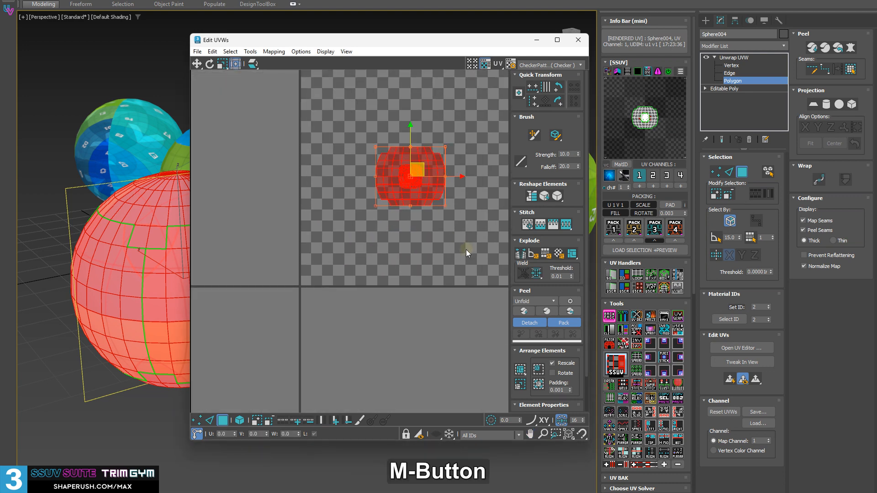
click(650, 372)
click(664, 359)
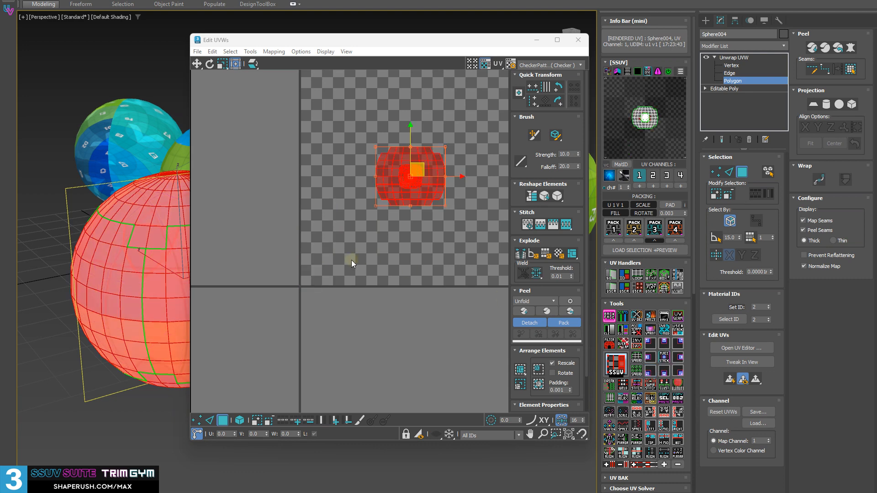
scroll(352, 264, down, 1)
middle_drag(353, 264, 272, 314)
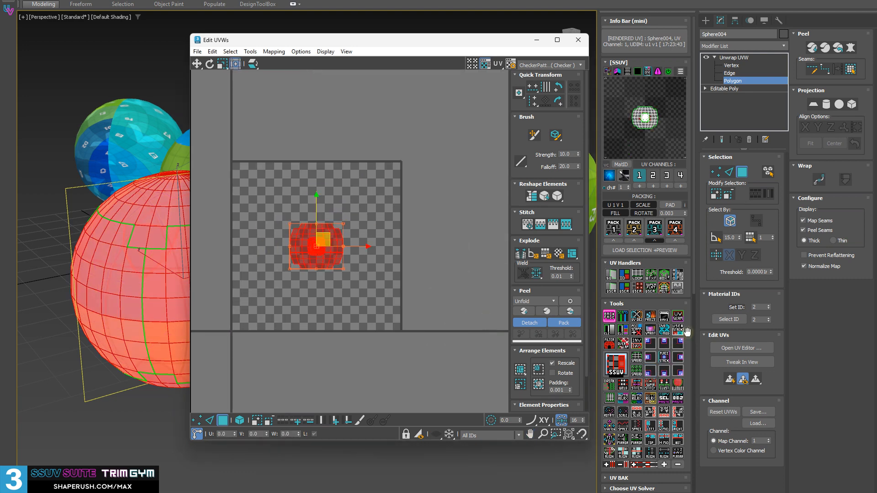
Open the Move Scale Rotate M.S.R. settings at the Element Special Placement tool, keeping the stacked islands in view
click(678, 333)
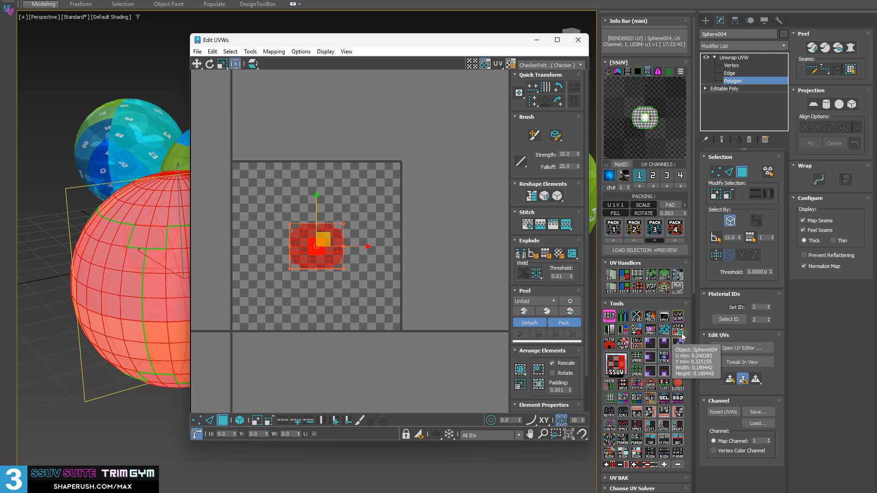
scroll(682, 330, down, 6)
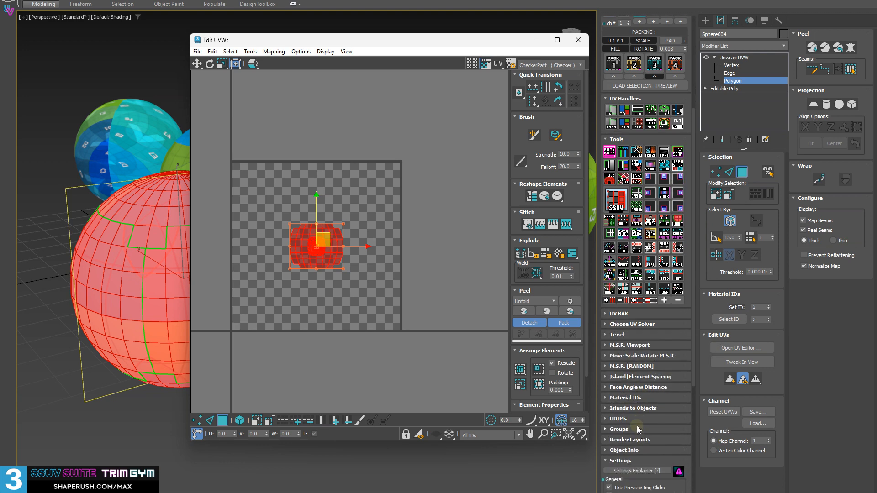
click(629, 356)
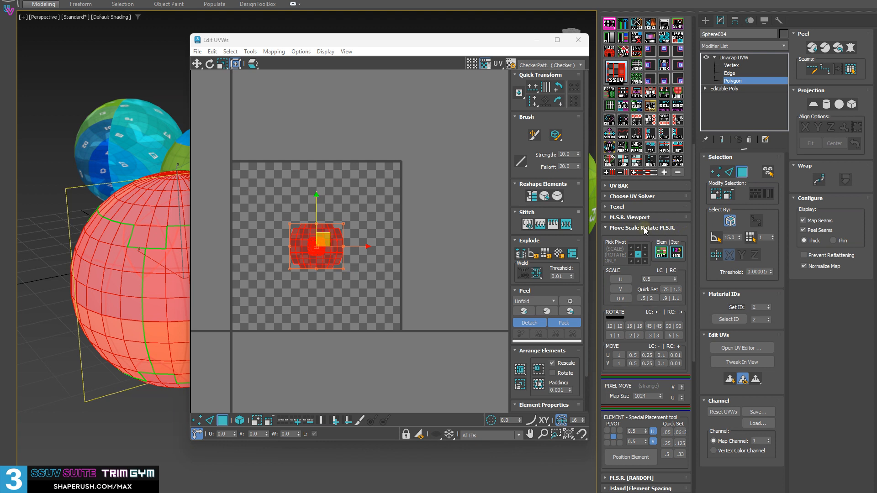
scroll(589, 430, down, 2)
scroll(640, 428, down, 5)
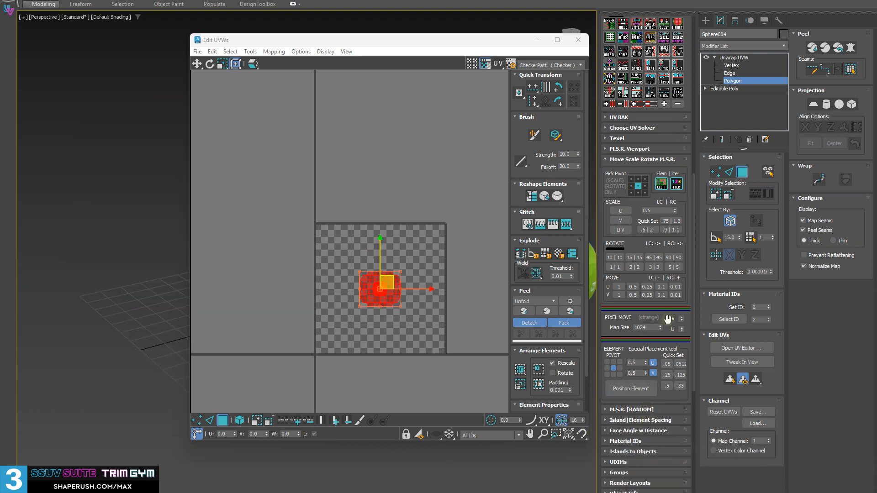
scroll(374, 336, up, 2)
middle_drag(374, 336, 395, 248)
scroll(387, 255, up, 2)
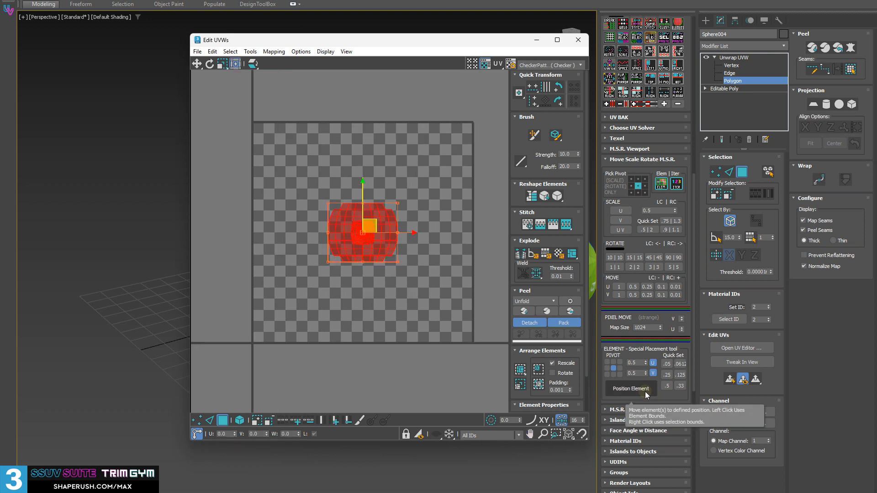
Position the stacked islands by their centre pivot at U 0.0 and V 0.0
click(614, 369)
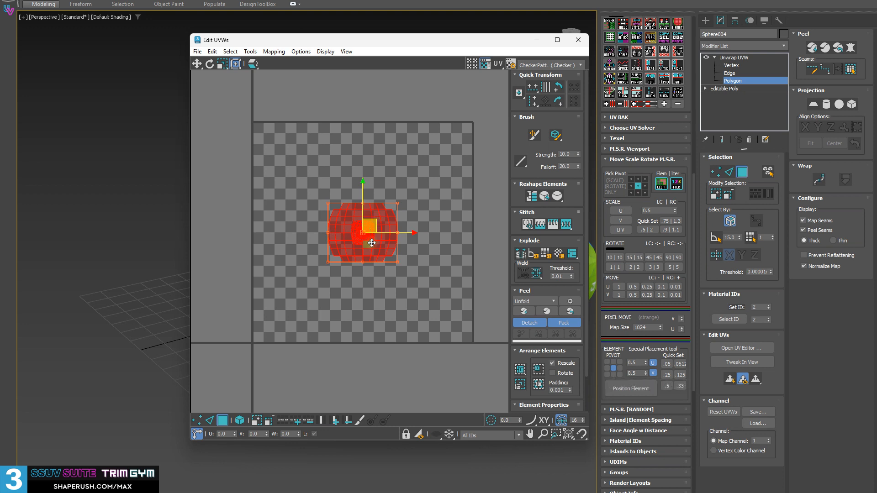
click(636, 363)
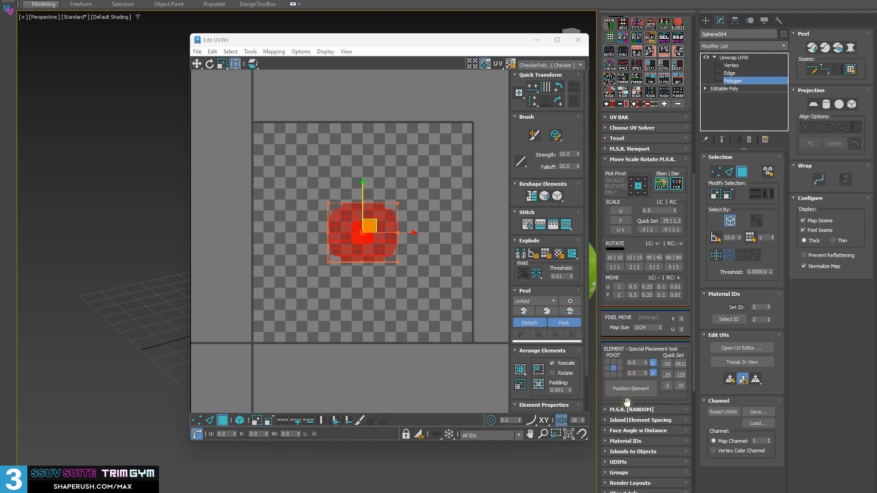
right_click(646, 373)
click(634, 395)
mouse_move(295, 320)
middle_down()
mouse_move(350, 293)
mouse_move(322, 320)
mouse_move(281, 329)
middle_up()
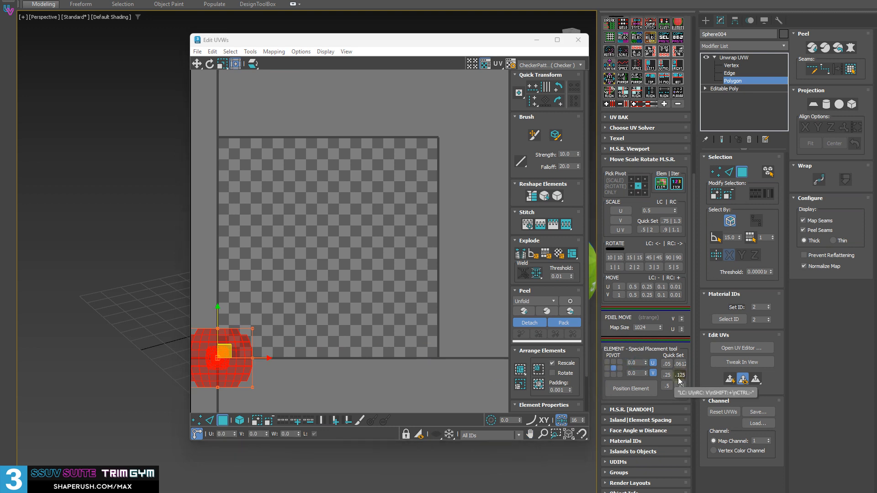
Set the placement coordinates to U 1.0 and V 1.0 and position the stacked islands there
right_click(666, 385)
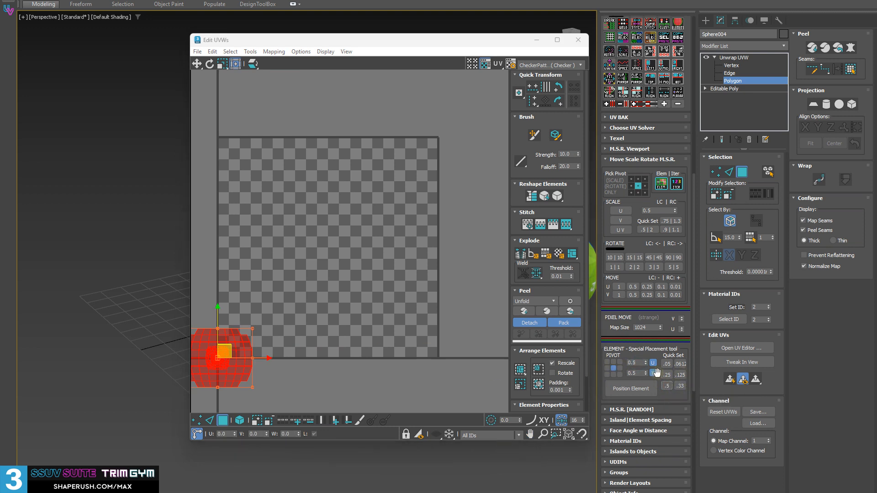
shift+right_click(667, 386)
click(627, 390)
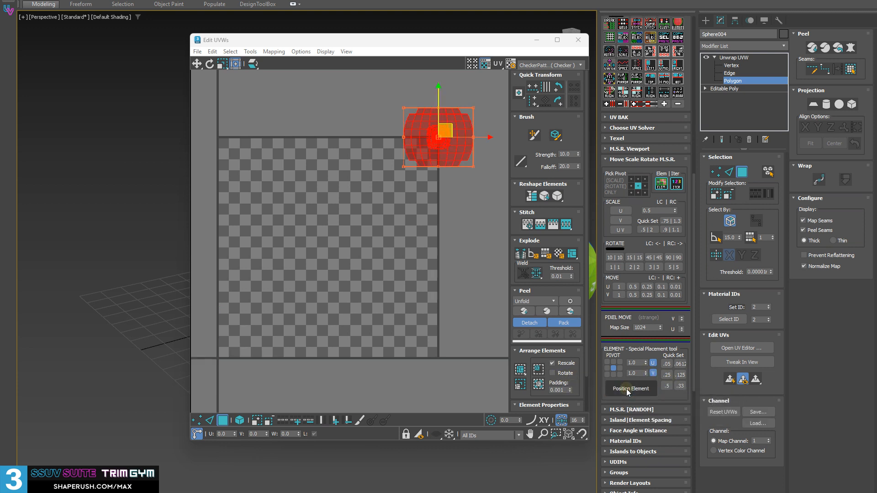
Position the stacked islands by their top-left pivot at U 0.5 and V 0.5
click(607, 362)
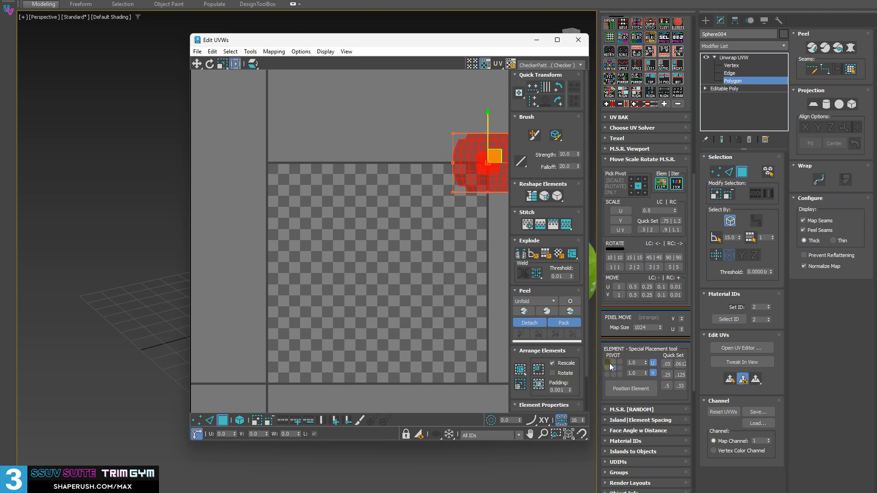
click(666, 364)
click(667, 386)
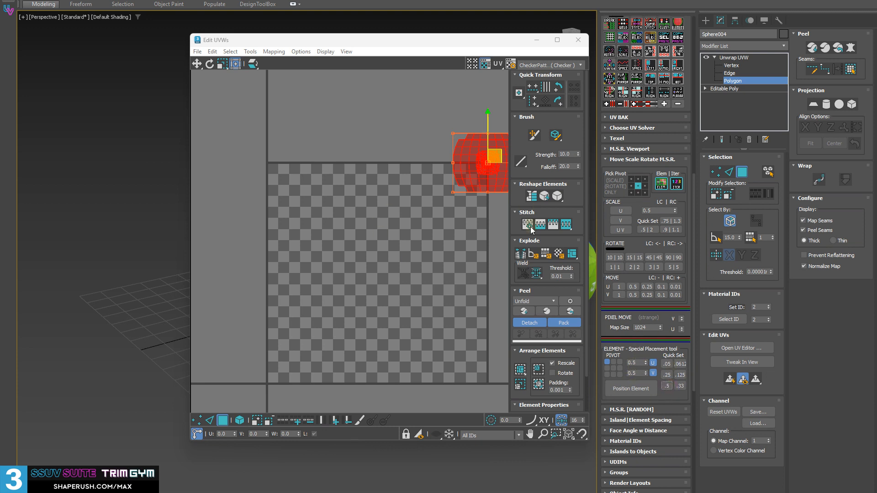
click(371, 247)
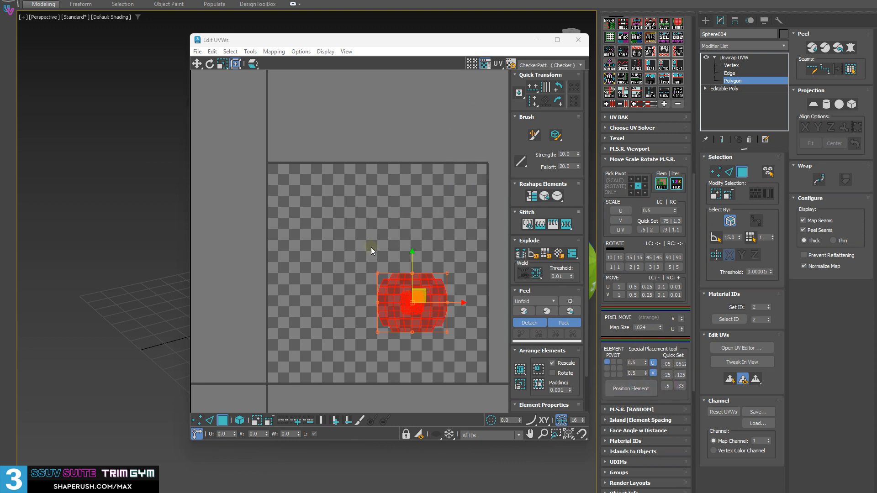
middle_drag(387, 274, 356, 248)
scroll(656, 219, up, 10)
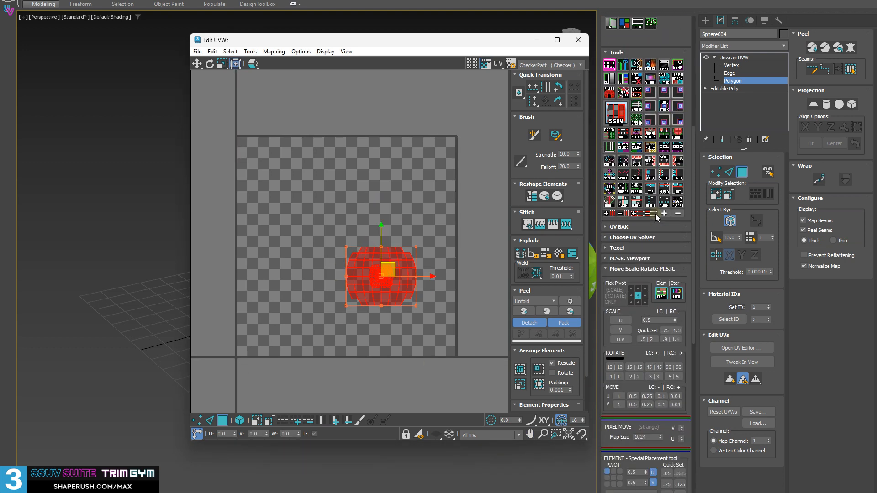
Close the UV editor to work on the sphere in the perspective view
scroll(657, 234, up, 2)
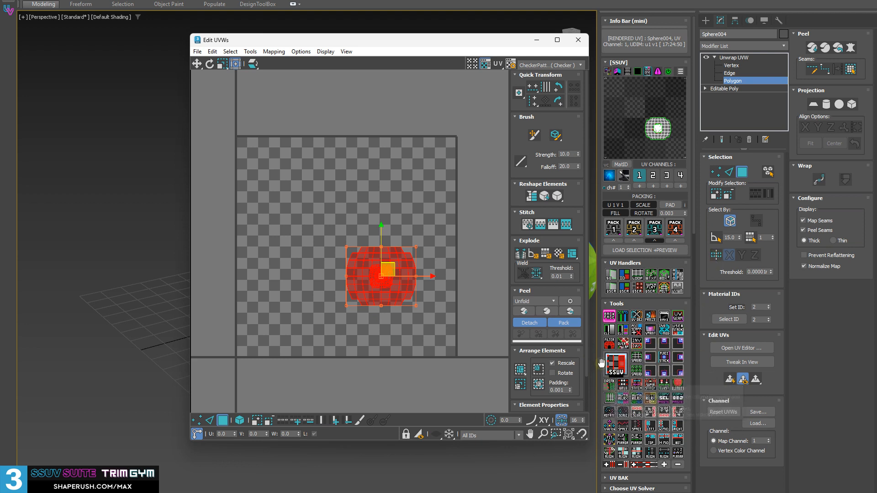
middle_drag(335, 235, 313, 239)
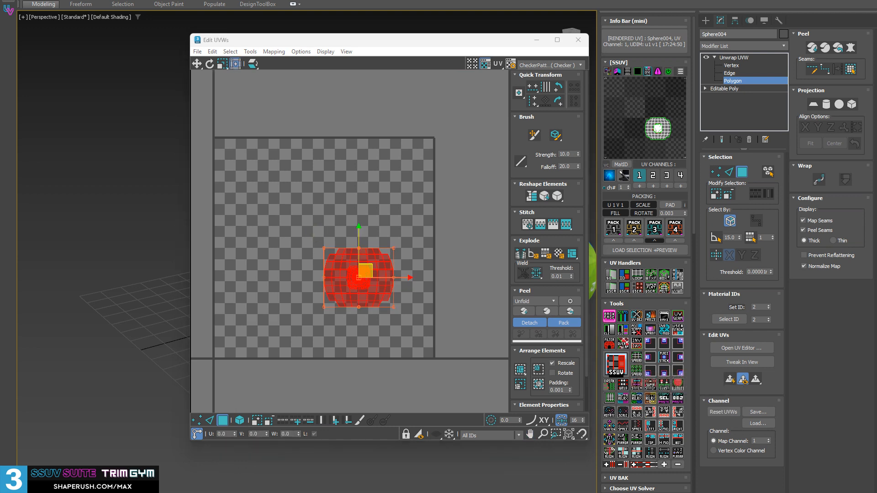
middle_drag(280, 248, 276, 199)
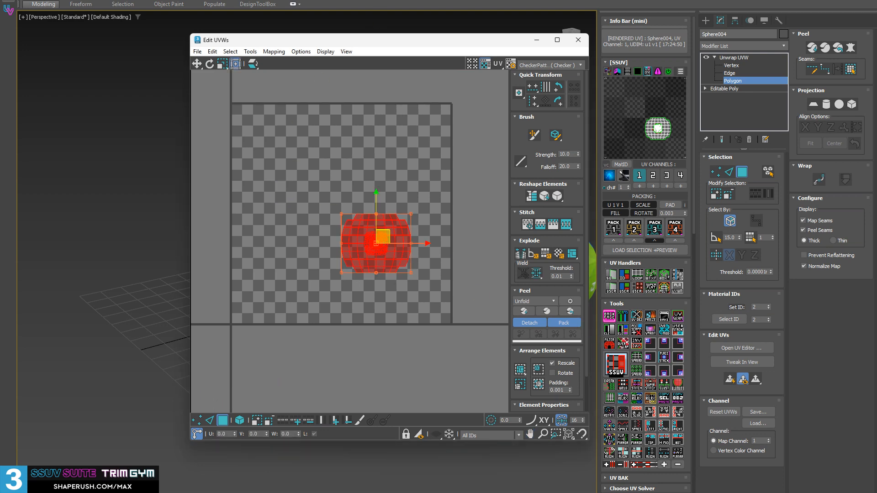
click(577, 44)
Examine the fully selected sphere and its green UV seams from several sides
alt+middle_drag(479, 135, 435, 244)
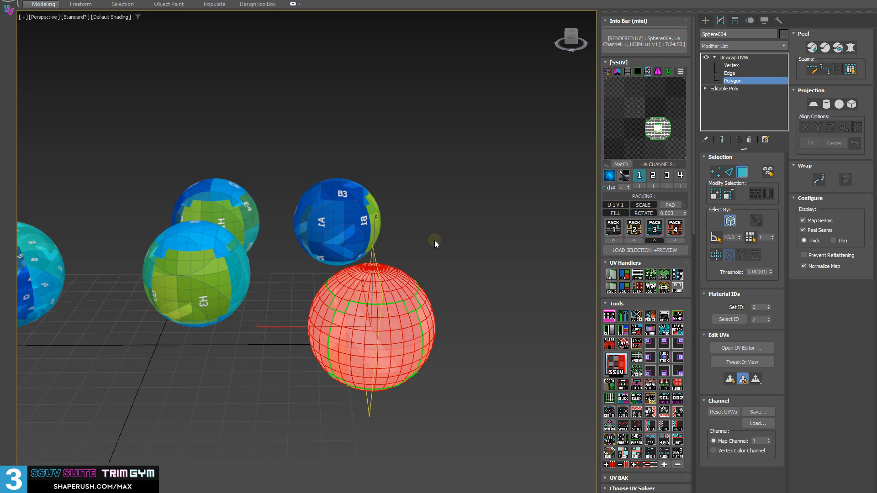
alt+middle_drag(364, 251, 433, 306)
middle_drag(433, 305, 458, 282)
middle_drag(502, 443, 515, 422)
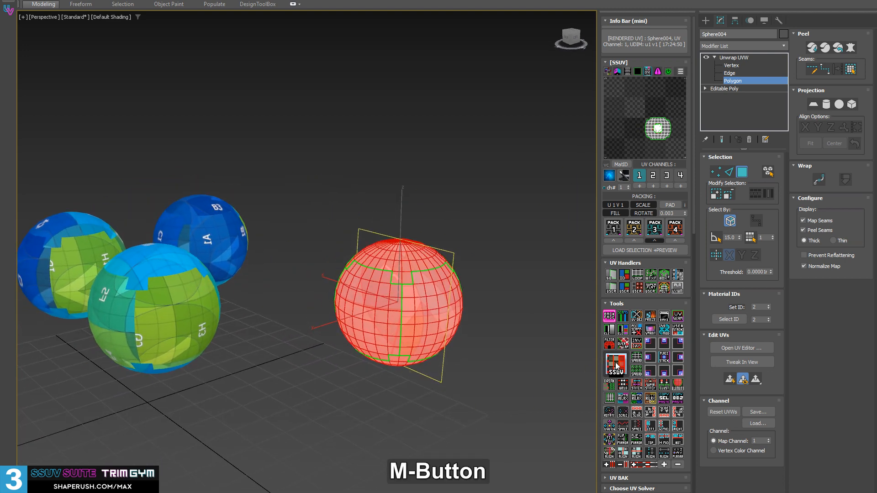
scroll(375, 258, up, 5)
middle_drag(375, 258, 324, 142)
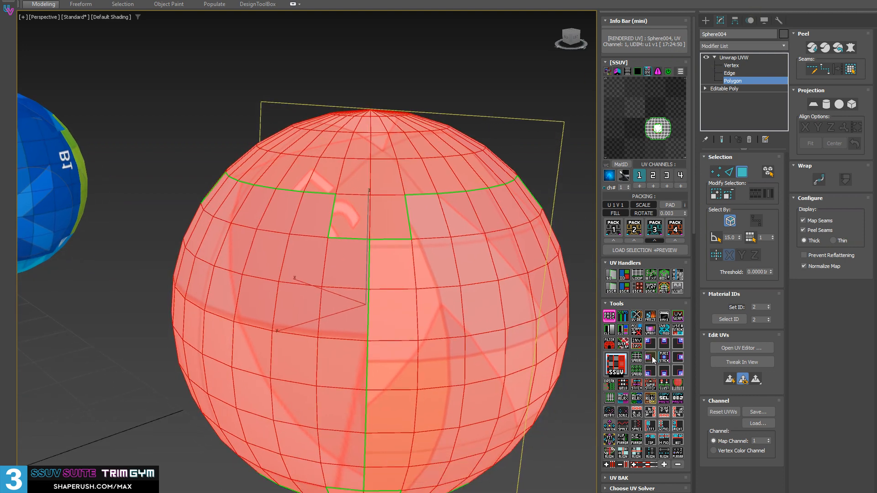
middle_drag(351, 250, 302, 223)
scroll(302, 222, down, 5)
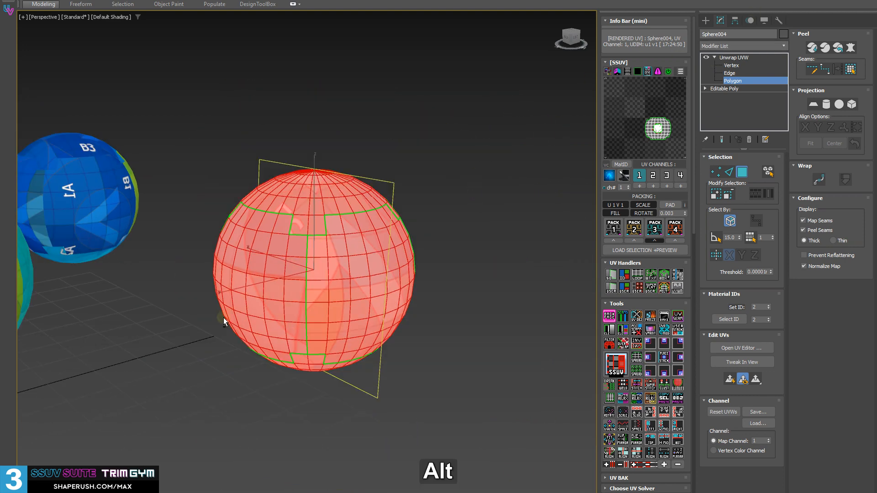
mouse_move(224, 322)
alt+middle_down()
mouse_move(284, 338)
mouse_move(223, 317)
alt+middle_up()
alt+middle_drag(509, 299, 256, 297)
Unwrap the fully selected sphere into a single UV island with SSUV and collapse its Unwrap UVW modifier into the Editable Poly
click(592, 358)
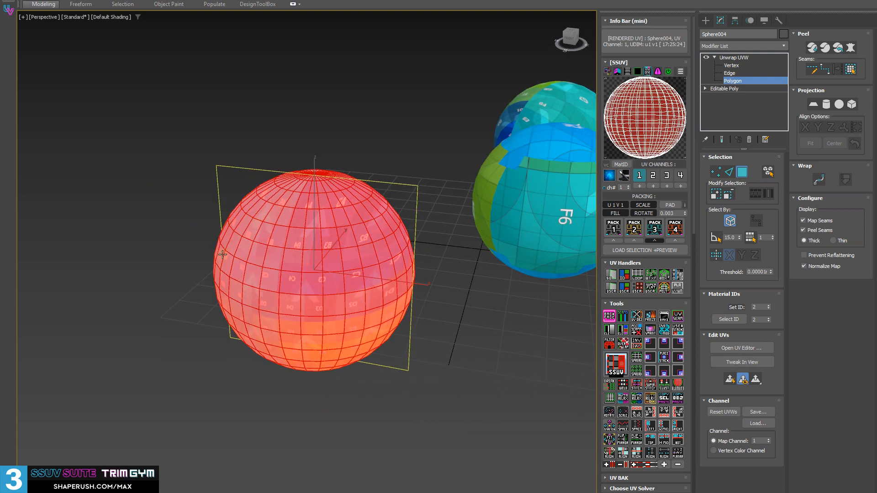
alt+middle_drag(250, 210, 146, 147)
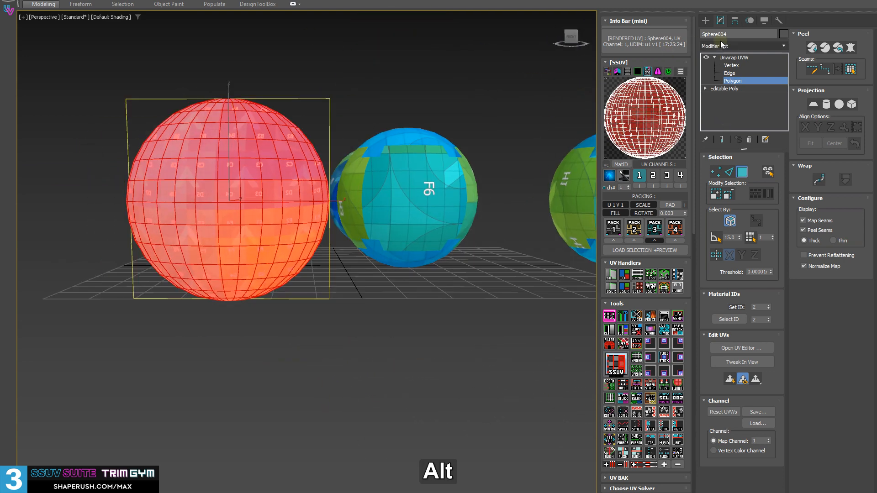
key(shift+d)
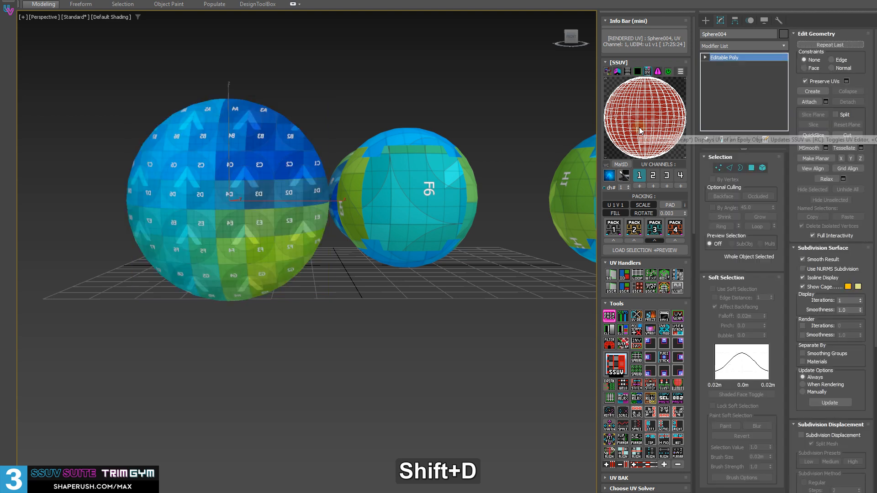
Delete the four other spheres, keeping only the sphere with the single UV island
alt+middle_drag(265, 188, 413, 291)
alt+middle_drag(381, 333, 360, 284)
click(320, 109)
scroll(328, 131, down, 5)
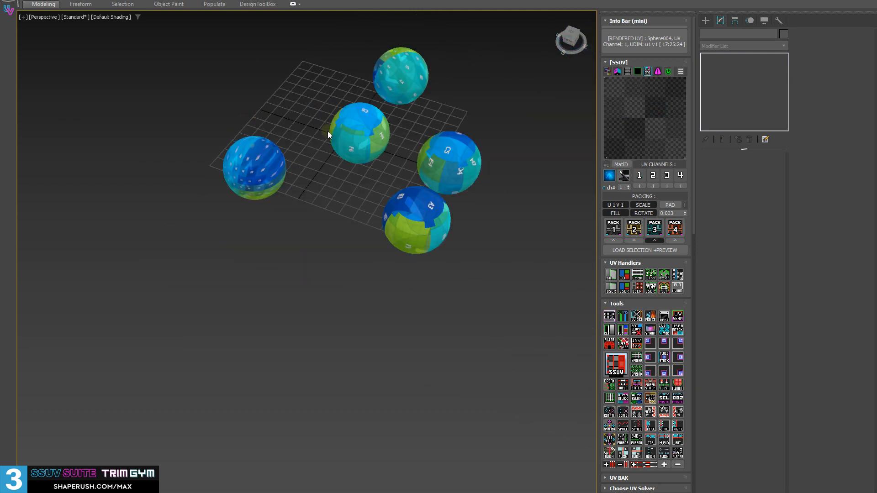
alt+middle_drag(329, 131, 272, 174)
drag(298, 73, 424, 145)
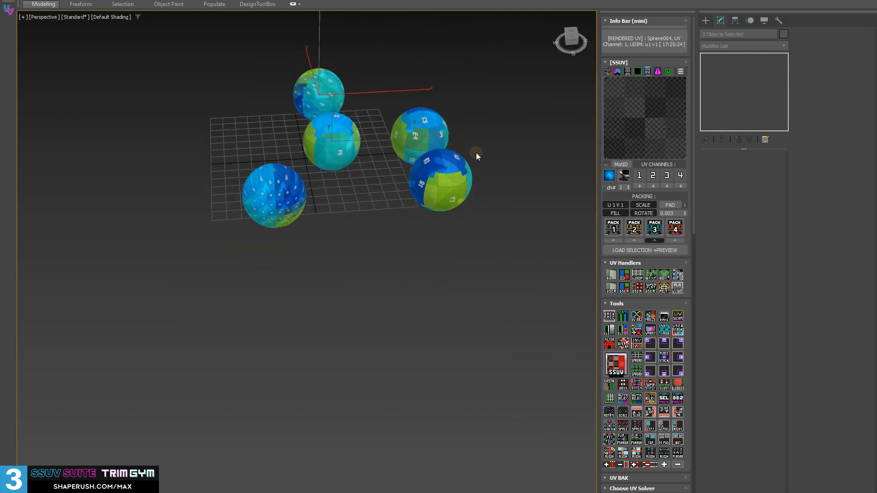
key(Delete)
click(441, 170)
key(Delete)
Select the remaining sphere and activate the Move tool
scroll(210, 172, up, 6)
scroll(352, 201, up, 3)
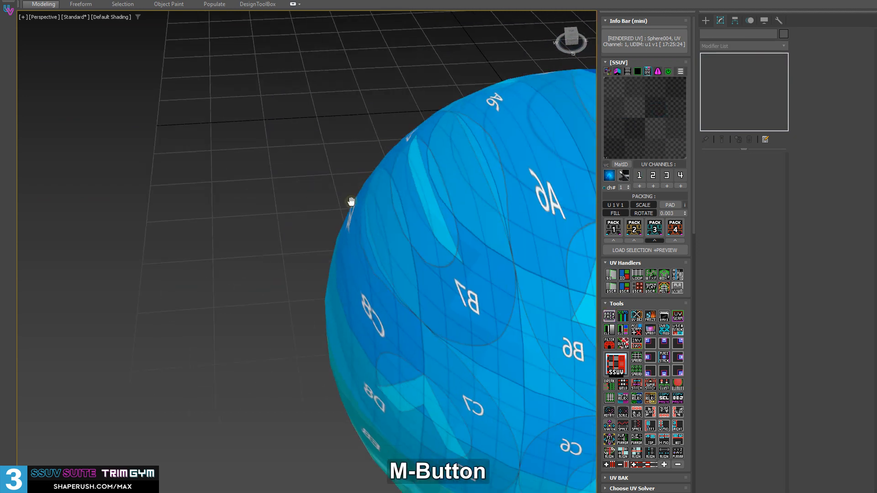
middle_drag(352, 202, 272, 183)
scroll(272, 183, down, 3)
middle_drag(379, 279, 253, 184)
click(253, 184)
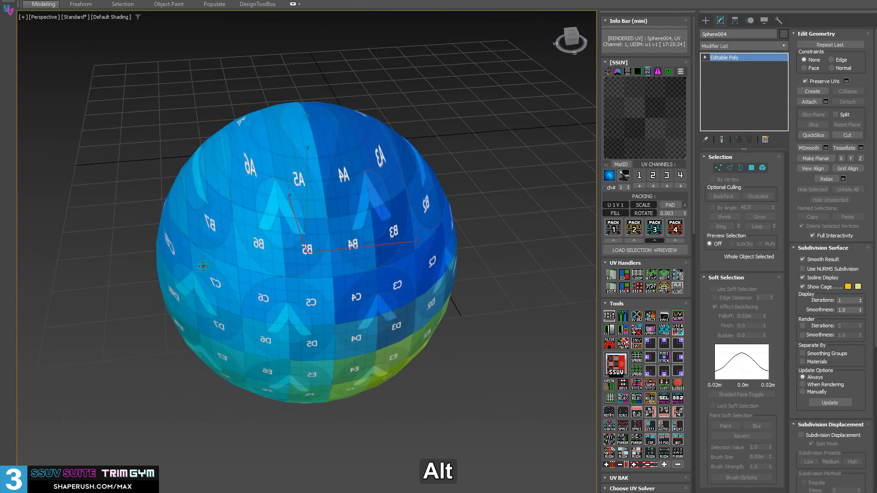
alt+middle_drag(236, 215, 423, 183)
key(w)
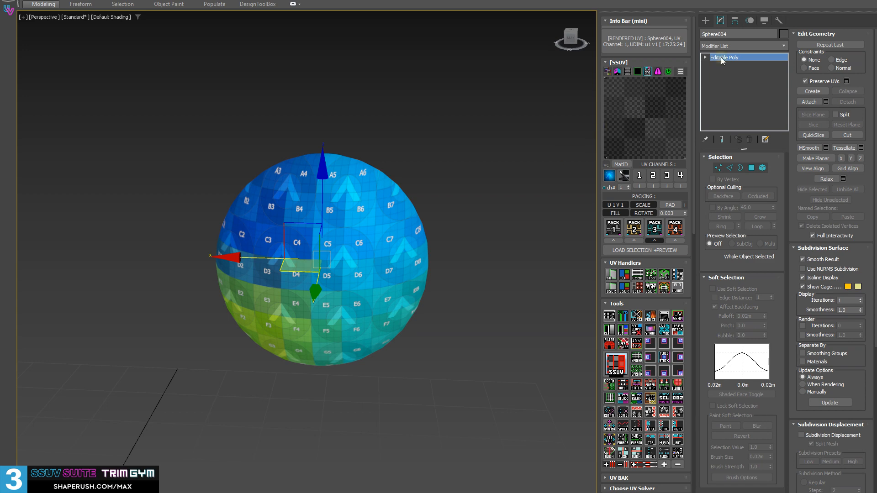
Load the sphere's UVs into the SSUV preview with a new Unwrap UVW modifier and enter its Polygon level
click(650, 114)
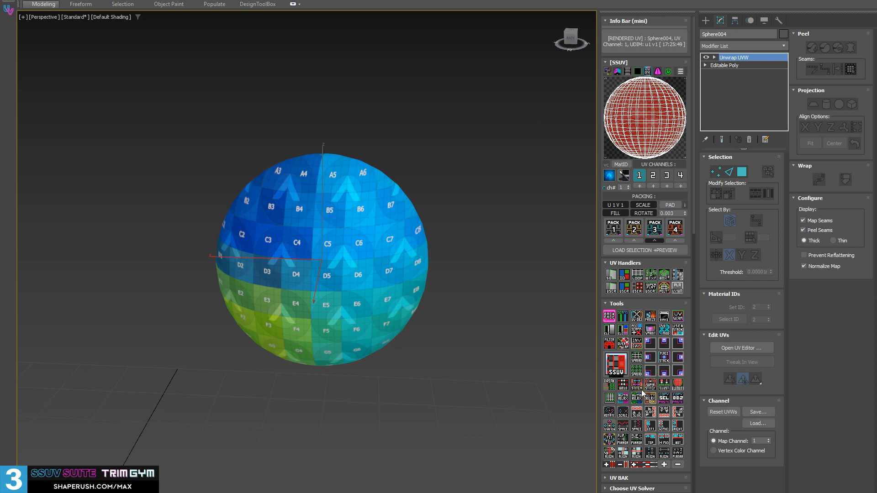
click(713, 57)
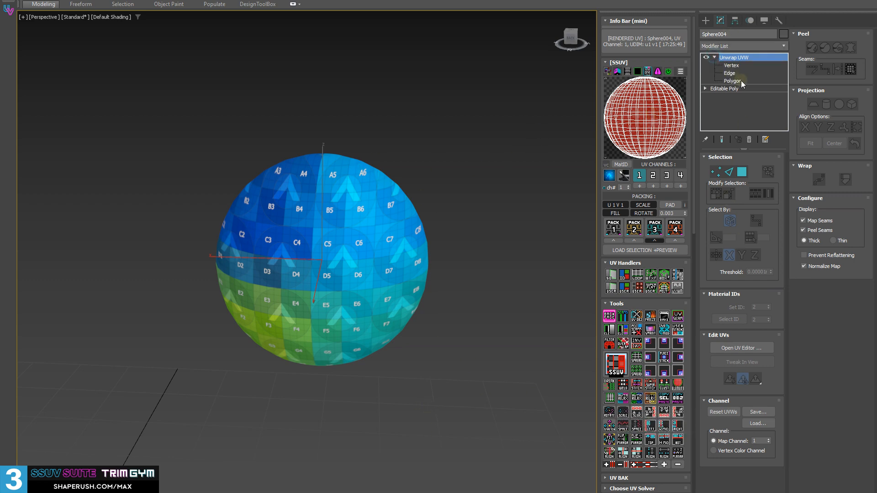
click(732, 81)
Turn off element selection and select only the polygons of the sphere's upper half
alt+middle_drag(266, 242, 454, 298)
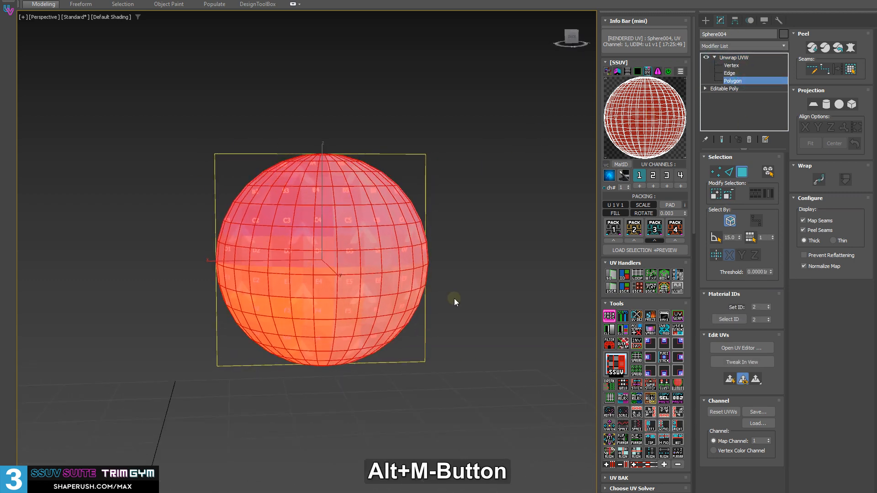
click(608, 316)
drag(454, 240, 470, 259)
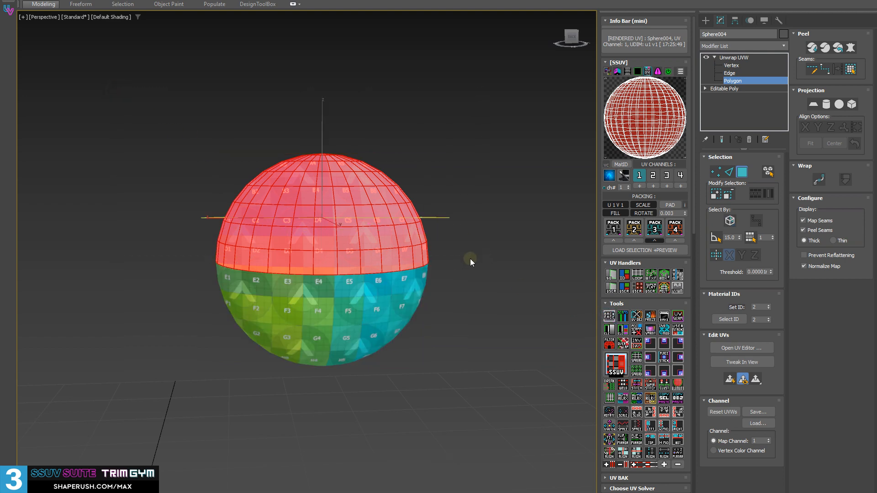
alt+middle_drag(470, 259, 526, 267)
drag(506, 316, 126, 276)
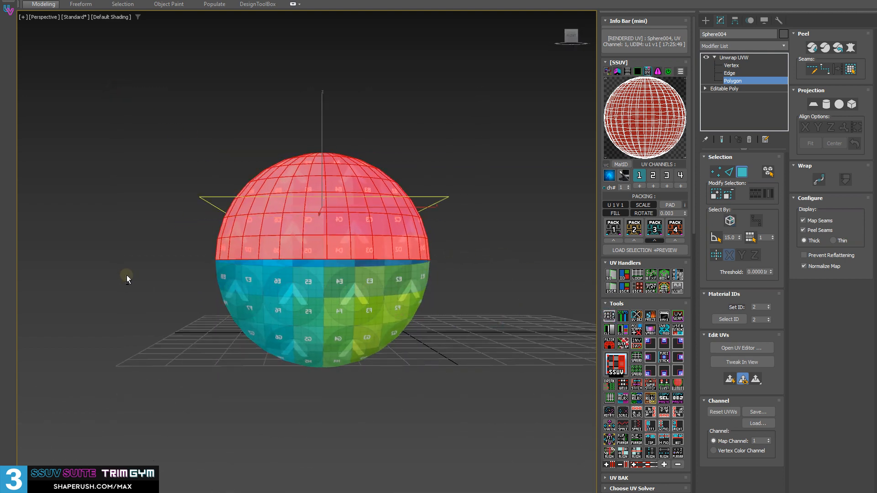
Unwrap the selected upper half into its own UV island with SSUV
alt+middle_drag(127, 276, 411, 299)
click(614, 365)
middle_drag(262, 208, 302, 232)
scroll(302, 232, up, 3)
mouse_move(348, 266)
alt+middle_down()
mouse_move(379, 339)
mouse_move(351, 267)
alt+middle_up()
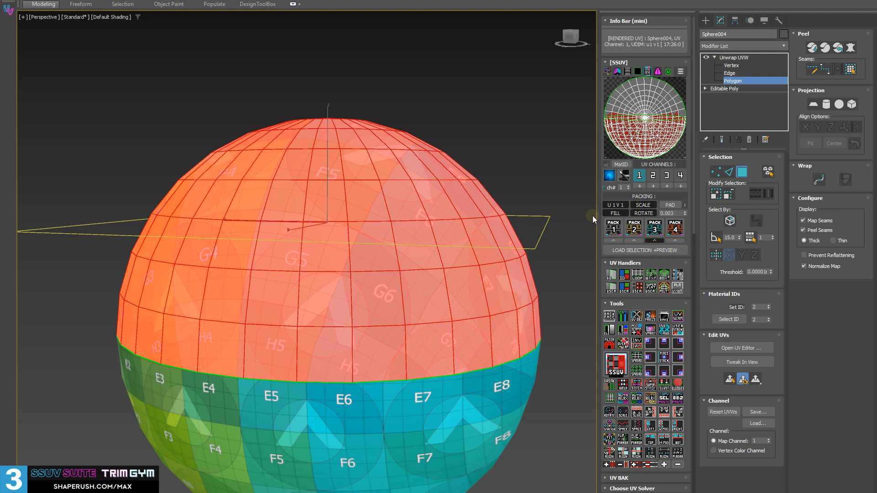
middle_drag(249, 314, 245, 221)
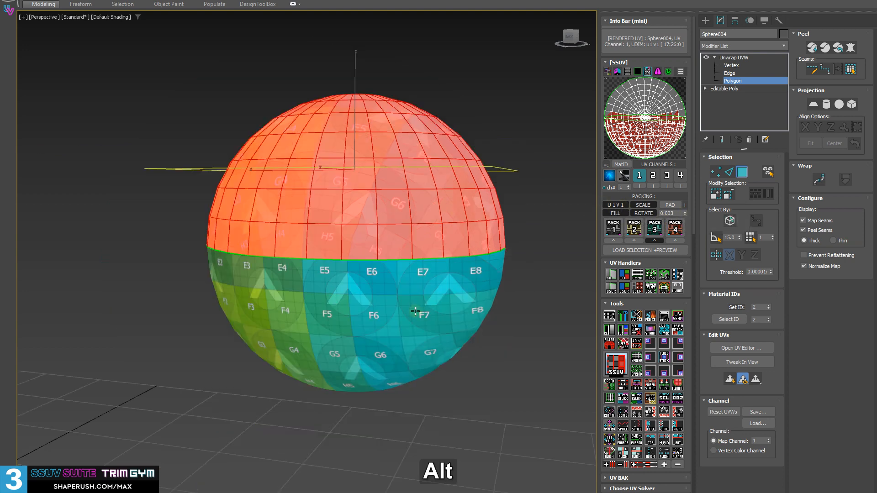
Select the sphere's lower half and unwrap it as a second UV island with SSUV
alt+middle_drag(477, 213, 386, 276)
alt+middle_drag(385, 276, 387, 285)
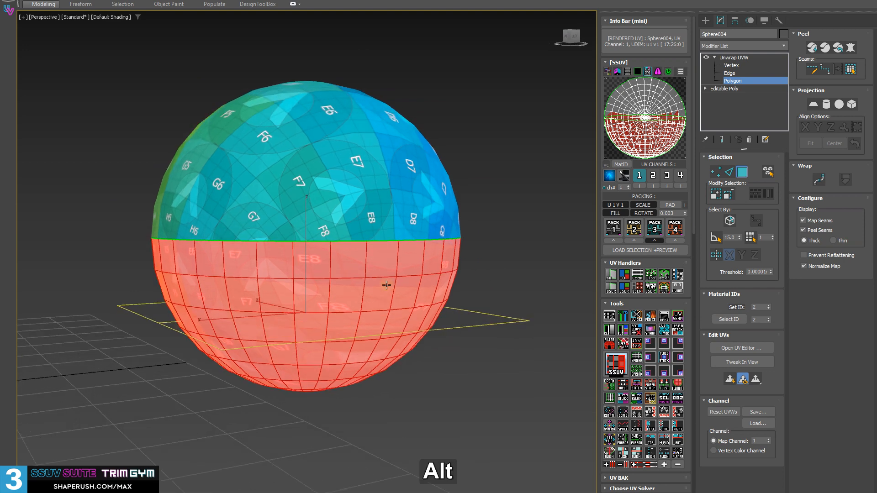
click(615, 361)
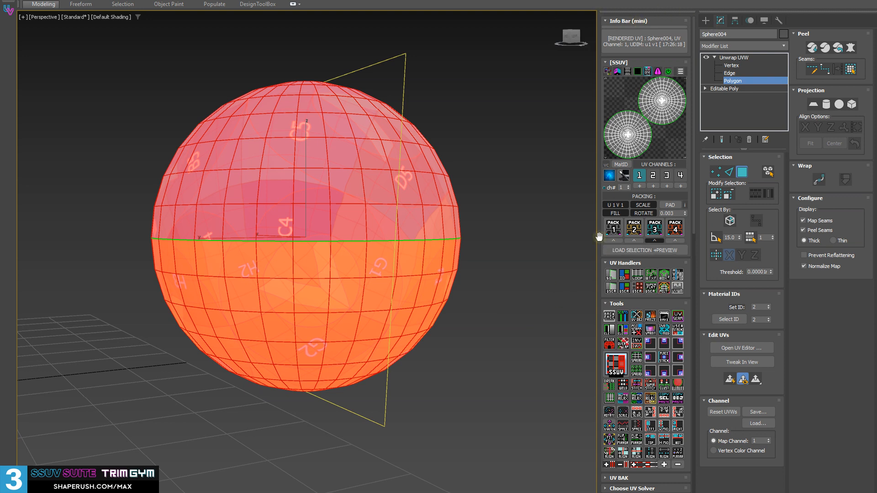
Select a rectangular block of polygons across the equator seam and unwrap it as a separate island with SSUV
alt+middle_drag(233, 167, 371, 196)
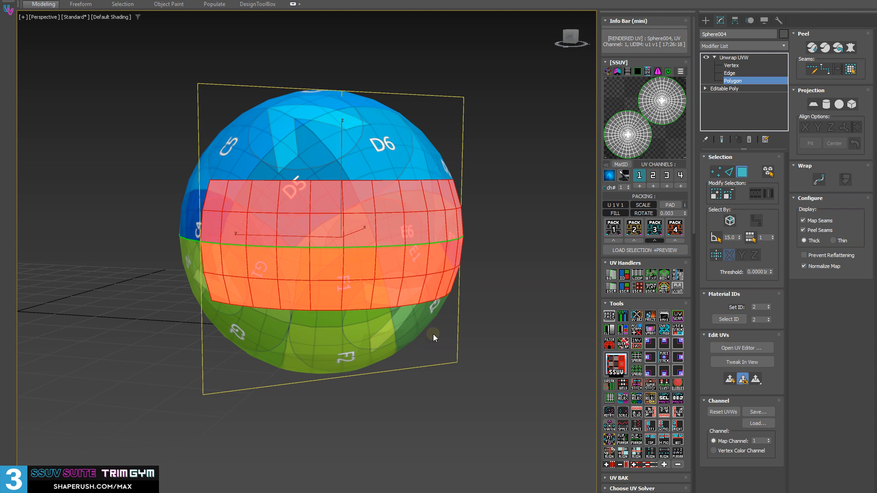
click(615, 364)
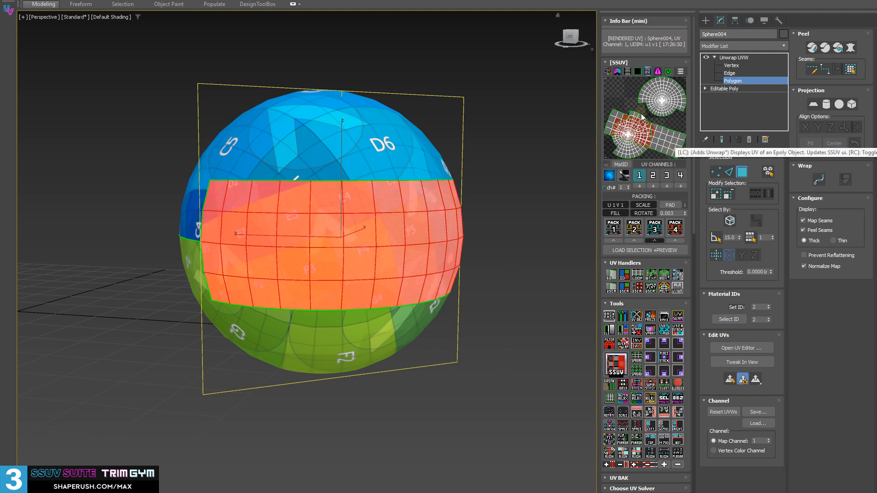
alt+middle_drag(480, 205, 356, 238)
Select all polygons, repack the UV islands with Pack 3 and Pack 4, and clear the selection
key(ctrl+a)
alt+middle_drag(416, 230, 220, 232)
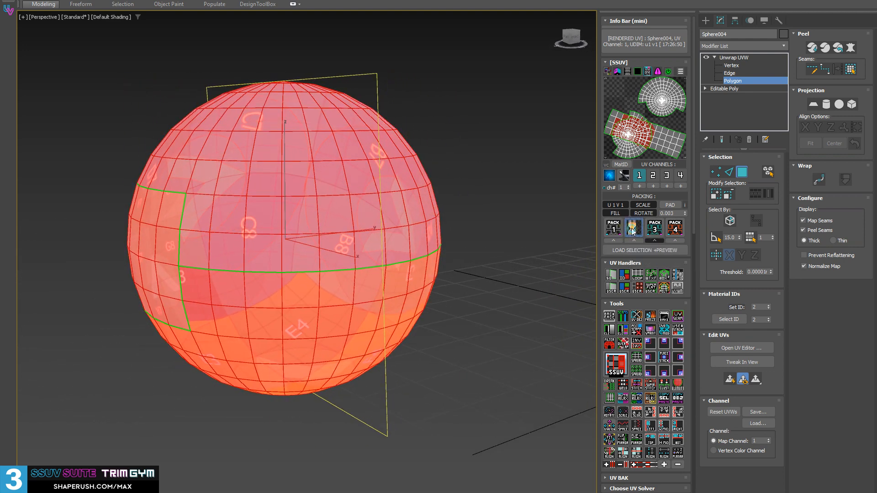
click(655, 230)
click(675, 231)
alt+middle_drag(304, 261, 240, 272)
click(432, 339)
Select two adjacent vertical columns of six polygons each where the three UV islands meet
alt+middle_drag(340, 286, 295, 233)
click(293, 184)
ctrl+click(292, 221)
ctrl+click(293, 259)
ctrl+click(291, 306)
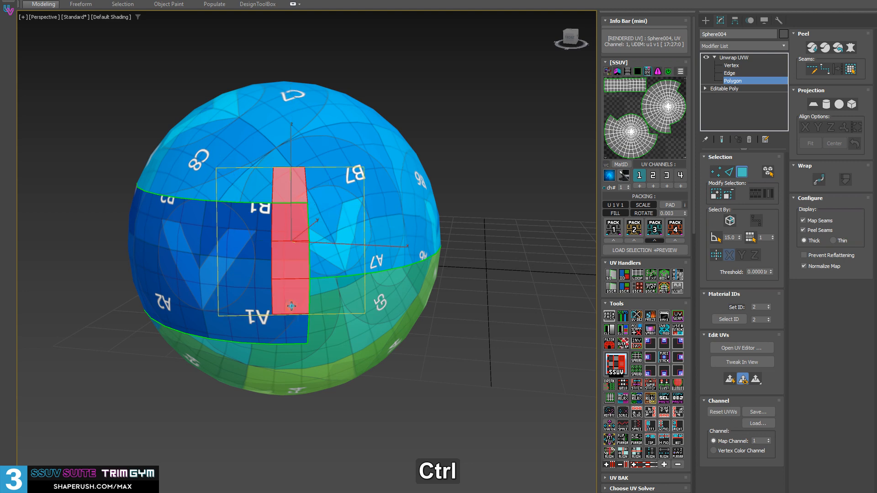
ctrl+click(290, 328)
ctrl+click(291, 354)
ctrl+click(326, 353)
ctrl+click(325, 327)
ctrl+click(318, 294)
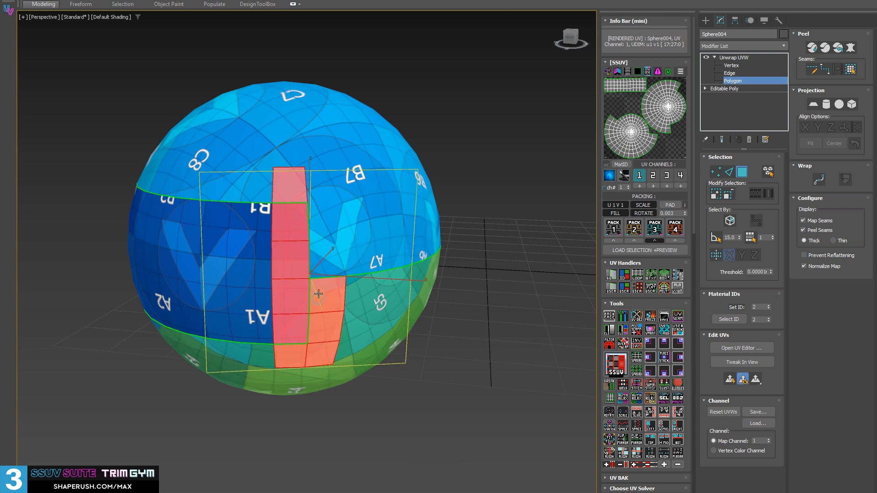
ctrl+click(319, 263)
ctrl+click(319, 226)
ctrl+click(318, 199)
Unwrap the selected vertical strip as its own UV island with SSUV and clear the selection
alt+middle_drag(329, 232, 327, 223)
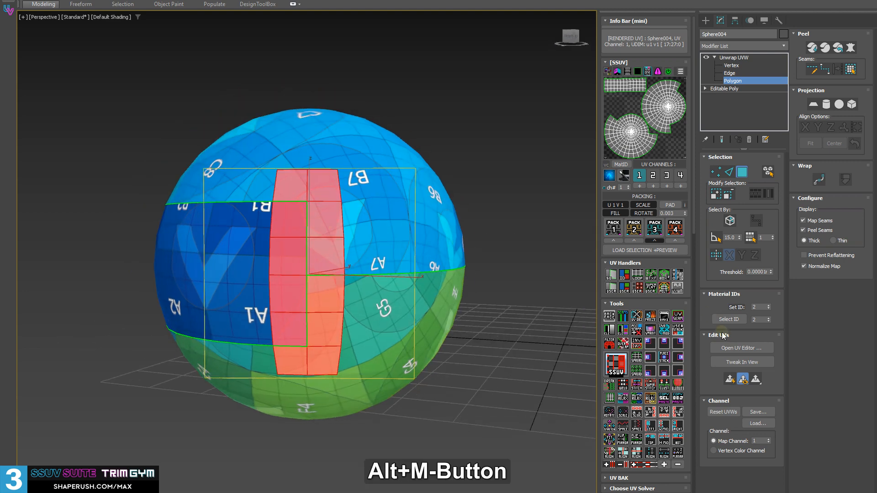
click(618, 373)
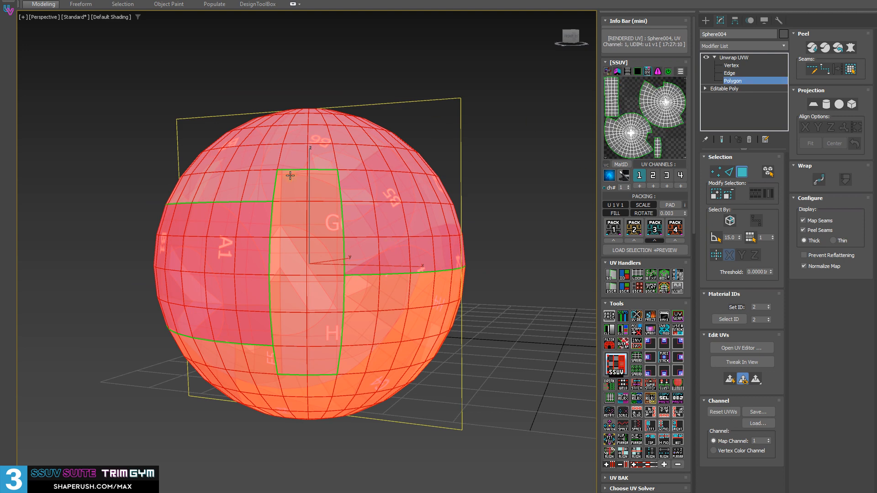
click(482, 261)
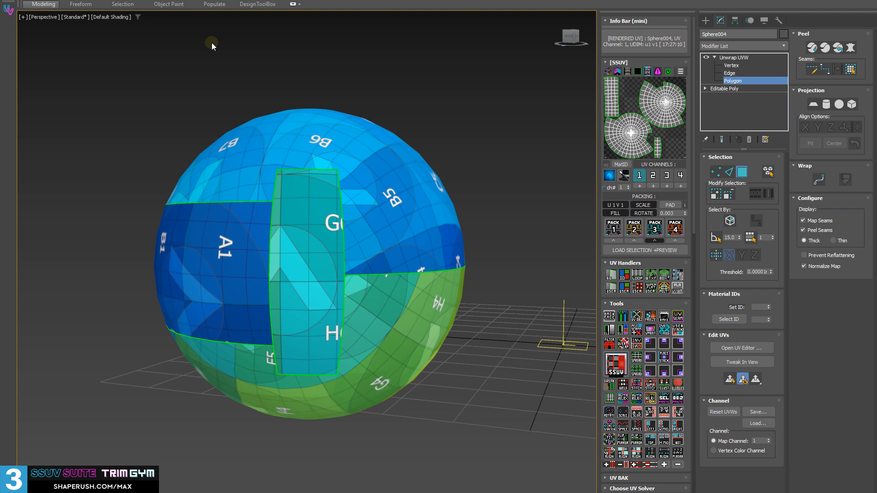
Select the whole rectangular block island together with the adjoining upper-half island
alt+middle_drag(237, 51, 387, 118)
double_click(373, 221)
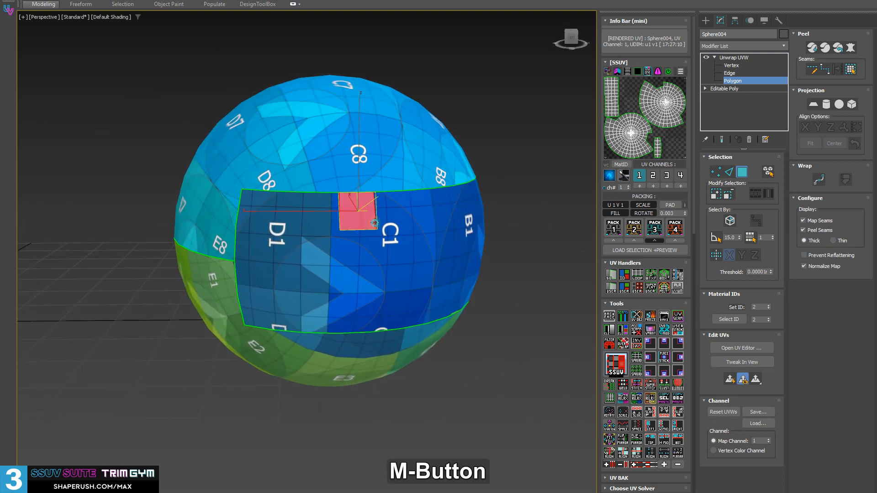
ctrl+double_click(345, 156)
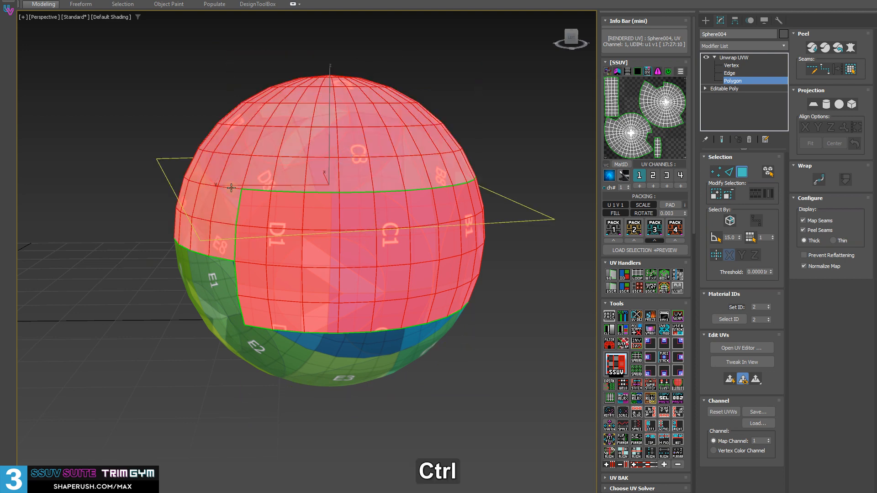
alt+middle_drag(231, 188, 275, 260)
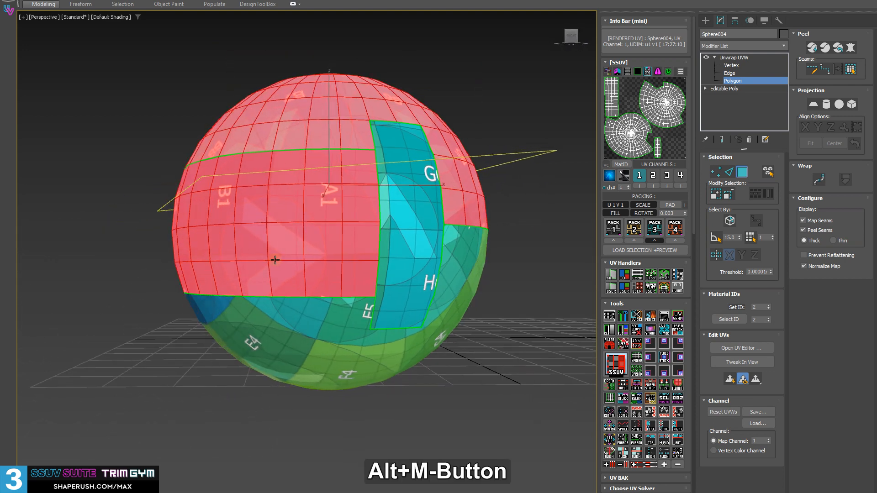
Unwrap the selected block and upper-half islands into one merged UV island with SSUV and clear the selection
click(615, 363)
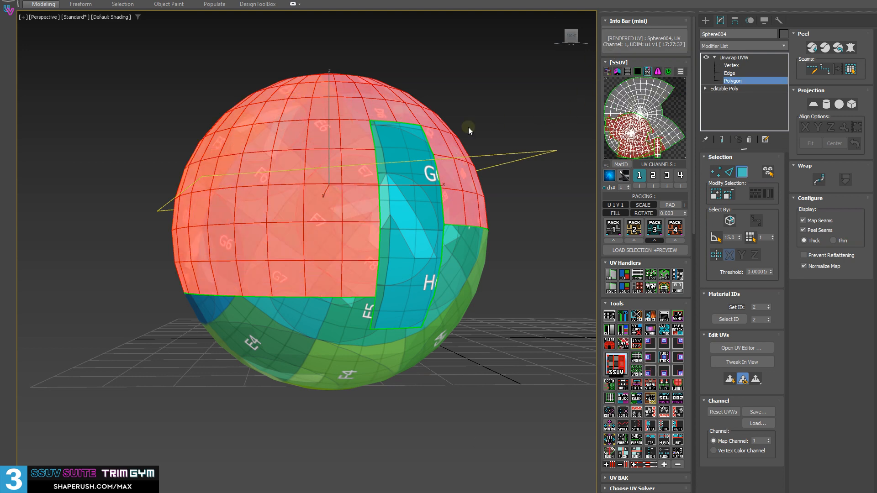
alt+middle_drag(285, 145, 294, 170)
click(497, 288)
alt+middle_drag(219, 251, 396, 239)
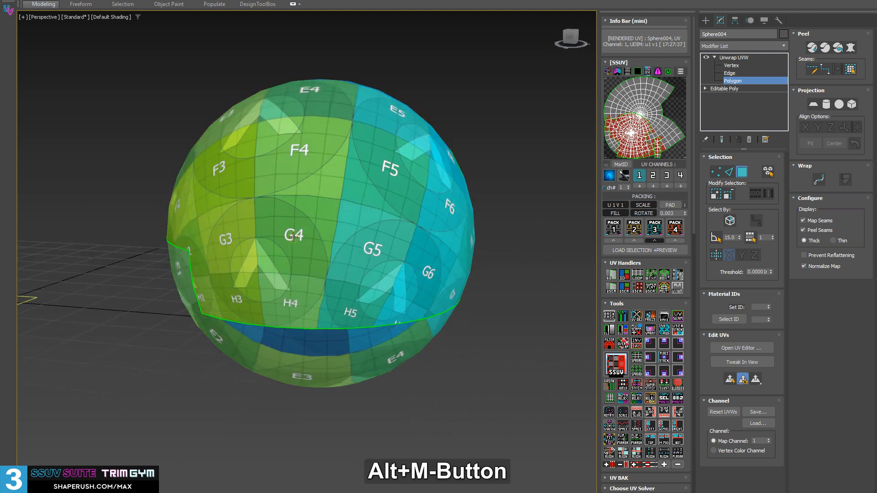
alt+middle_drag(297, 263, 277, 240)
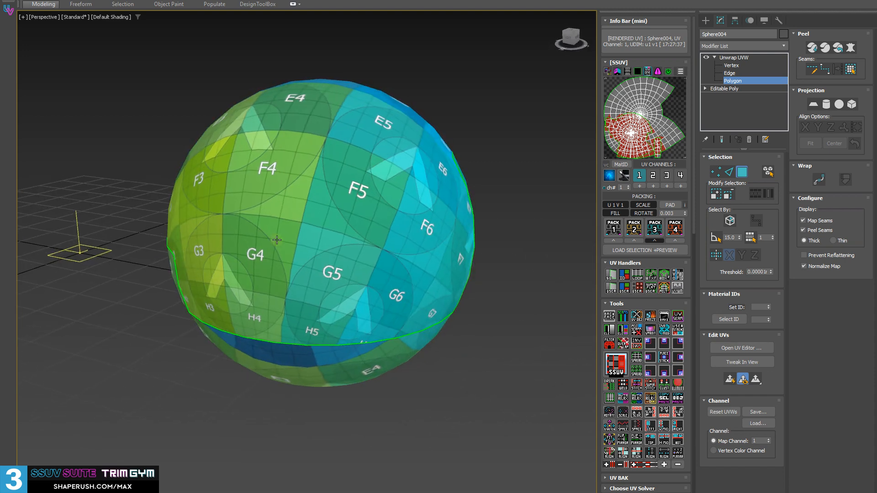
key(alt)
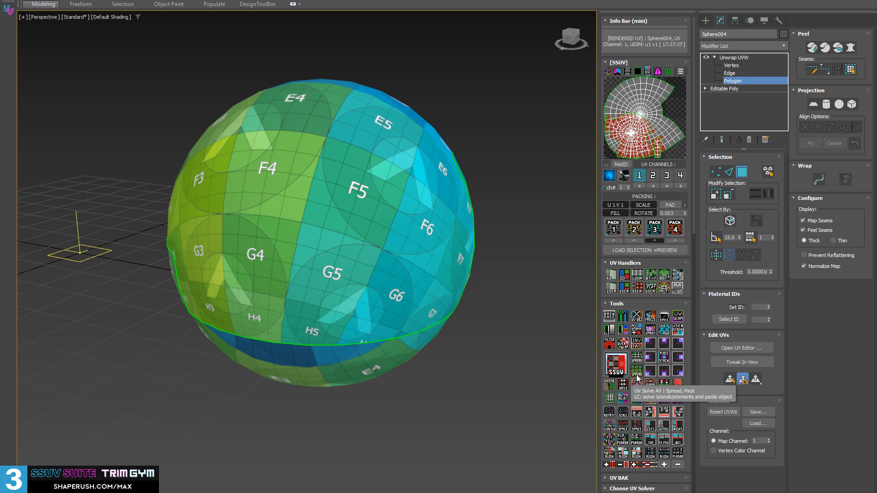
Expand the Choose UV Solver settings and re-solve the large merged island with UV Solve Selection | Spread
scroll(641, 474, down, 2)
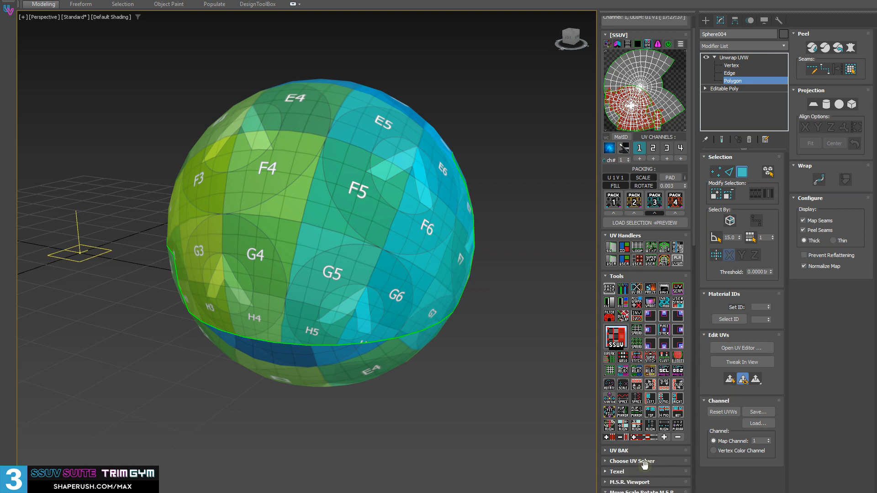
click(646, 448)
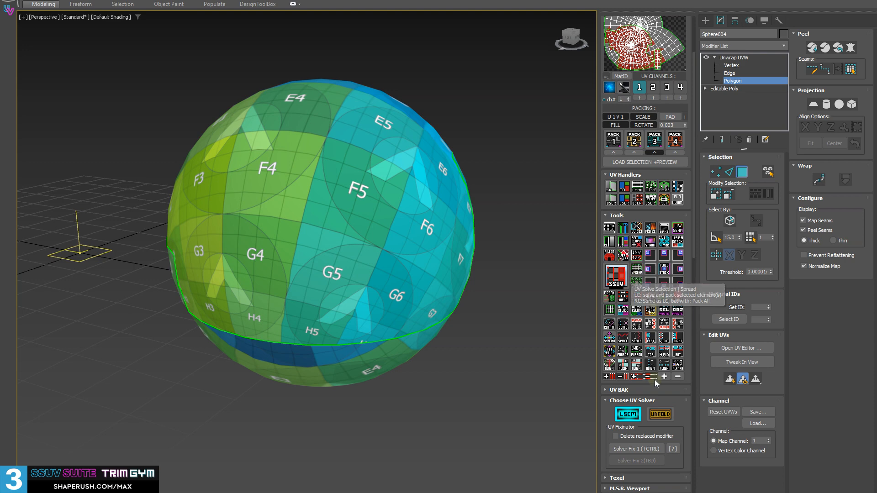
click(310, 203)
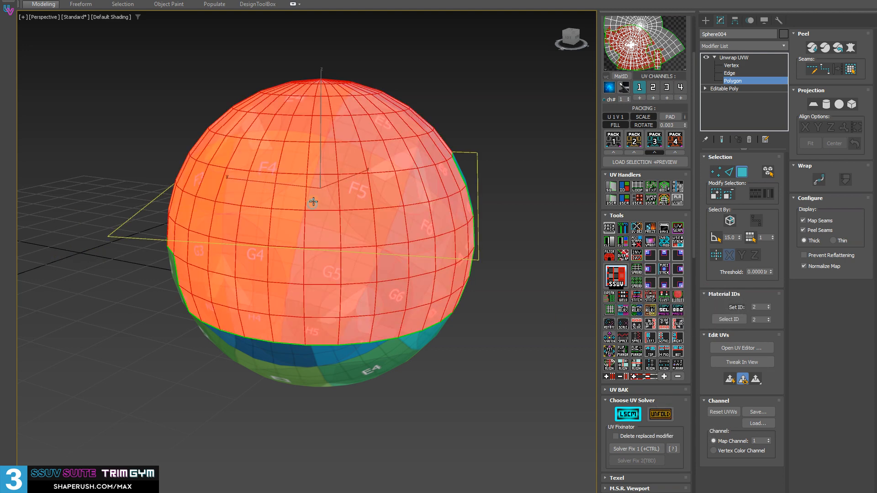
alt+middle_drag(314, 197, 587, 249)
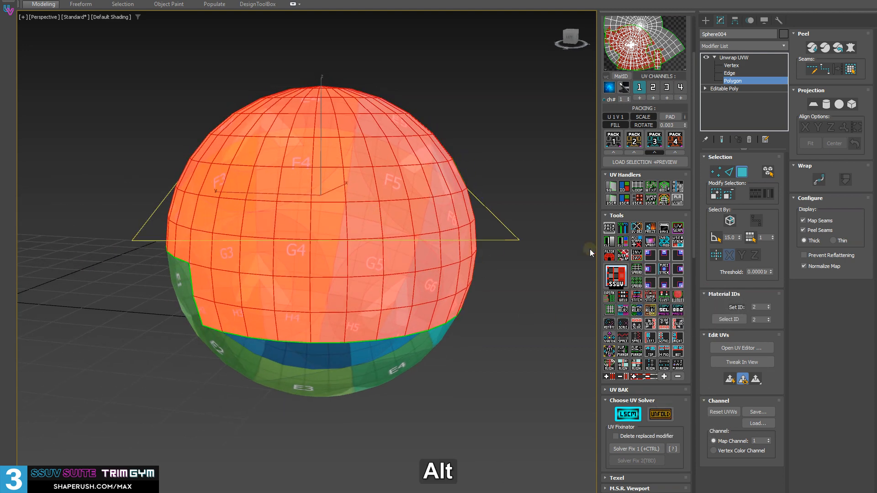
click(638, 272)
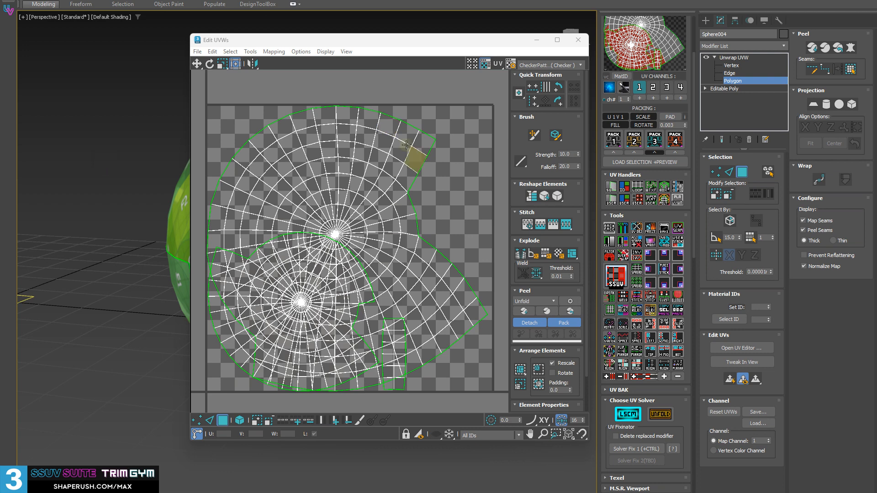
click(587, 37)
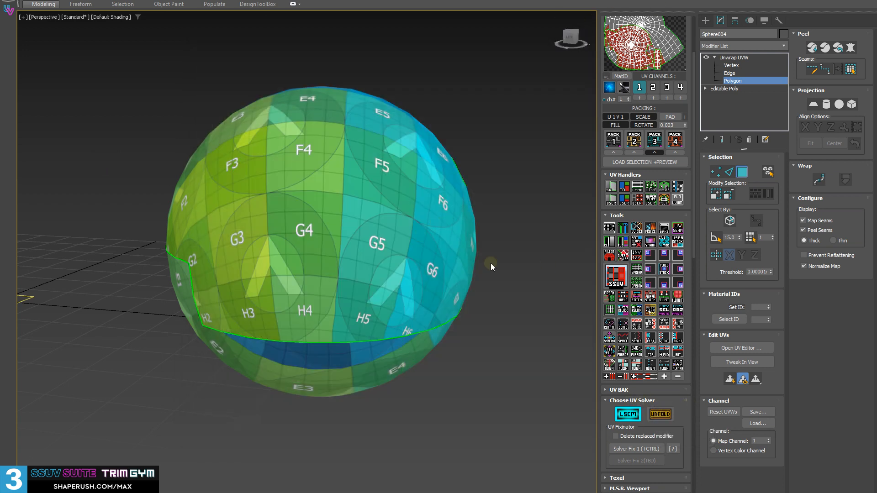
Select all polygons of the sphere and flatten them with SSUV into a single planar UV projection without seams
alt+middle_drag(409, 308, 595, 318)
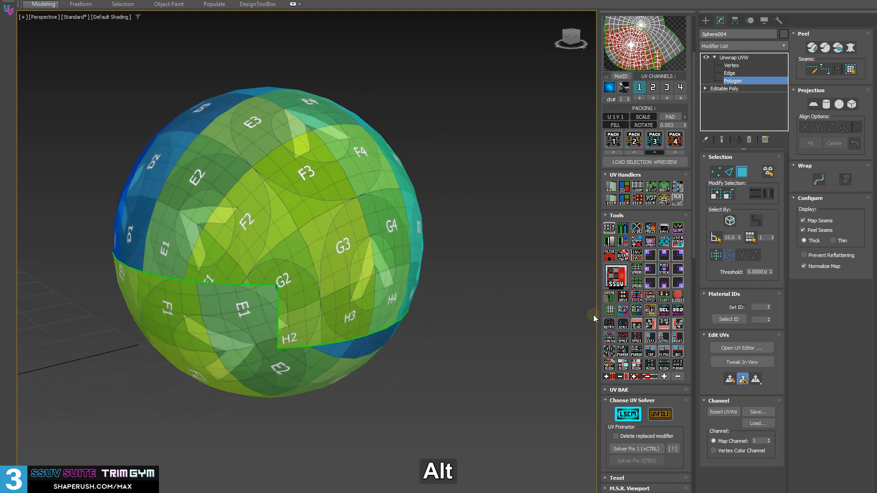
click(639, 401)
alt+middle_drag(365, 256, 333, 240)
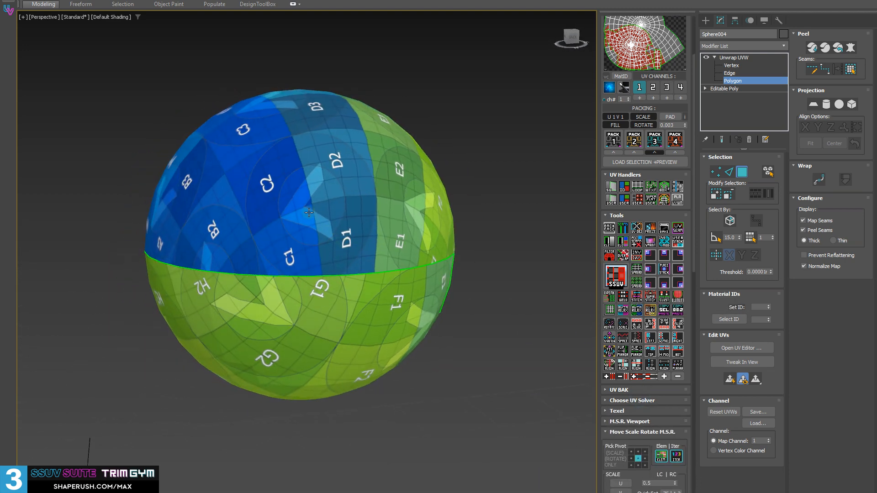
key(3)
key(ctrl+a)
alt+middle_drag(396, 271, 568, 303)
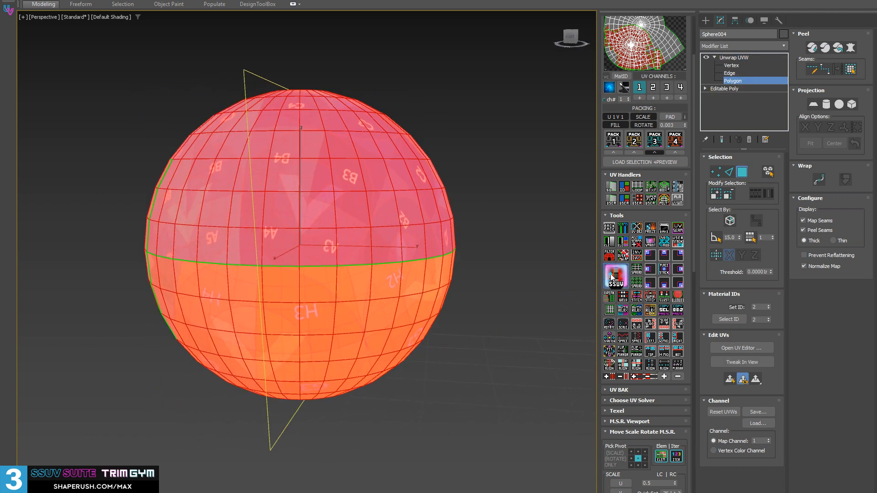
alt+middle_drag(462, 198, 484, 201)
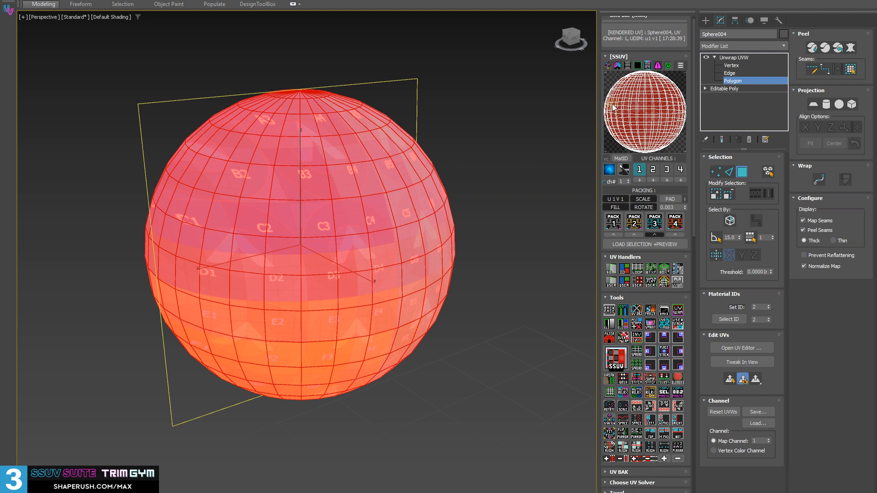
Show edged faces, select the equator edge loop plus one vertical edge loop, and cut both as UV seams with SSUV
key(2)
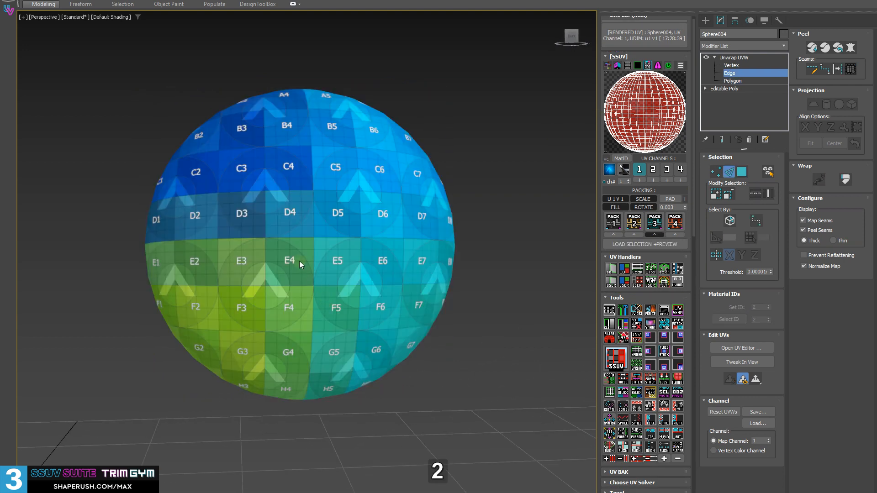
key(F4)
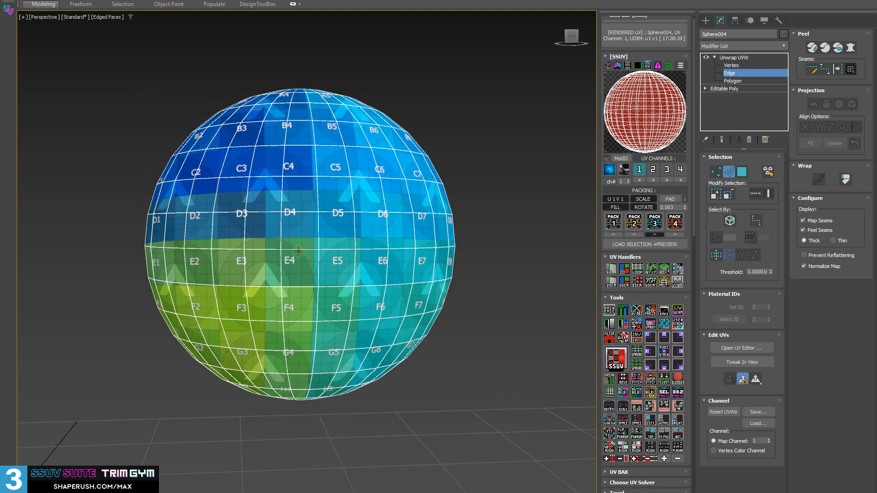
double_click(298, 246)
alt+middle_drag(298, 248, 558, 259)
alt+middle_drag(360, 259, 353, 261)
ctrl+double_click(343, 257)
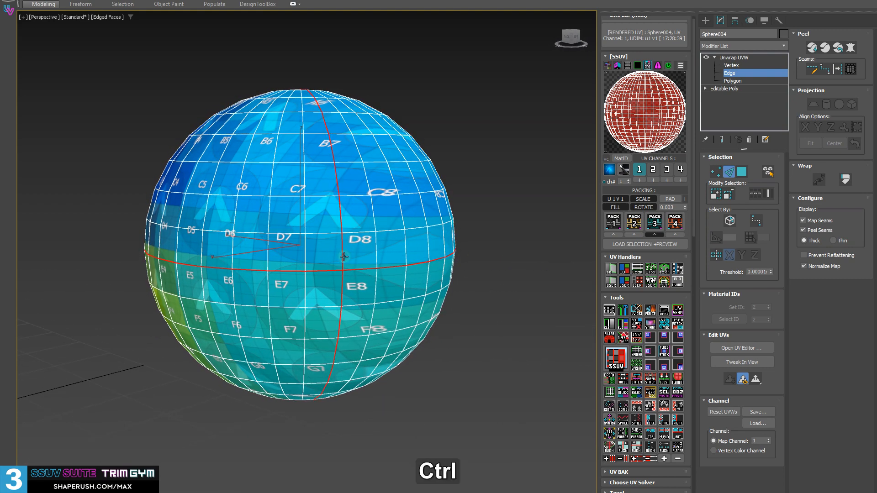
alt+middle_drag(406, 160, 321, 181)
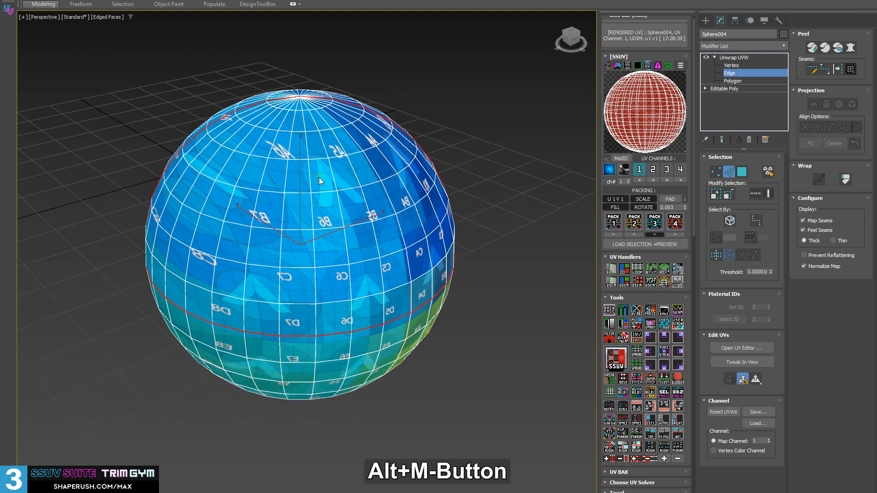
click(614, 356)
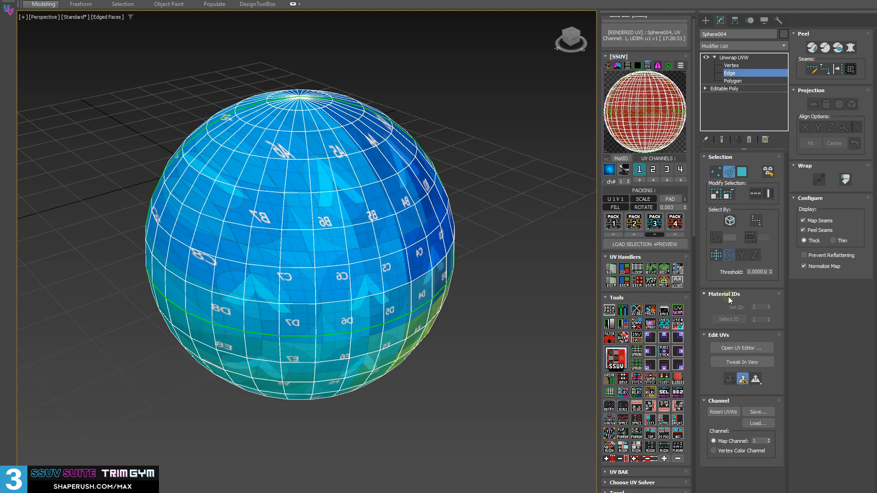
Select a second vertical edge loop, trim it to a short section crossing the equator, and cut it as a seam with SSUV
alt+middle_drag(569, 82, 70, 225)
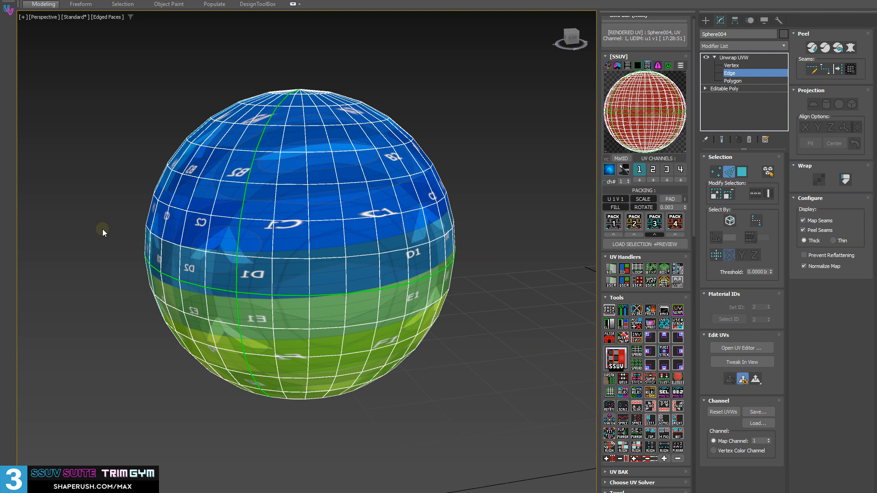
alt+middle_drag(102, 229, 359, 258)
scroll(358, 259, up, 3)
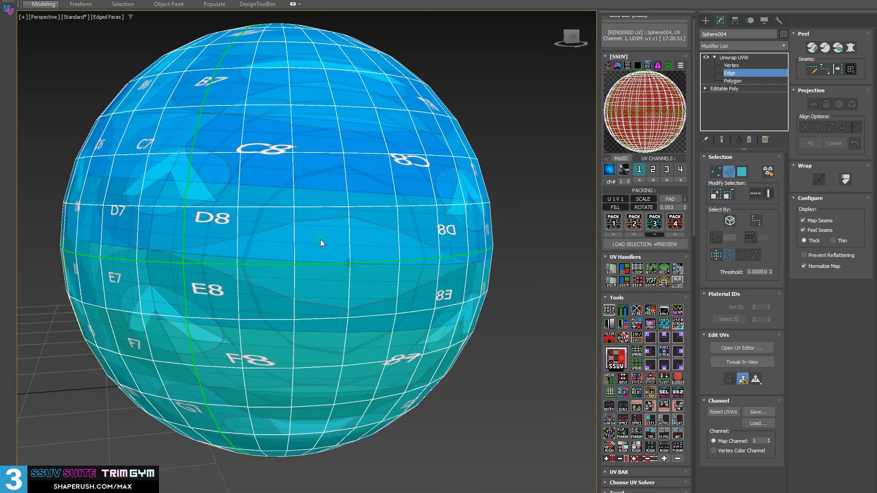
double_click(349, 228)
middle_drag(479, 78, 431, 137)
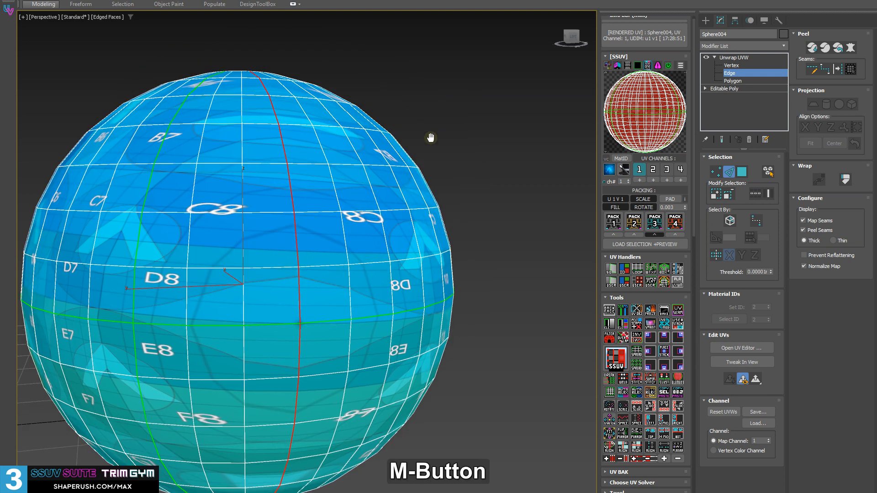
scroll(414, 165, down, 3)
alt+middle_drag(409, 184, 327, 145)
alt+drag(210, 95, 398, 211)
alt+middle_drag(398, 215, 401, 431)
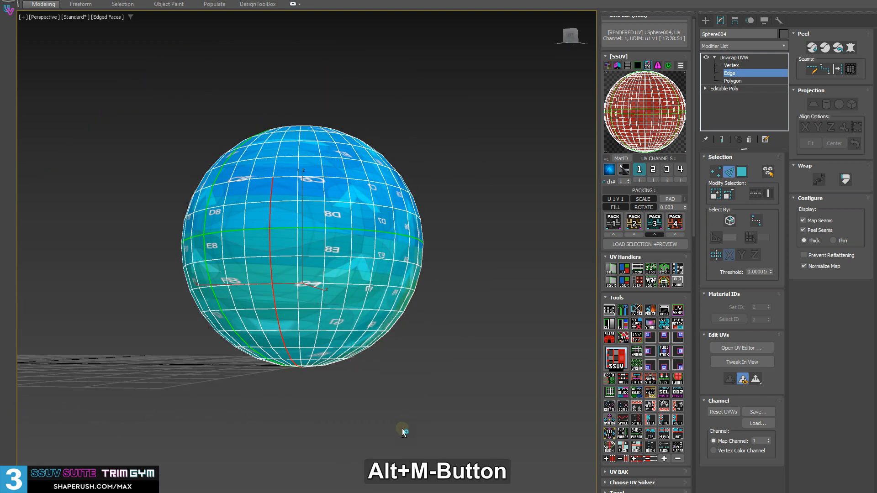
click(617, 364)
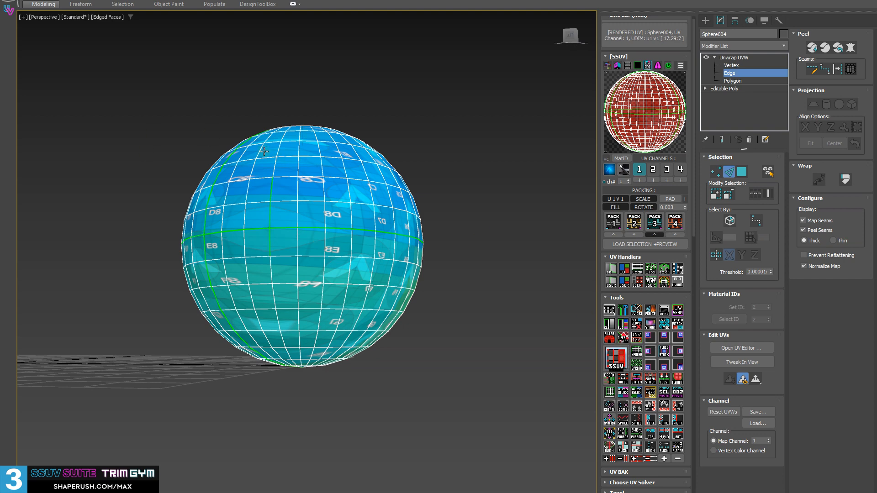
Return to polygon selection, select all polygons, and unwrap and pack every island with UV Solve All | Spread, Pack
alt+middle_drag(264, 151, 272, 205)
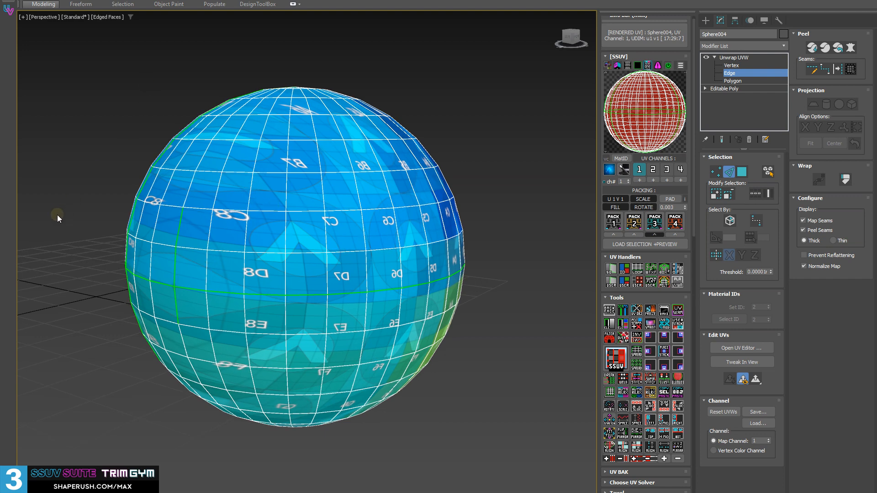
key(F3)
key(F3)
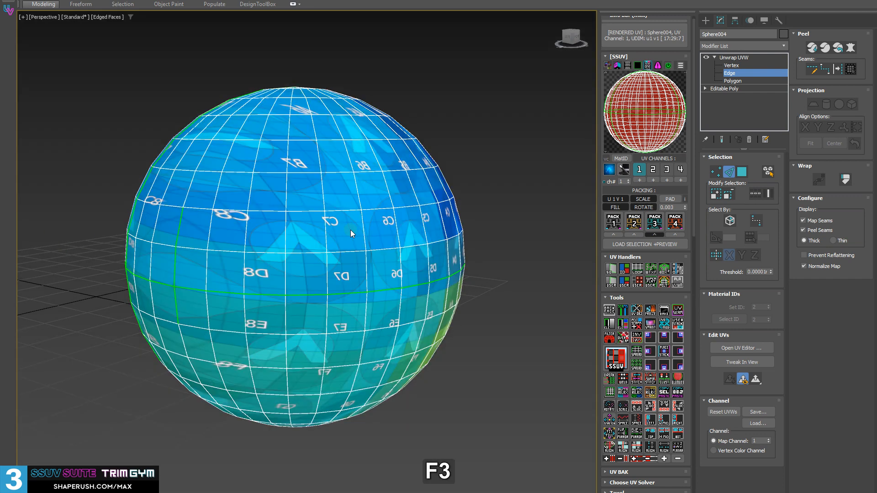
key(3)
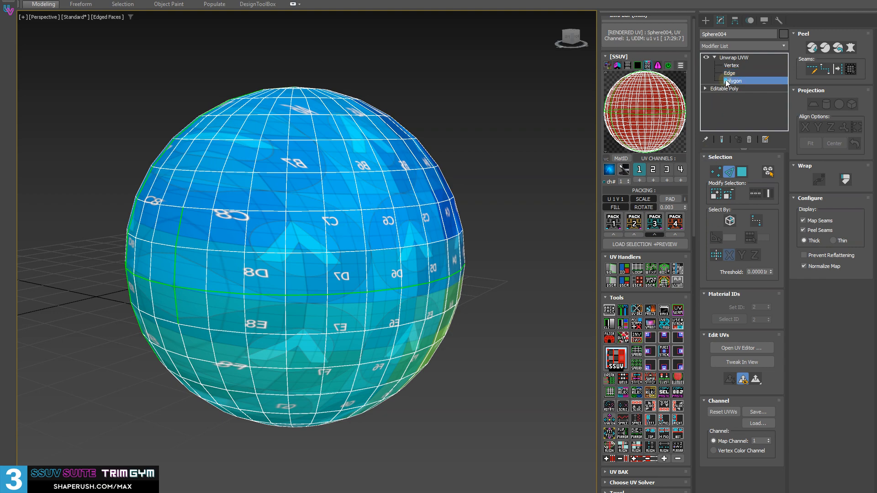
click(241, 204)
mouse_move(241, 204)
alt+middle_down()
mouse_move(179, 241)
mouse_move(555, 320)
alt+middle_up()
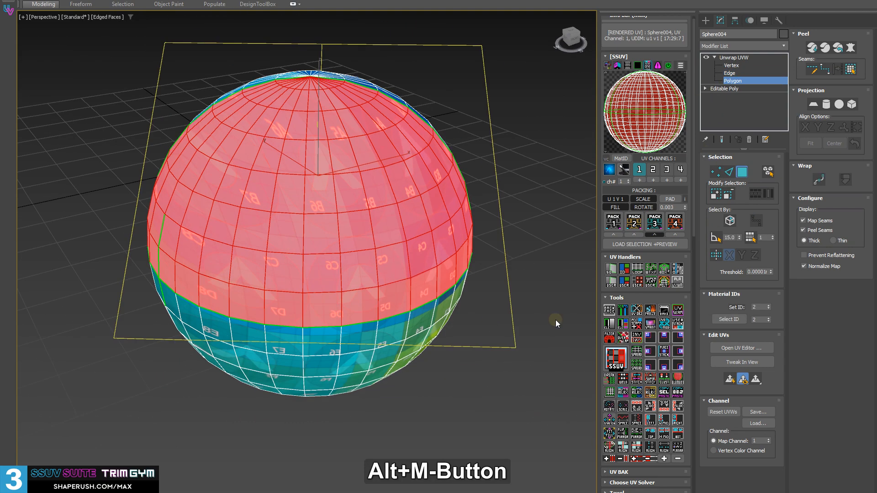
alt+middle_drag(250, 218, 299, 190)
key(ctrl+a)
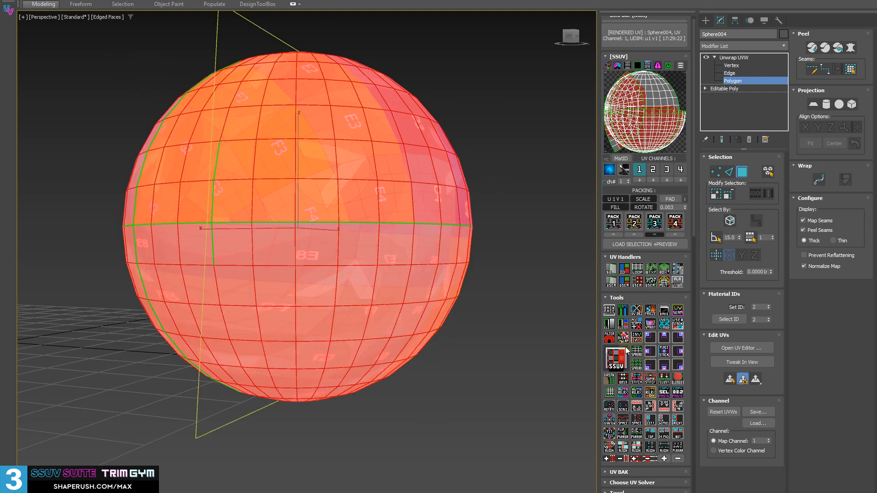
click(637, 366)
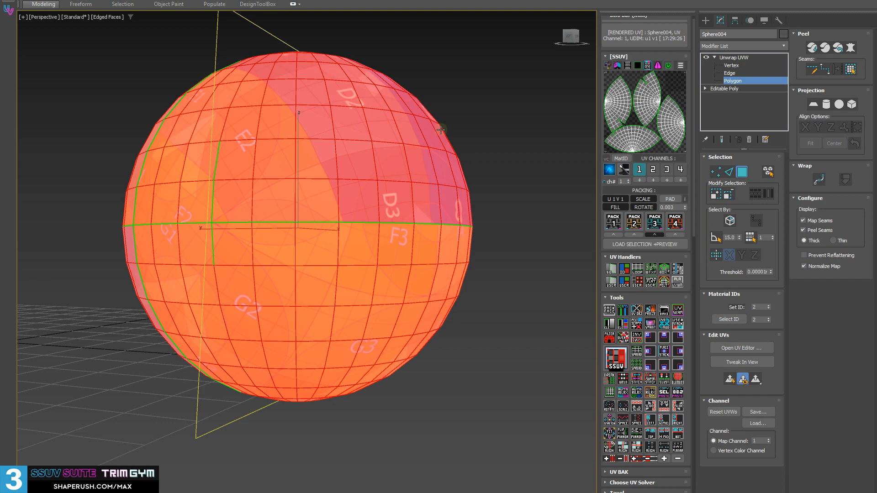
Examine the seams and checker texture of the unwrapped quarter islands all around the sphere
alt+middle_drag(440, 129, 316, 100)
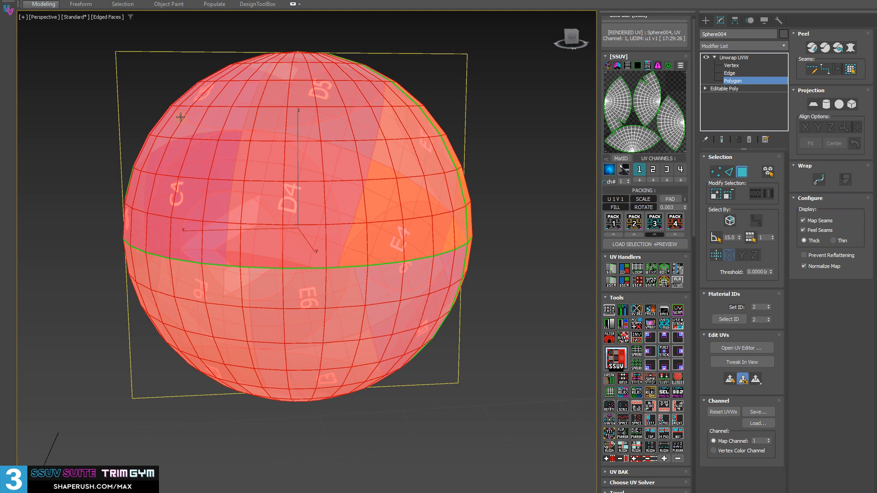
alt+middle_drag(180, 117, 305, 108)
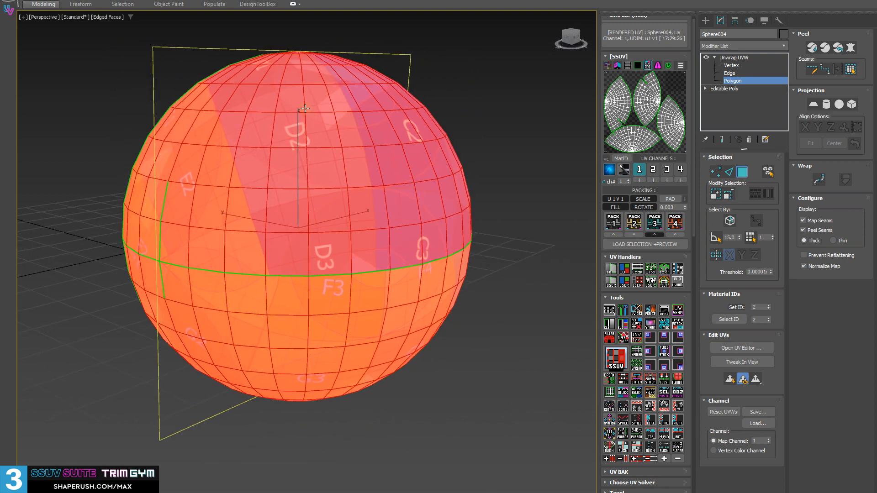
middle_drag(244, 124, 201, 123)
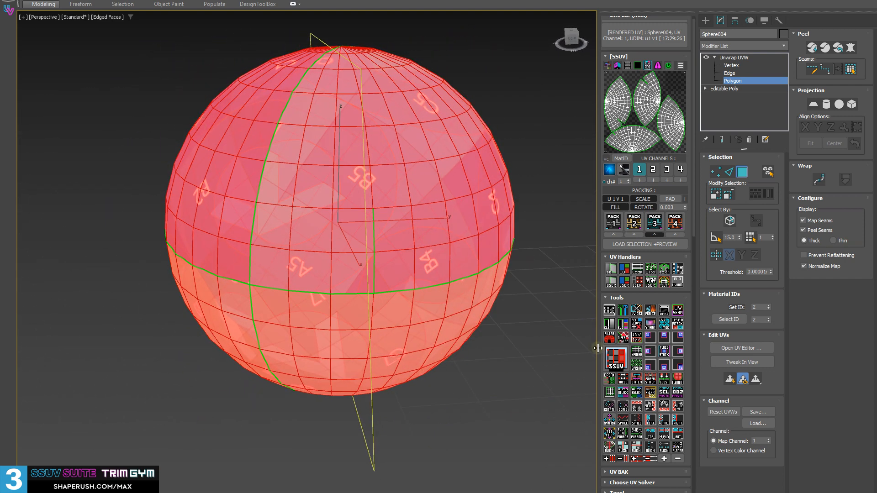
middle_drag(361, 230, 329, 215)
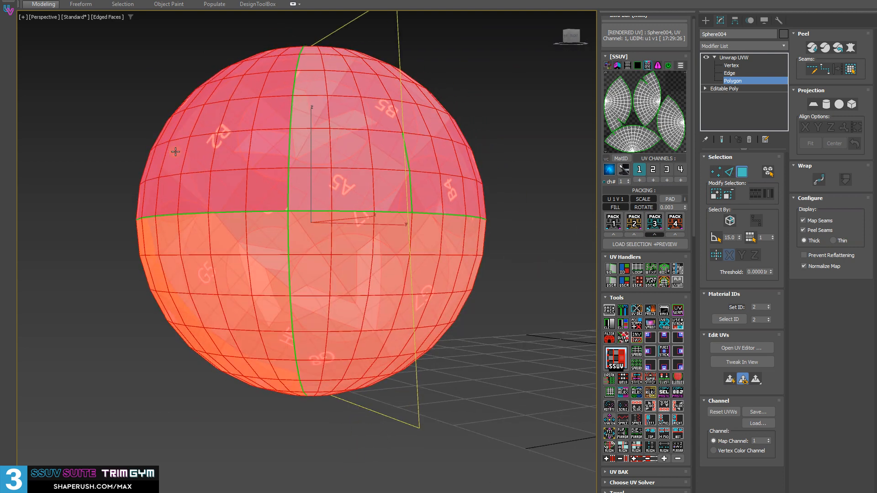
alt+middle_drag(108, 159, 192, 146)
key(ctrl+a)
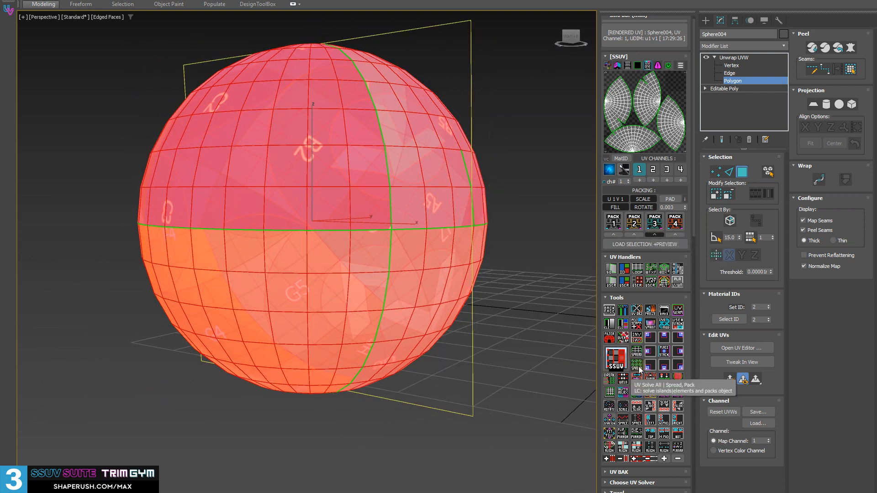
Repack the islands, set the default packing method to Linear, and rerun UV Solve All | Spread, Pack on the sphere
click(635, 223)
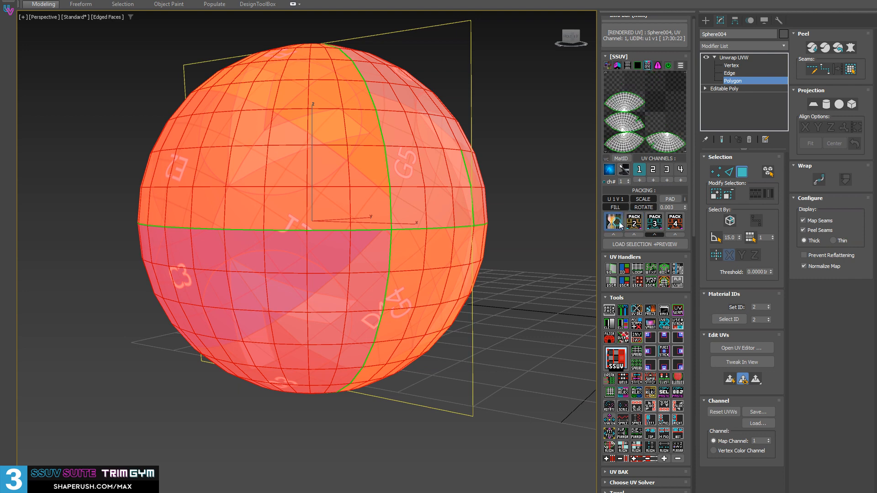
click(613, 234)
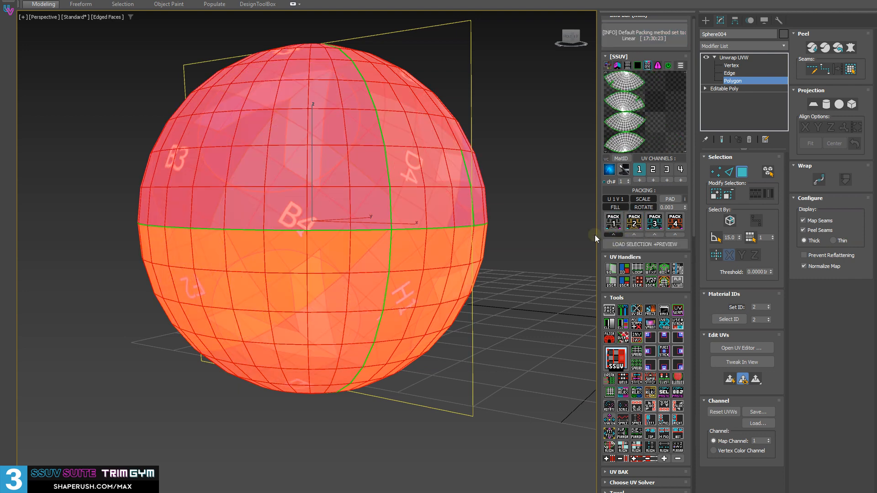
click(636, 364)
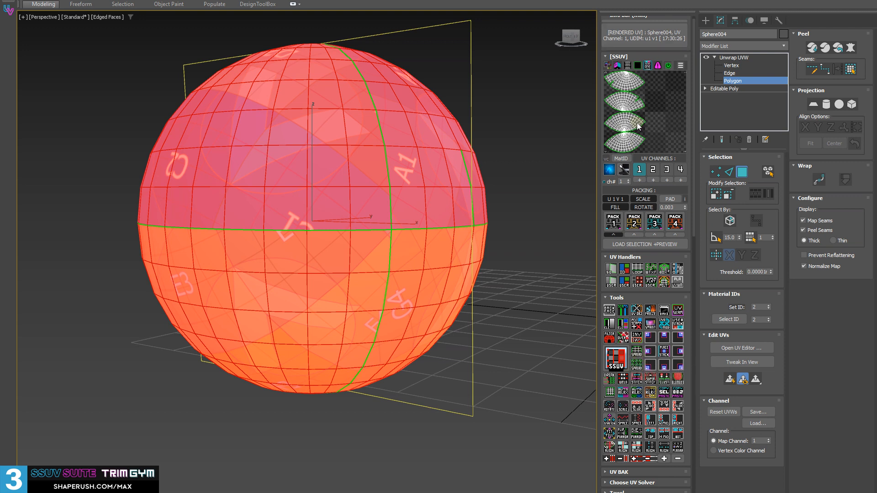
Set the default packing method to Recursive and rerun UV Solve All | Spread, Pack on all islands
click(656, 234)
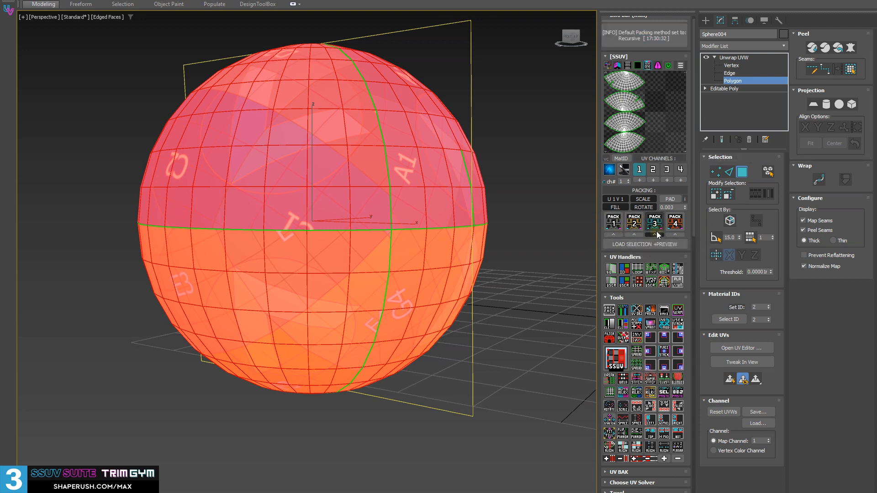
alt+middle_drag(264, 207, 332, 212)
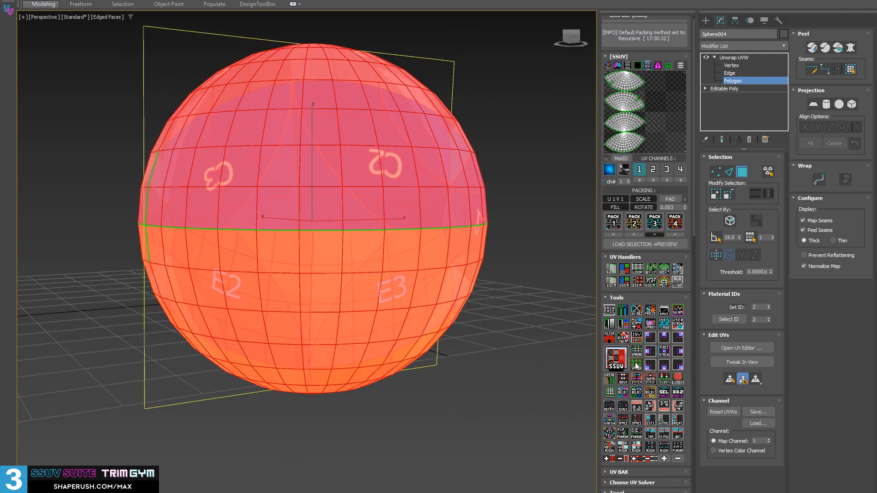
click(636, 365)
alt+middle_drag(226, 224, 232, 231)
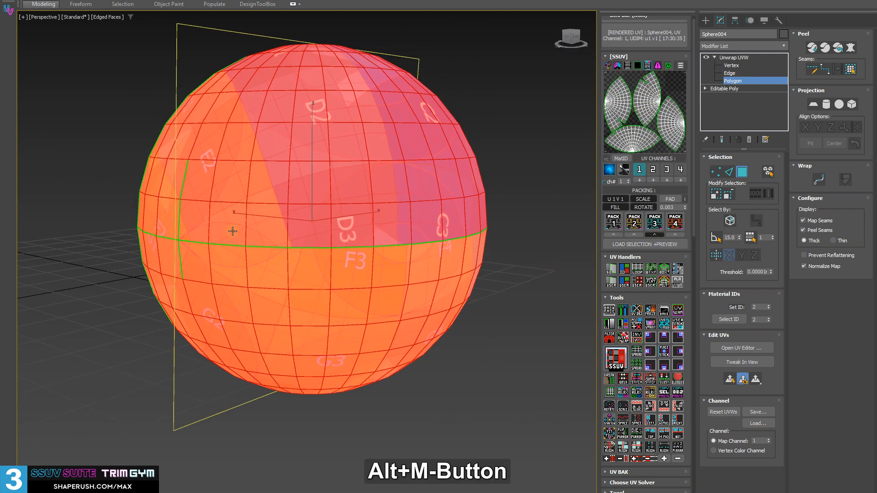
Merge all polygons into a single UV island with SSUV, then select the equator and two vertical edge loops that cross at the poles
click(617, 359)
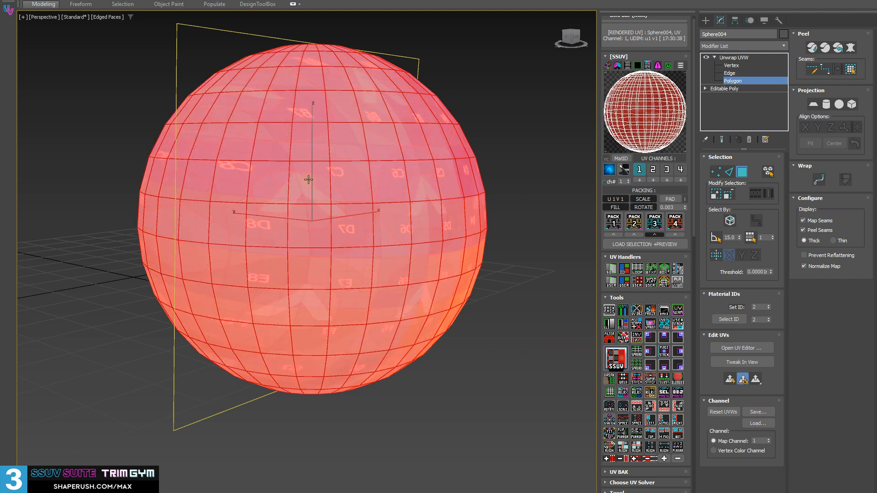
alt+middle_drag(55, 289, 152, 258)
key(2)
alt+middle_drag(358, 274, 311, 269)
double_click(326, 207)
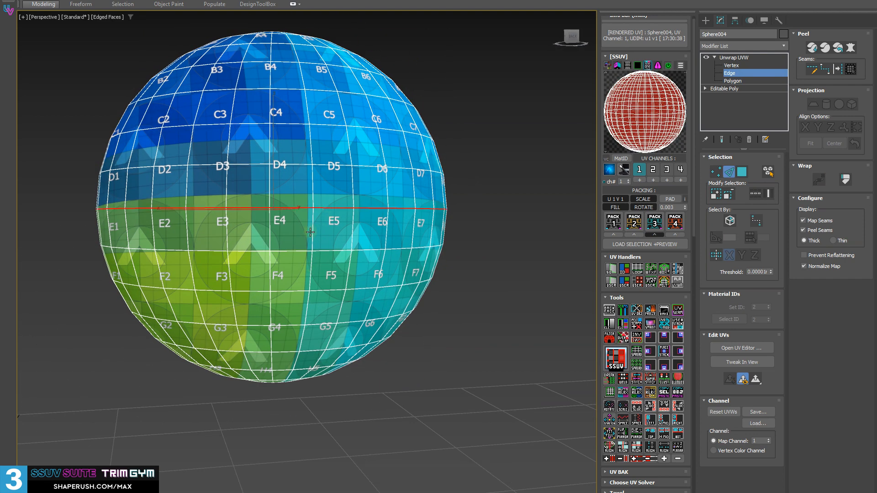
ctrl+double_click(310, 231)
alt+middle_drag(309, 231, 409, 153)
ctrl+double_click(341, 233)
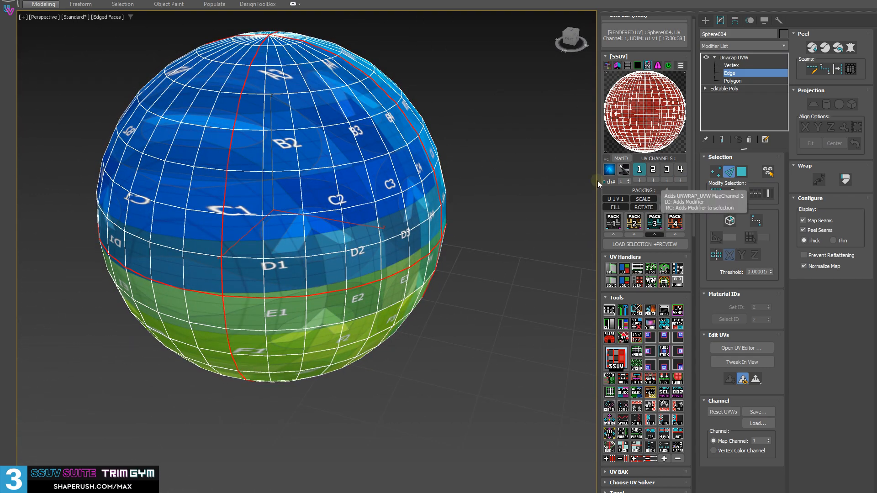
Turn off the checker texture and edged faces, and cut the three selected edge loops as UV seams with SSUV
click(608, 169)
mouse_move(231, 222)
alt+middle_down()
mouse_move(235, 211)
mouse_move(258, 213)
mouse_move(229, 231)
mouse_move(333, 248)
mouse_move(409, 239)
mouse_move(434, 251)
alt+middle_up()
key(F4)
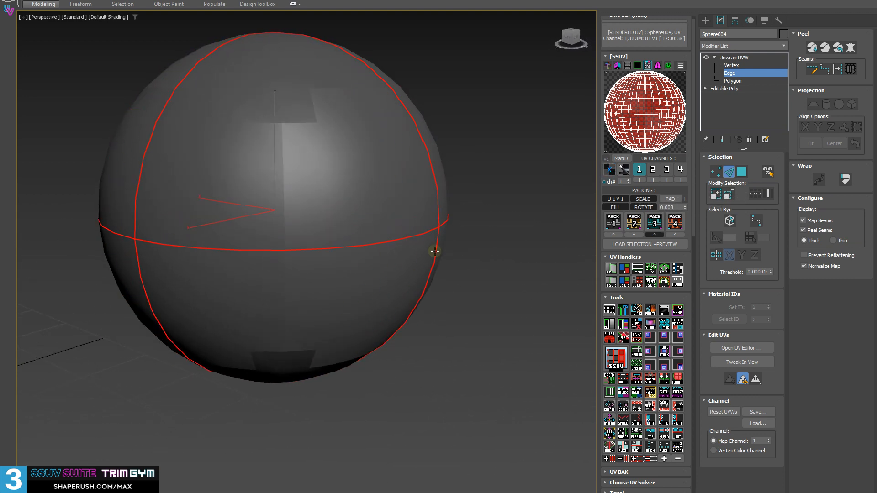
click(615, 364)
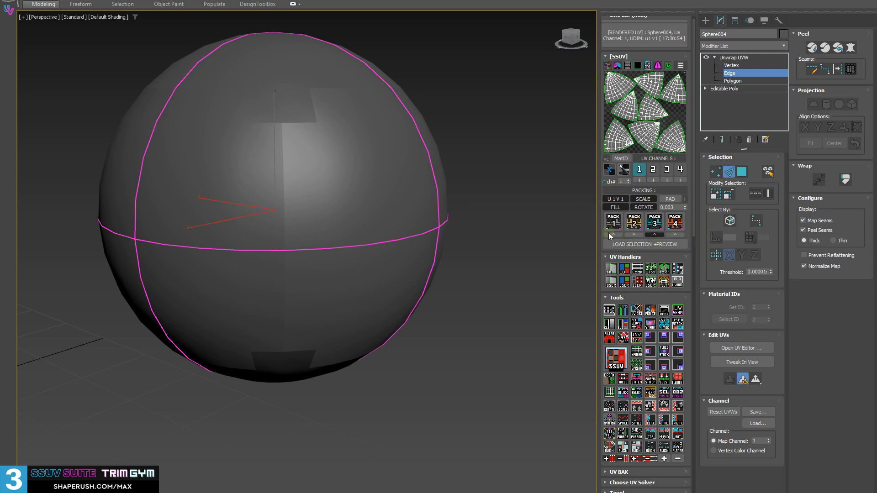
alt+middle_drag(141, 195, 211, 209)
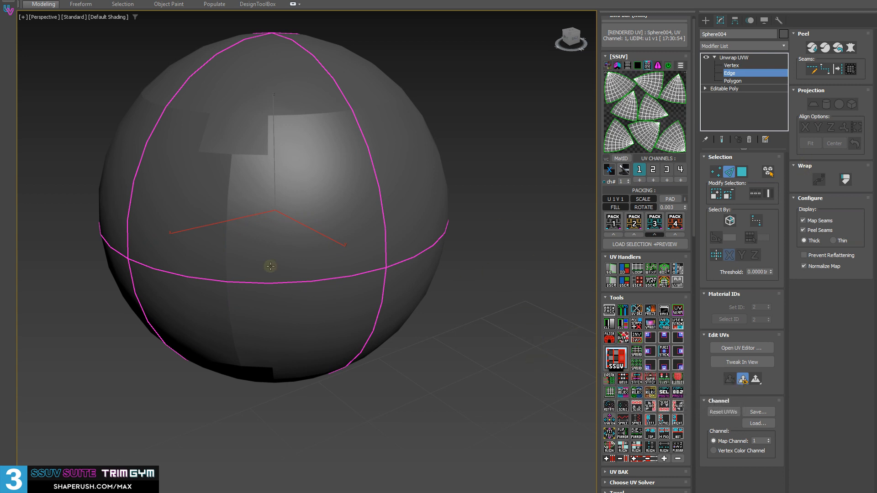
Return to polygon selection, merge all the octant islands into one with SSUV, and show edged faces again
alt+middle_drag(271, 267, 328, 303)
key(3)
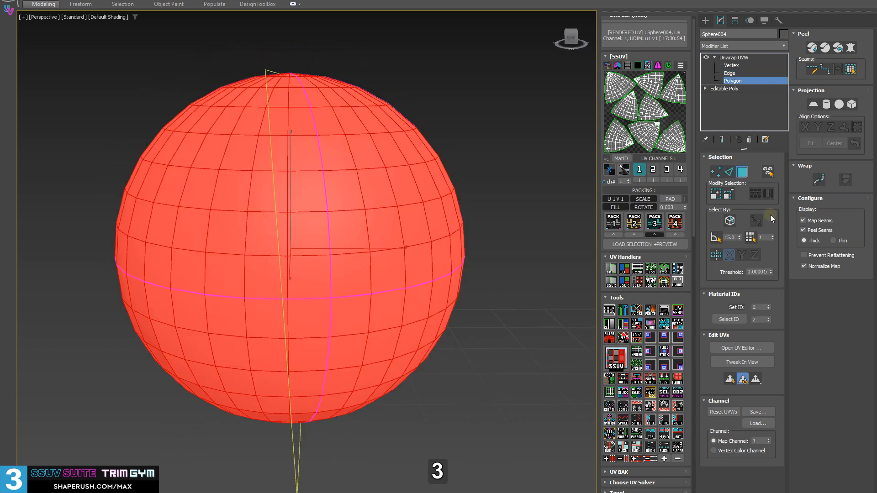
click(616, 358)
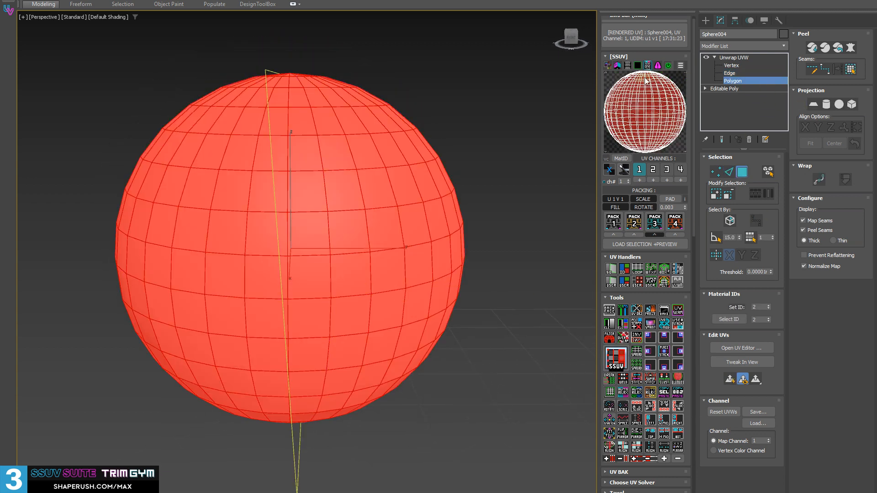
middle_drag(279, 137, 389, 188)
key(F4)
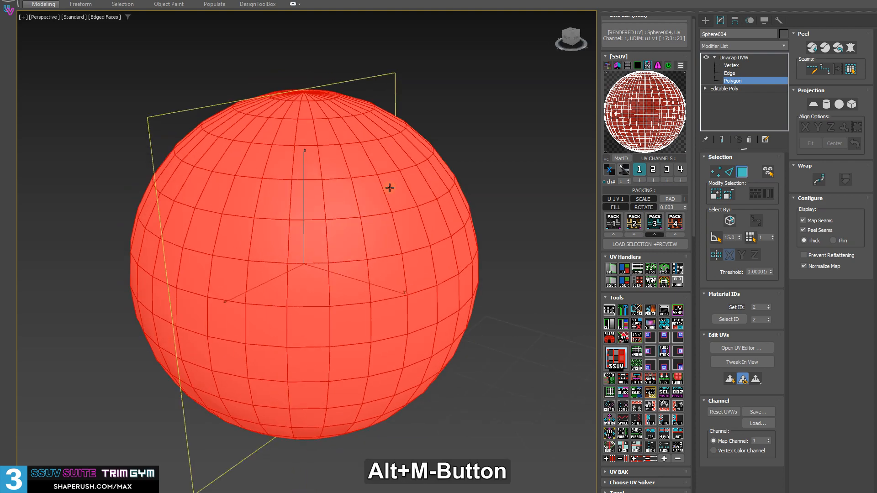
Clear the polygon selection, switch to vertex selection, and select a block of vertices on the sphere's upper half
click(526, 134)
alt+middle_drag(461, 176, 471, 170)
key(1)
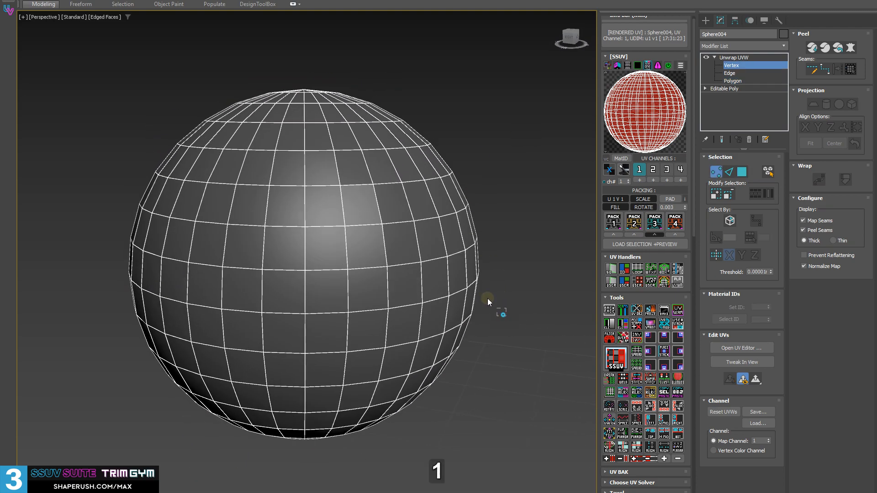
alt+middle_drag(490, 249, 404, 283)
scroll(404, 283, up, 5)
scroll(393, 249, down, 5)
alt+middle_drag(393, 249, 406, 250)
drag(393, 279, 306, 181)
Limit the vertex selection to three neighbouring vertices stacked in one vertical column of the sphere's upper half
middle_drag(354, 193, 409, 226)
alt+middle_drag(409, 226, 297, 171)
scroll(289, 232, up, 3)
alt+middle_drag(289, 232, 317, 193)
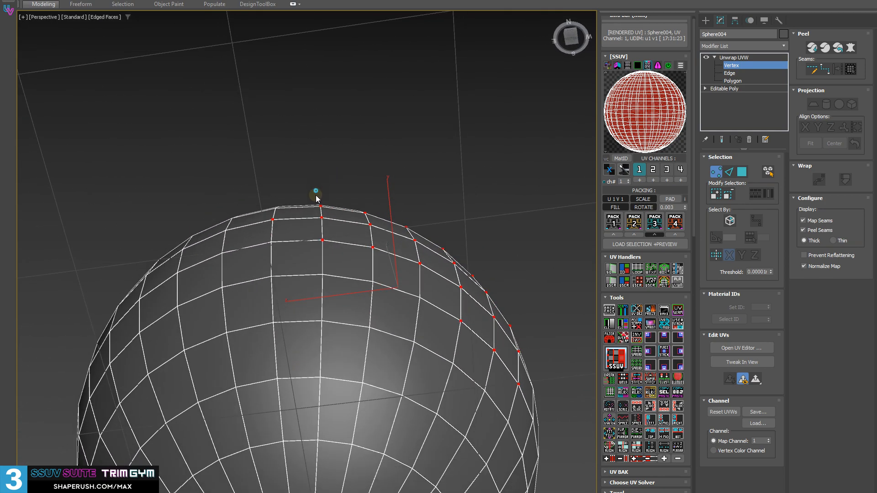
drag(315, 189, 328, 213)
alt+middle_drag(330, 206, 334, 251)
scroll(350, 221, up, 3)
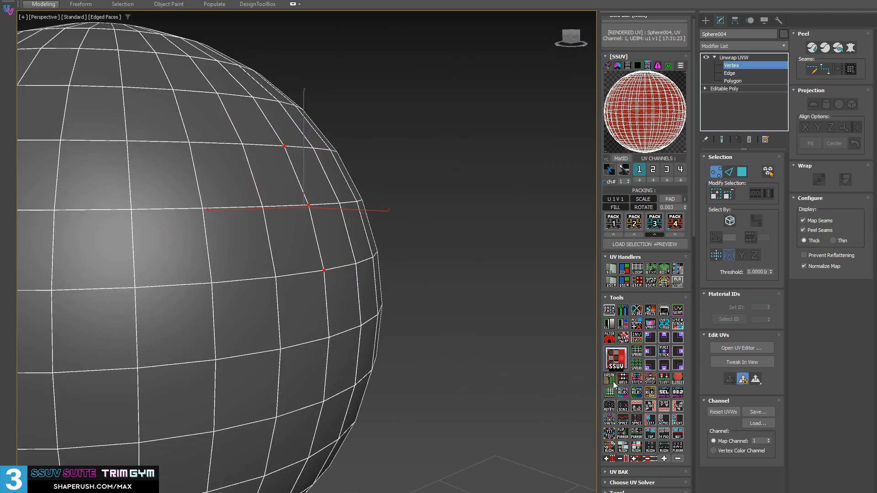
Split the edges around the three selected vertices into seams with SSUV, then run SSUV again to unfold the island
click(614, 357)
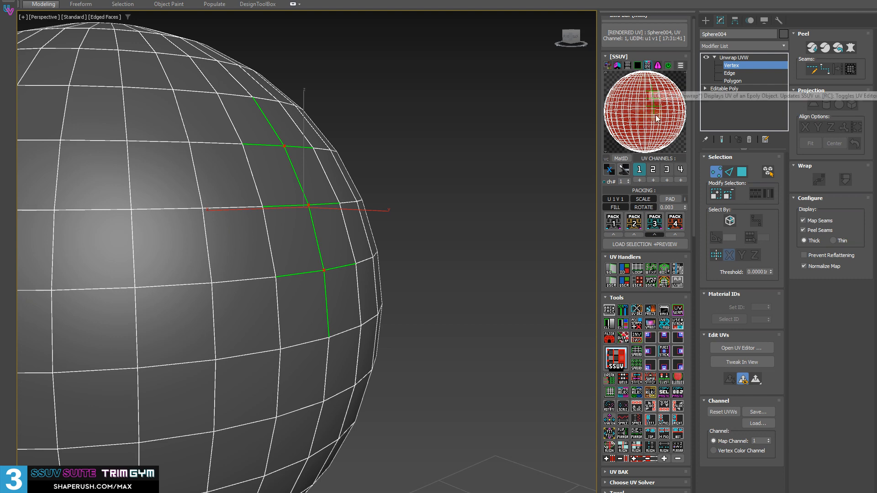
alt+middle_drag(318, 168, 299, 145)
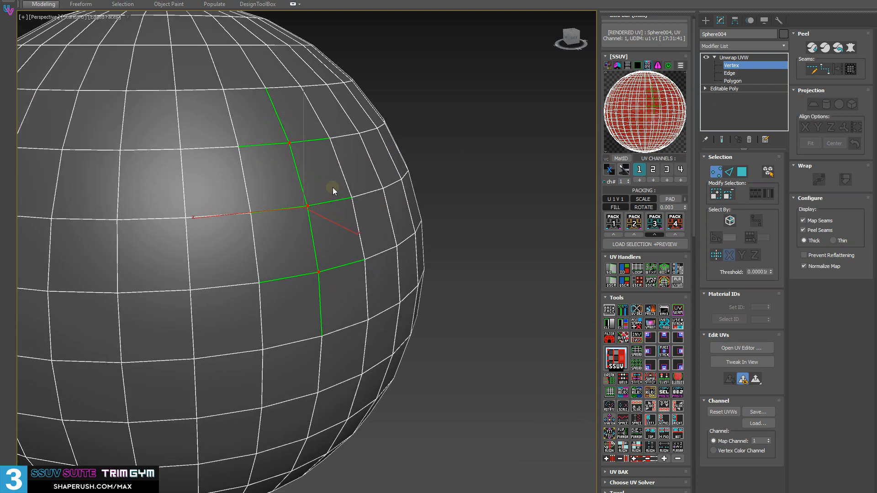
alt+middle_drag(352, 90, 264, 235)
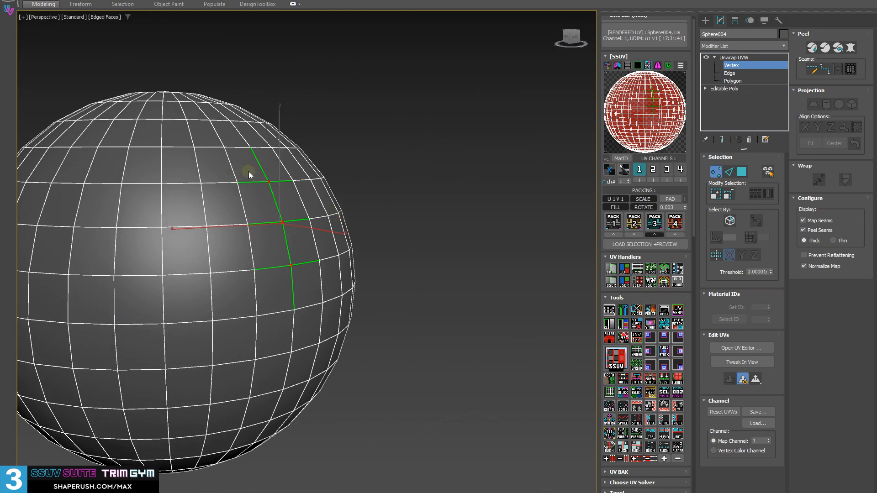
click(608, 358)
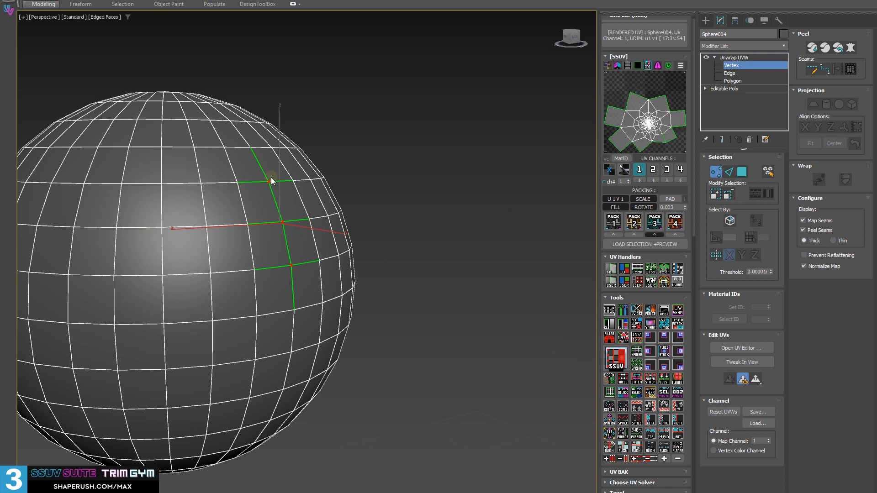
Switch to polygon selection, select the sphere's upper half, and split it from the lower half into its own island with SSUV
middle_drag(251, 237, 270, 247)
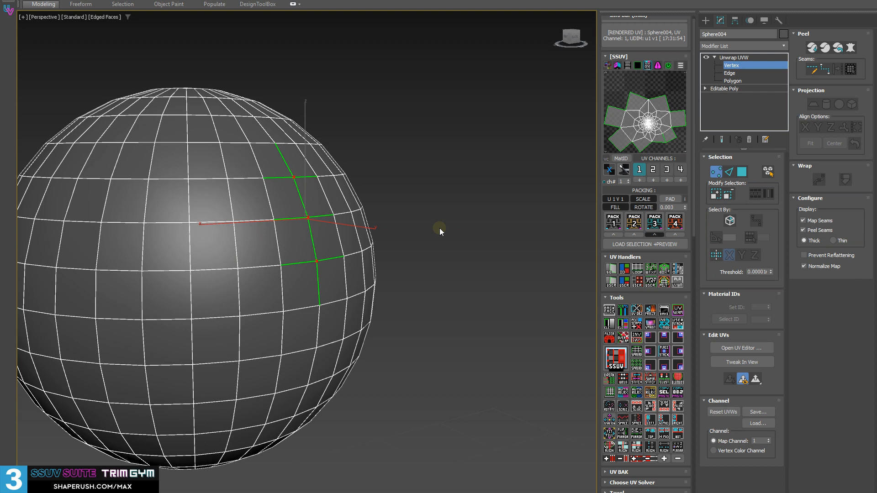
middle_drag(313, 202, 358, 176)
key(1)
key(1)
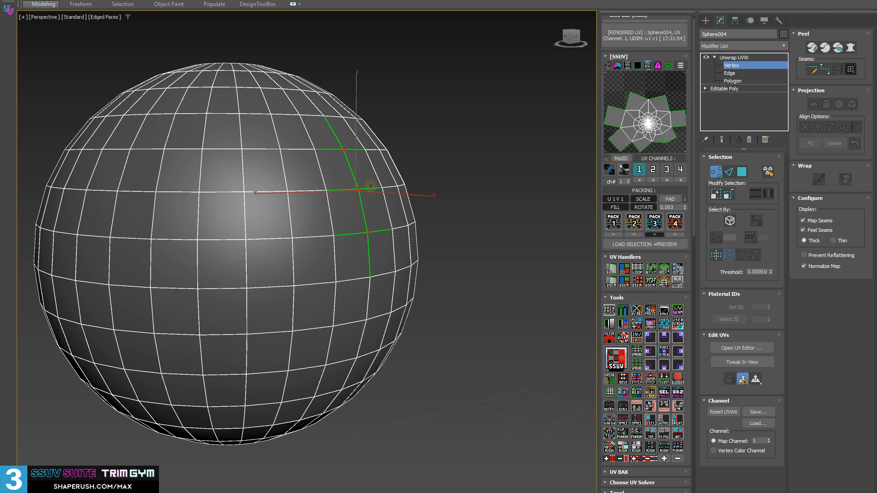
key(2)
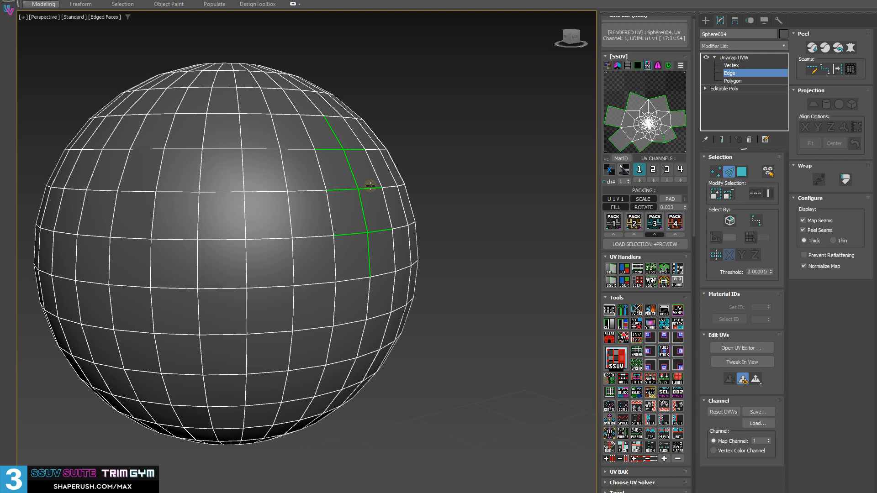
key(3)
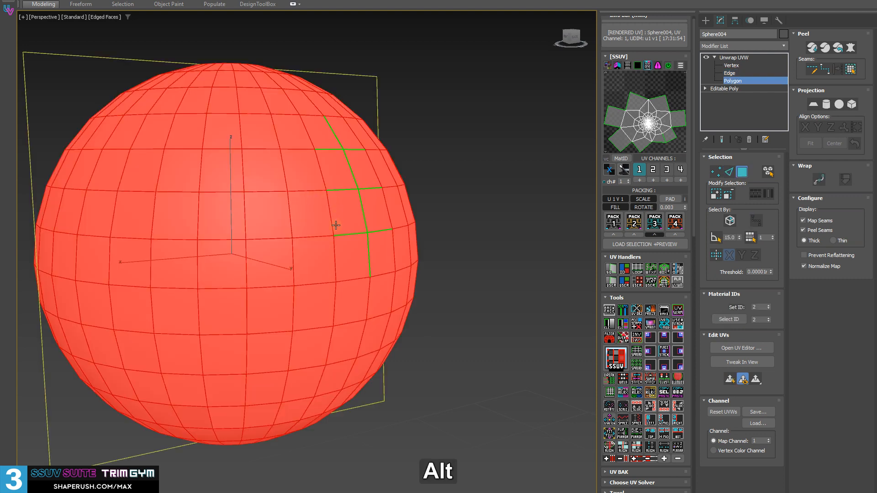
alt+middle_drag(336, 225, 317, 232)
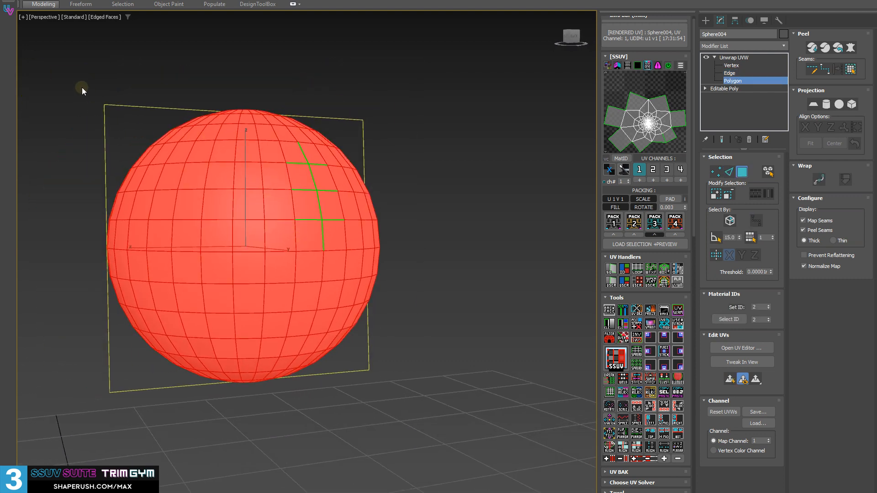
drag(84, 93, 457, 238)
alt+middle_drag(109, 213, 481, 240)
click(616, 360)
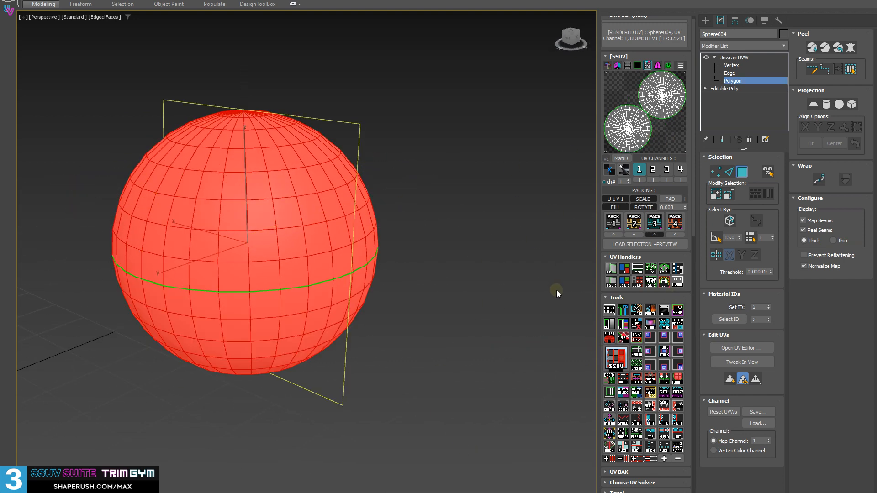
Select one vertical edge loop across both hemispheres, cut it as a seam with SSUV, and return to polygon selection
alt+middle_drag(556, 289, 550, 459)
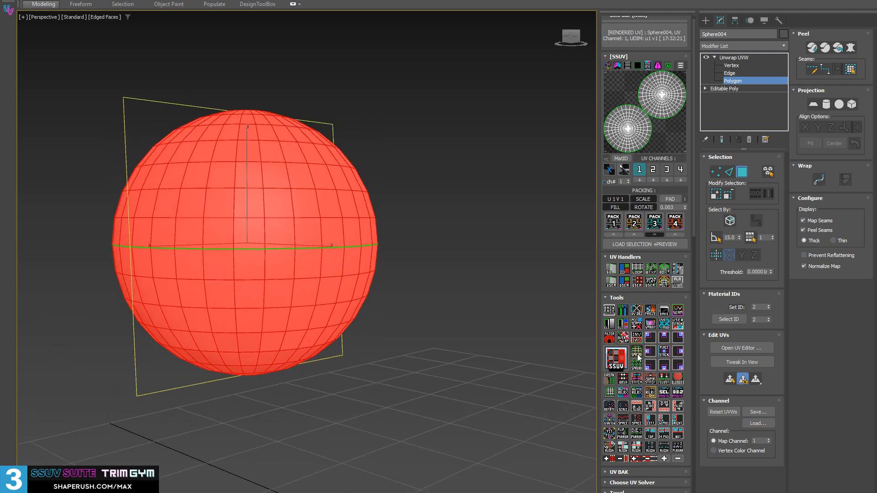
alt+middle_drag(501, 333, 417, 290)
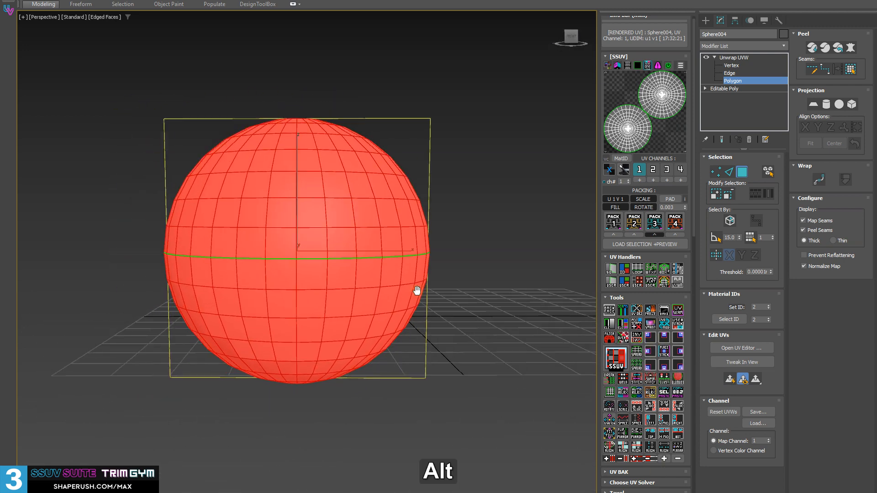
key(2)
ctrl+click(298, 247)
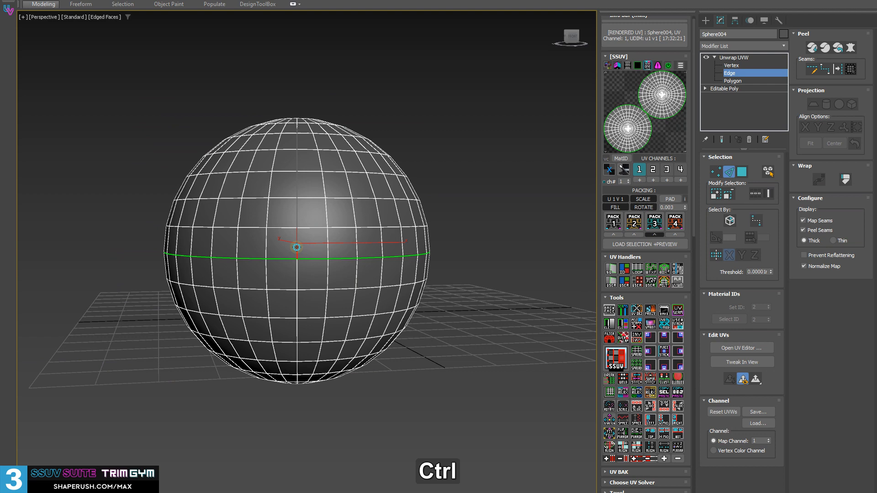
click(628, 393)
scroll(309, 186, up, 3)
alt+middle_drag(287, 168, 292, 173)
middle_drag(305, 237, 281, 201)
key(3)
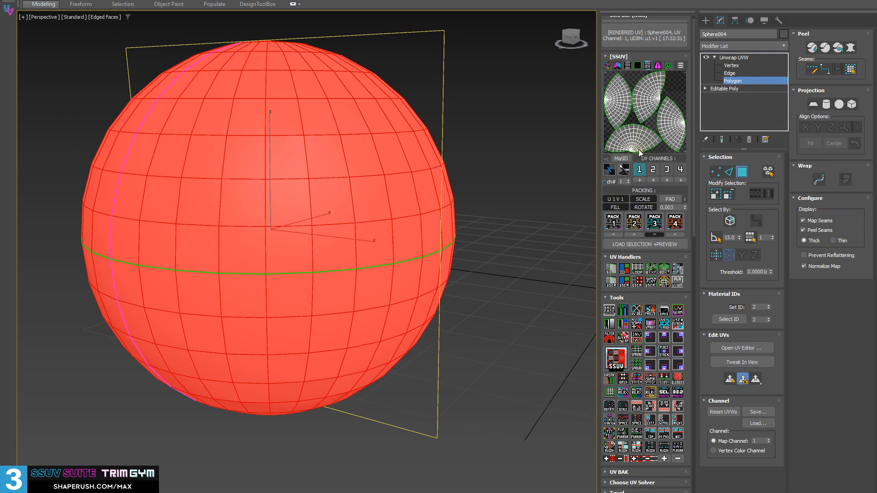
alt+middle_drag(181, 253, 306, 256)
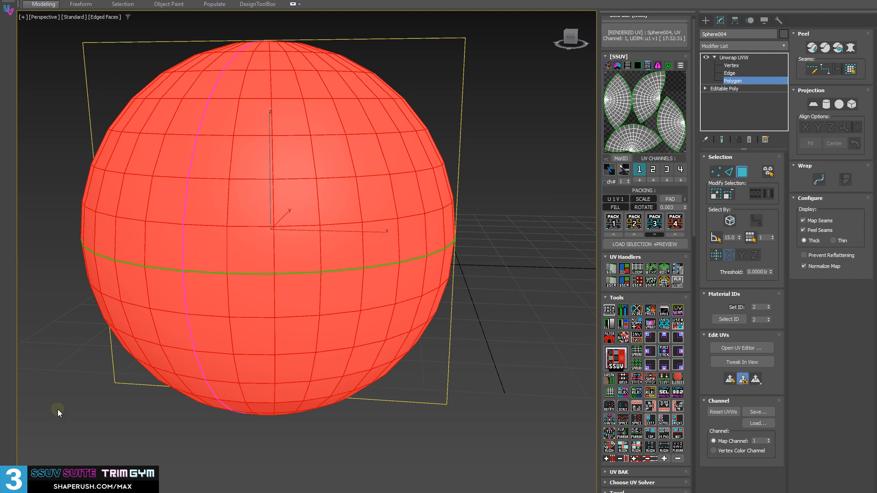
alt+middle_drag(58, 410, 338, 223)
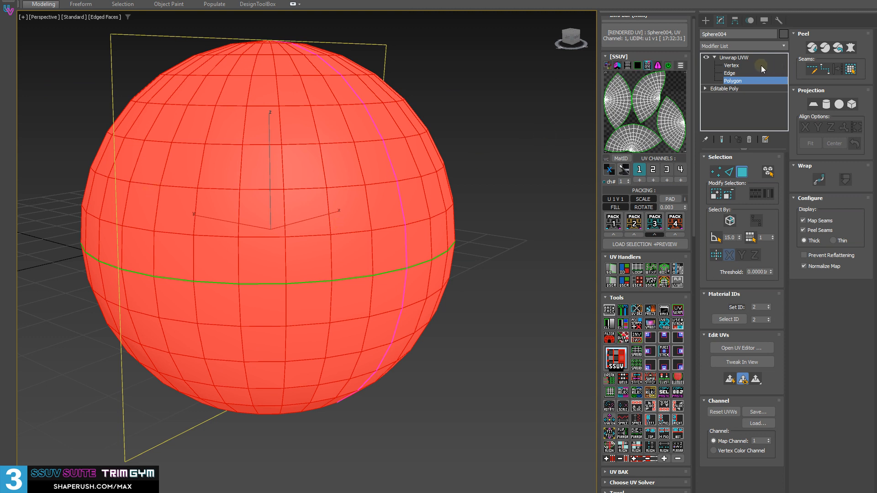
alt+middle_drag(313, 257, 247, 264)
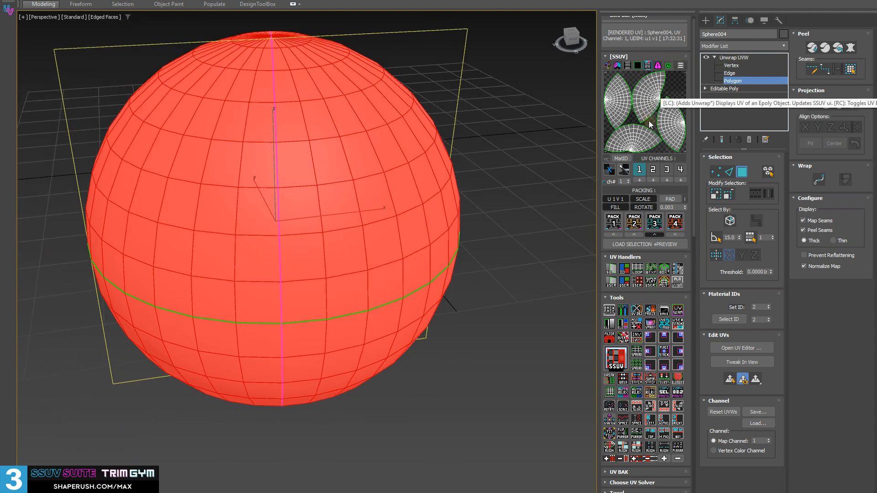
Select all the sphere's polygons, repack the UV islands with Pack 3, and return to the Unwrap UVW modifier's base level
key(shift+d)
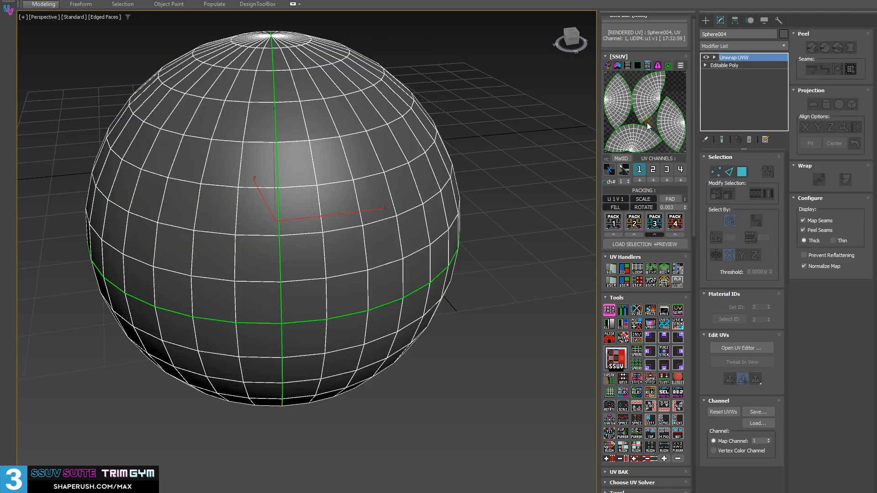
key(3)
key(ctrl+a)
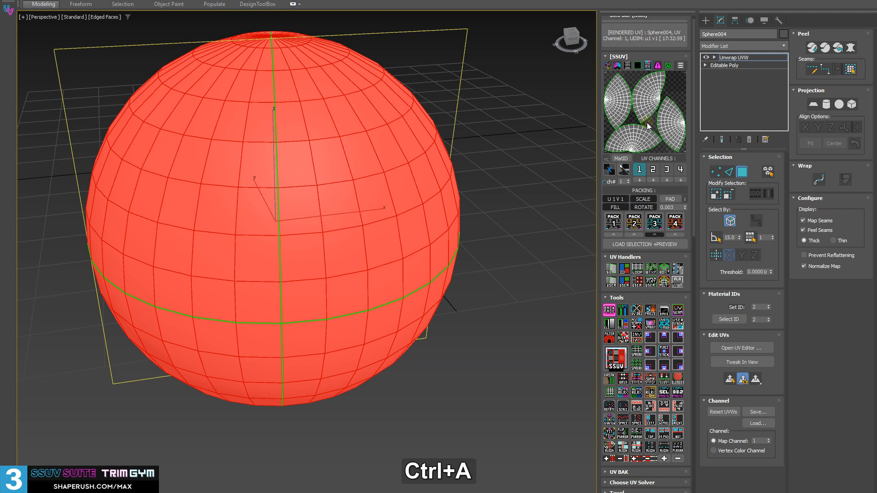
click(655, 222)
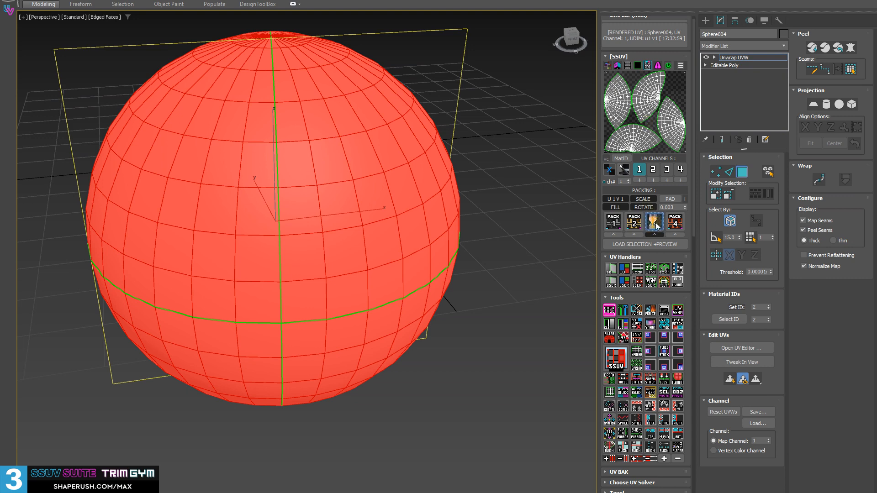
click(636, 365)
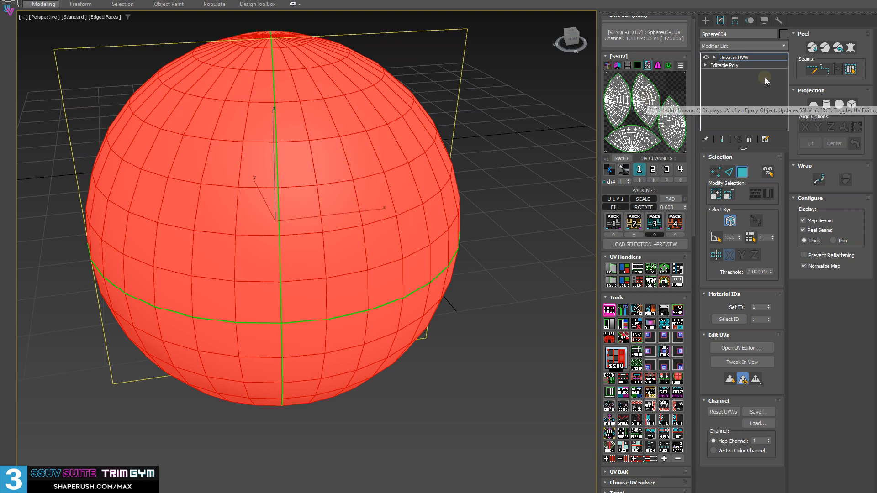
click(734, 57)
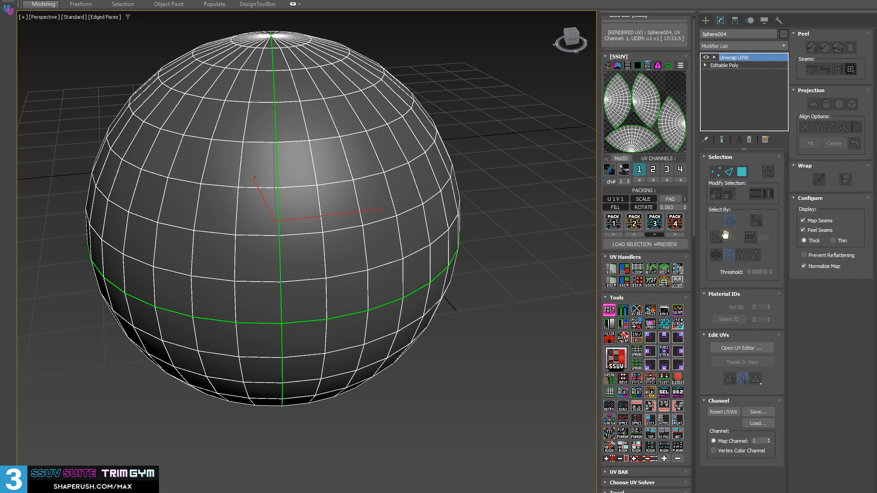
Open the UV solver options and bring the Solver Fix 1 tool into view
click(665, 482)
scroll(658, 278, down, 5)
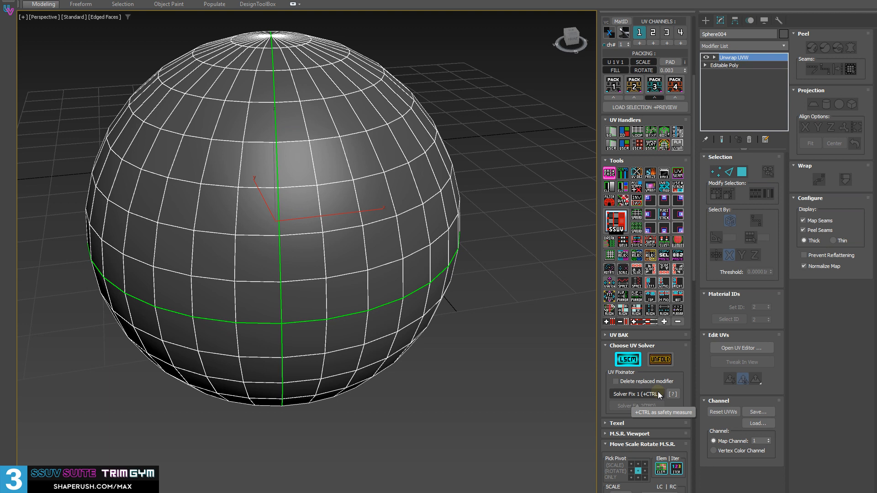
ctrl+click(658, 393)
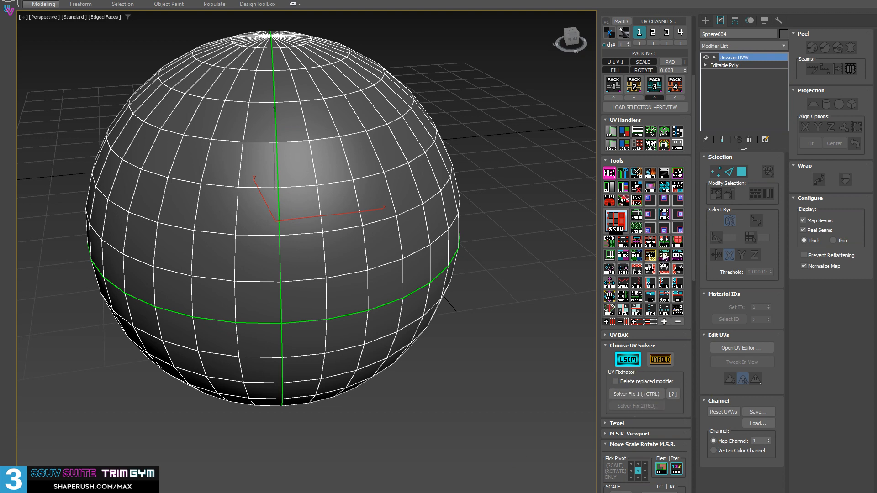
Add separate Unwrap UVW modifiers to the sphere for UV channels 2, 3 and 4
scroll(663, 254, up, 3)
click(654, 111)
click(668, 112)
click(683, 112)
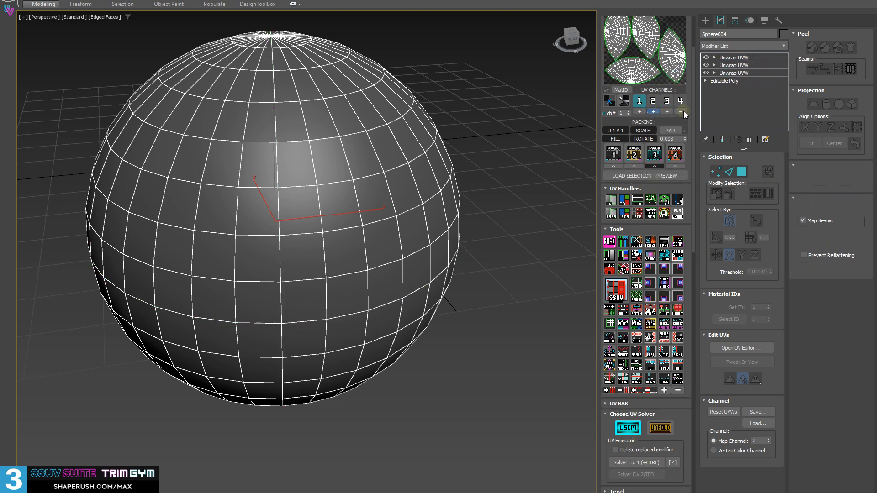
In the channel 2 unwrap, remap all polygons into a rectangular grid with two small caps, then return to the modifier's base level
click(744, 74)
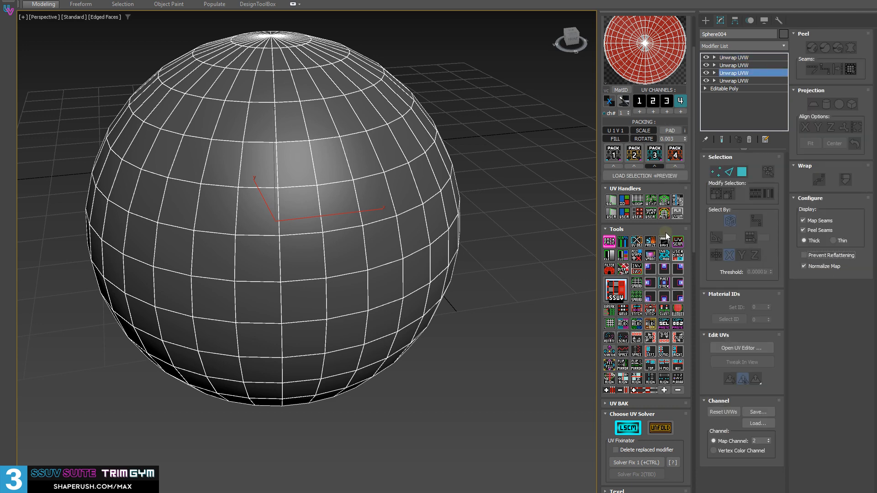
key(3)
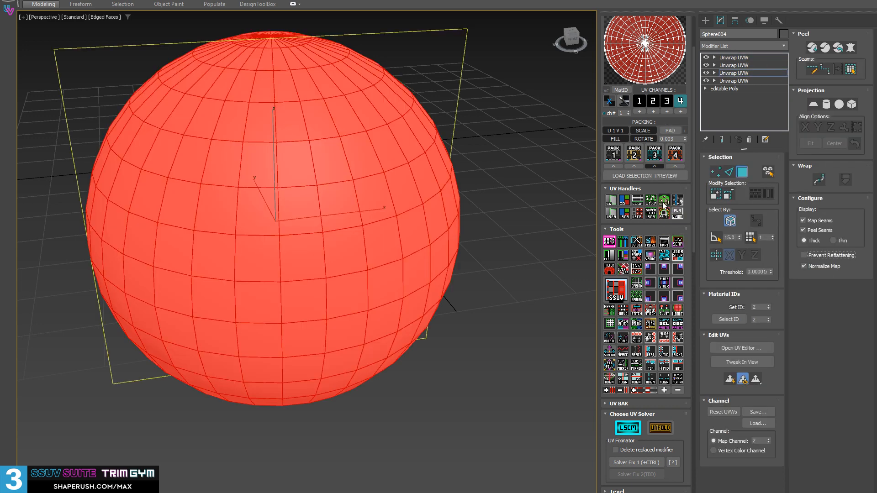
click(664, 203)
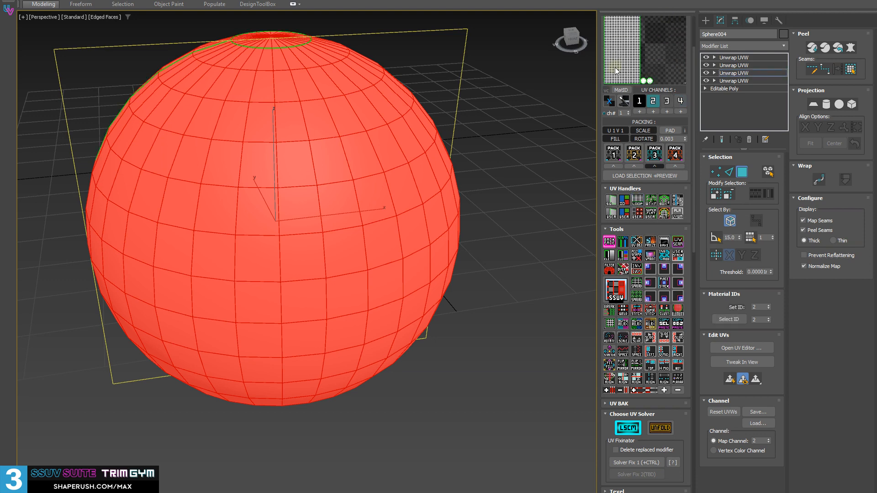
click(752, 73)
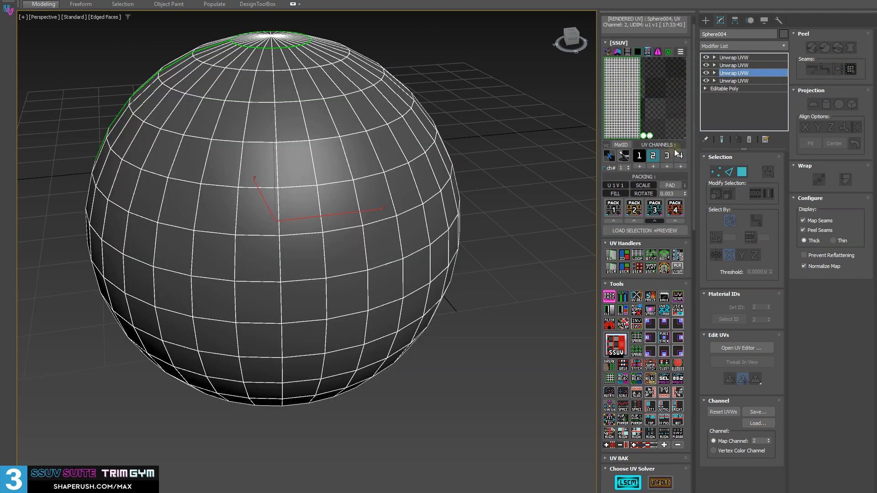
Open the help for Solver Fix 1, read its before-and-after examples and directions, and close it
scroll(631, 399, down, 3)
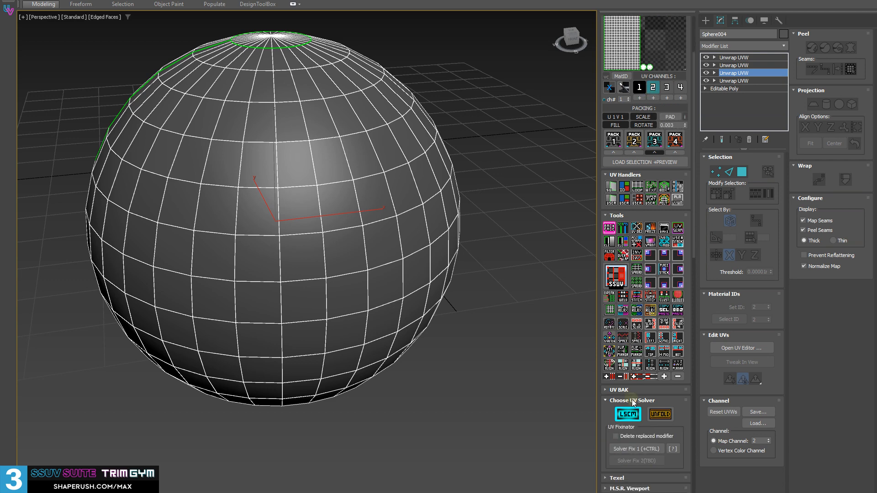
scroll(631, 399, down, 2)
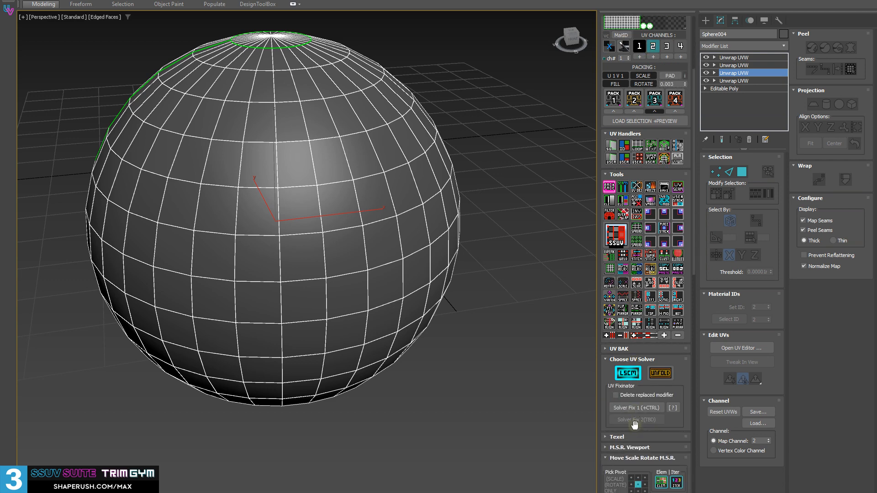
click(672, 408)
drag(404, 110, 465, 111)
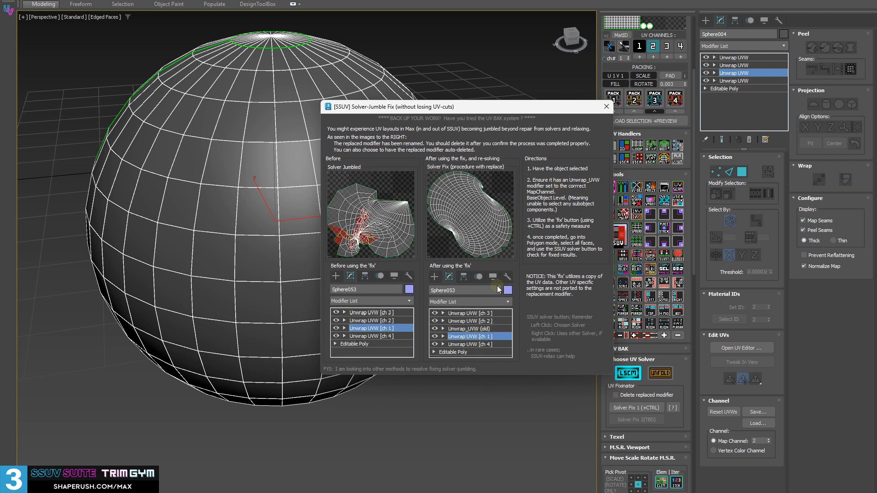
click(606, 107)
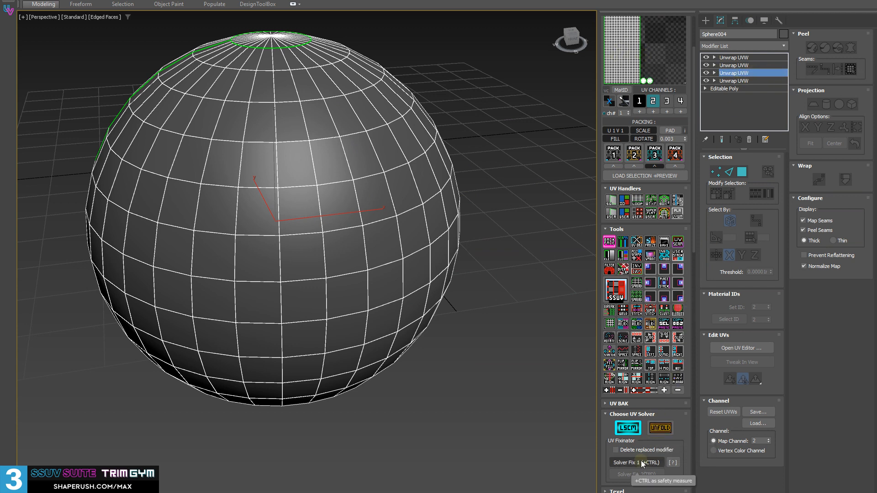
Run Solver Fix 1 on the channel 2 unwrap while keeping the replaced modifier, and check the old modifier's UV layout
key(ctrl)
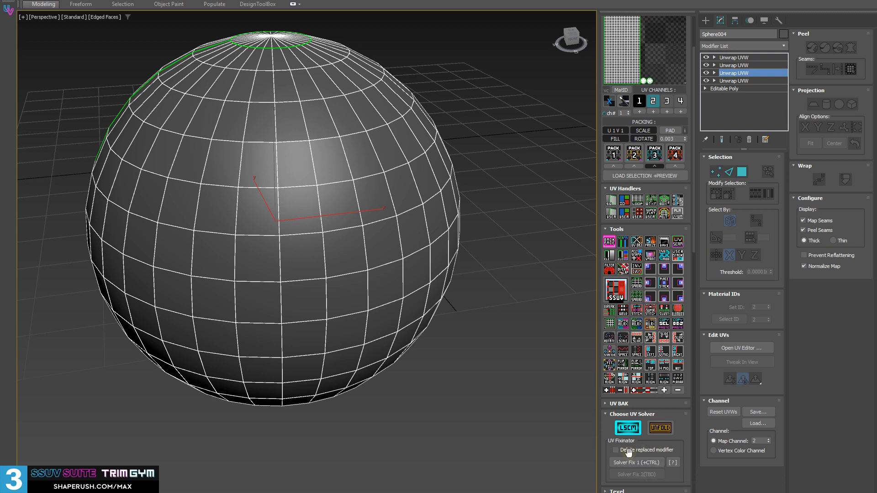
ctrl+click(645, 462)
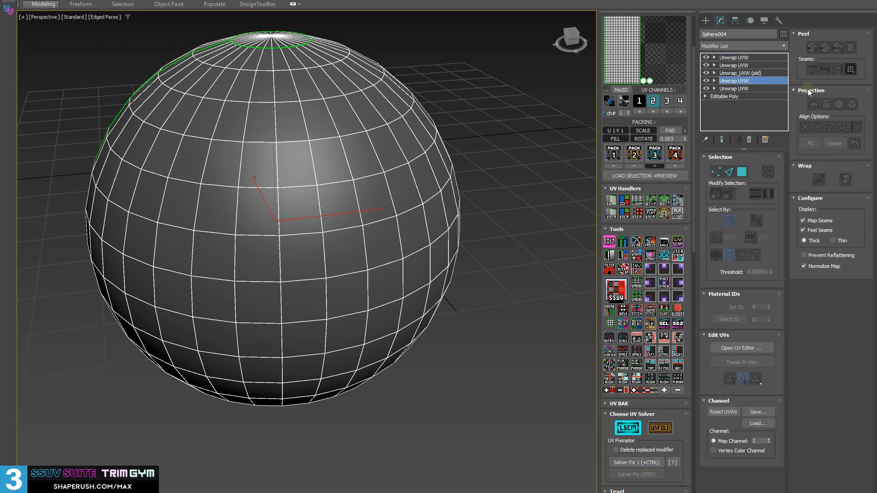
click(655, 102)
click(638, 73)
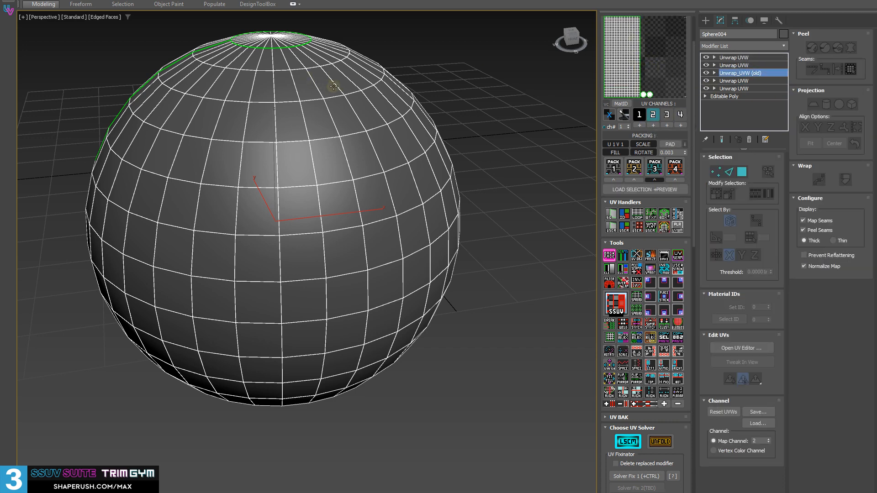
alt+middle_drag(334, 87, 329, 125)
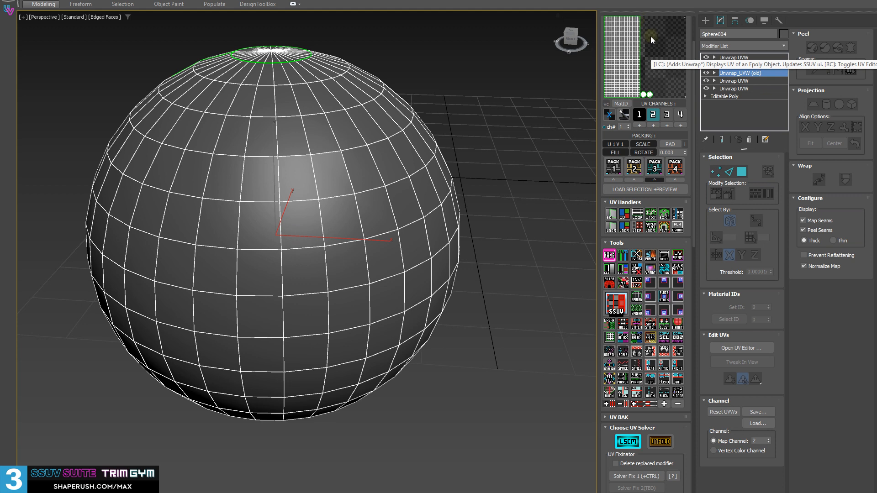
Delete the Unwrap_UVW (old) modifier from the stack and select the replacement channel 2 unwrap
scroll(635, 451, down, 2)
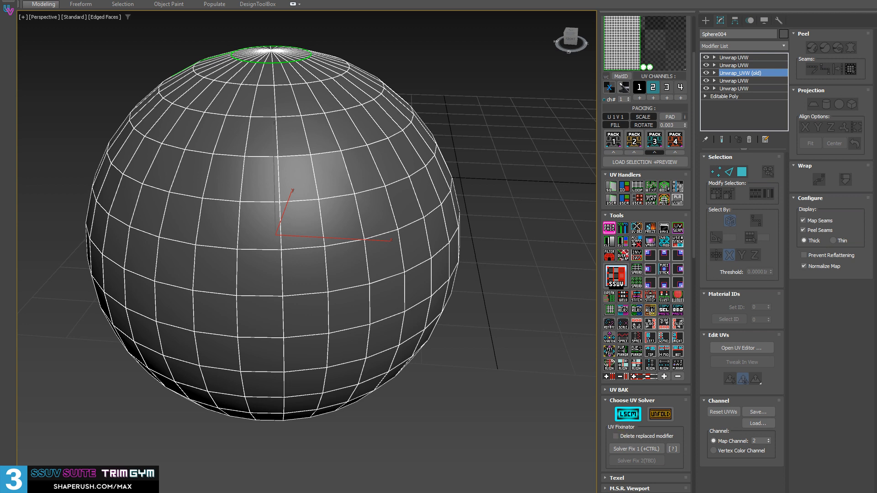
scroll(621, 437, down, 1)
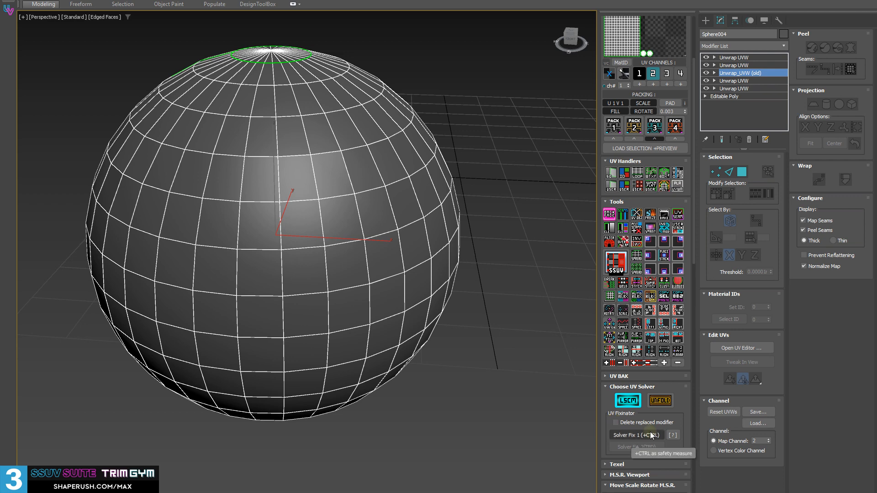
right_click(756, 71)
click(741, 84)
click(747, 74)
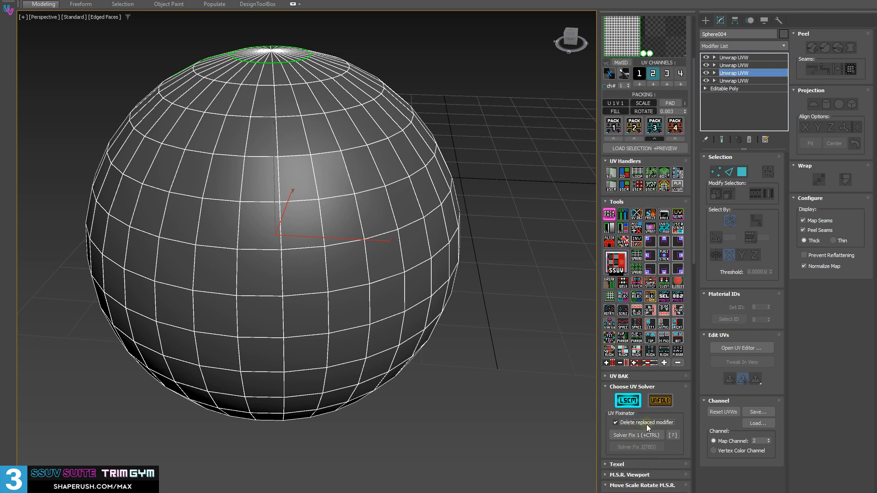
Enable automatic deletion of the replaced modifier, run Solver Fix 1 again on the channel 2 unwrap, and refresh the UV preview
click(633, 423)
ctrl+click(647, 436)
click(652, 74)
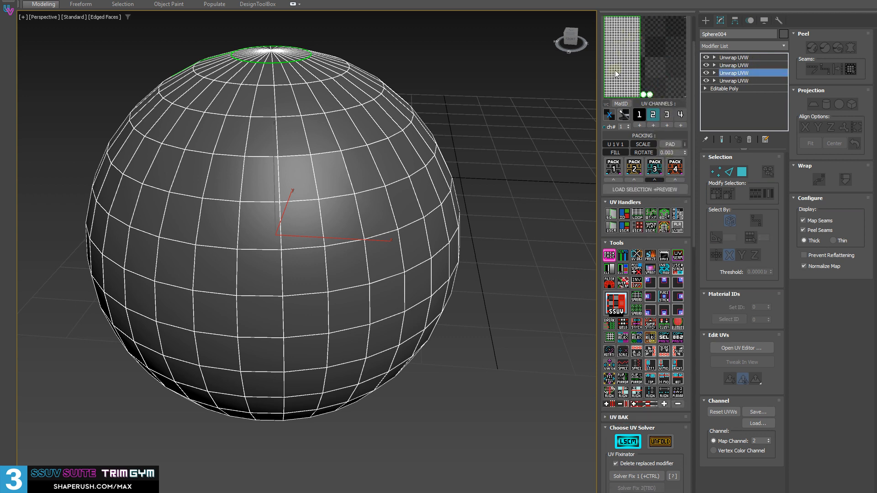
scroll(646, 59, up, 4)
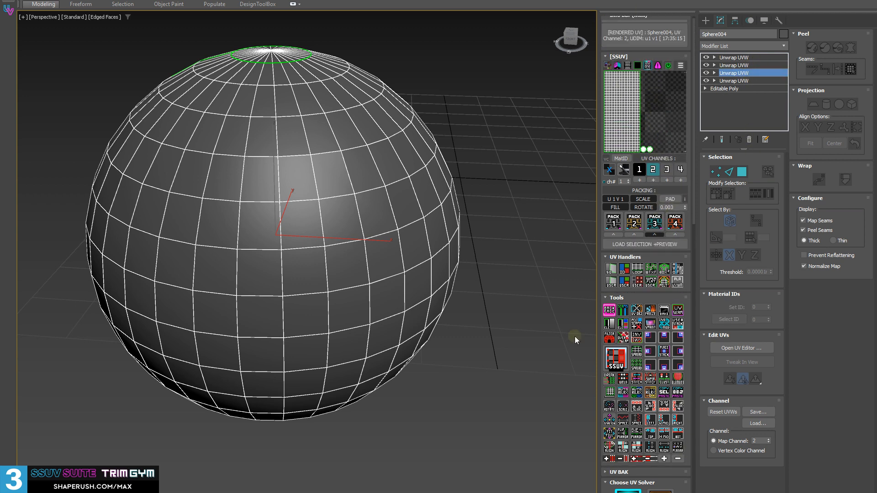
Deselect and reselect the sphere, then collapse its four Unwrap UVW modifiers into the Editable Poly
click(471, 350)
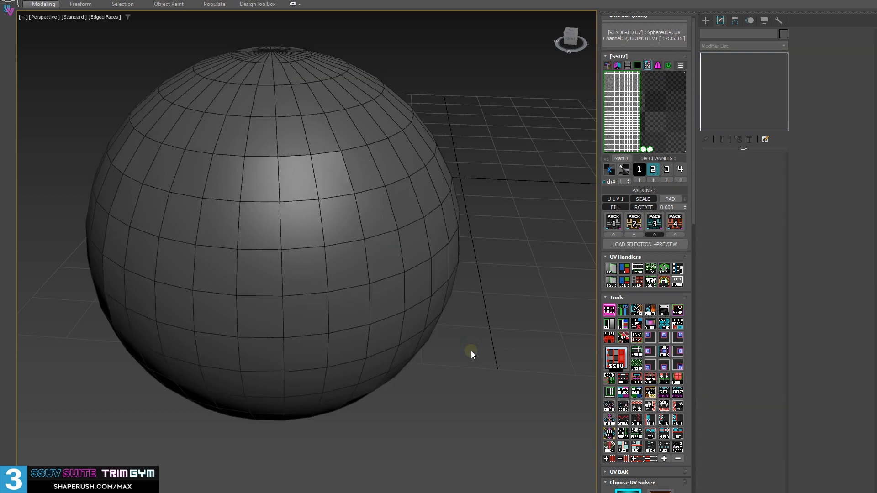
scroll(470, 351, down, 5)
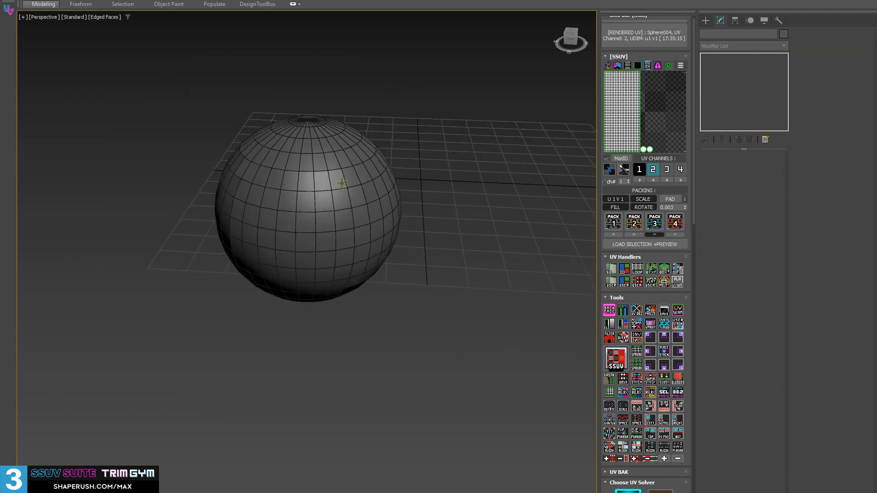
click(342, 182)
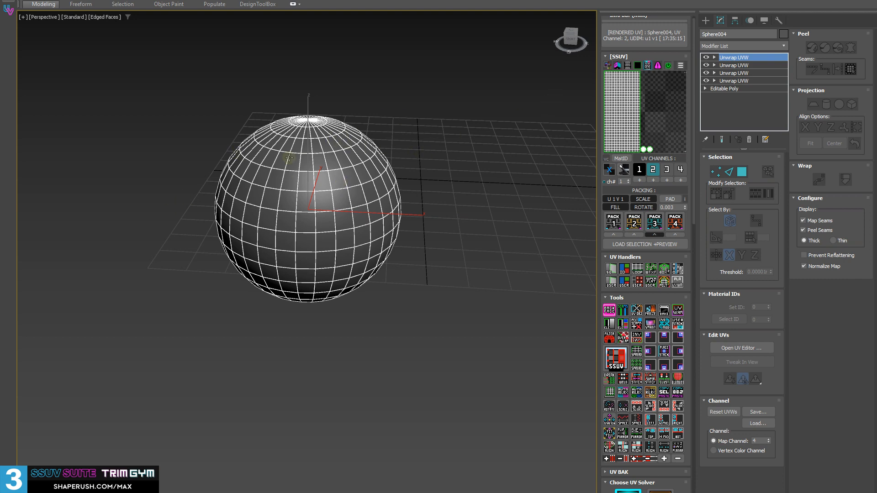
middle_drag(289, 158, 409, 166)
key(shift+d)
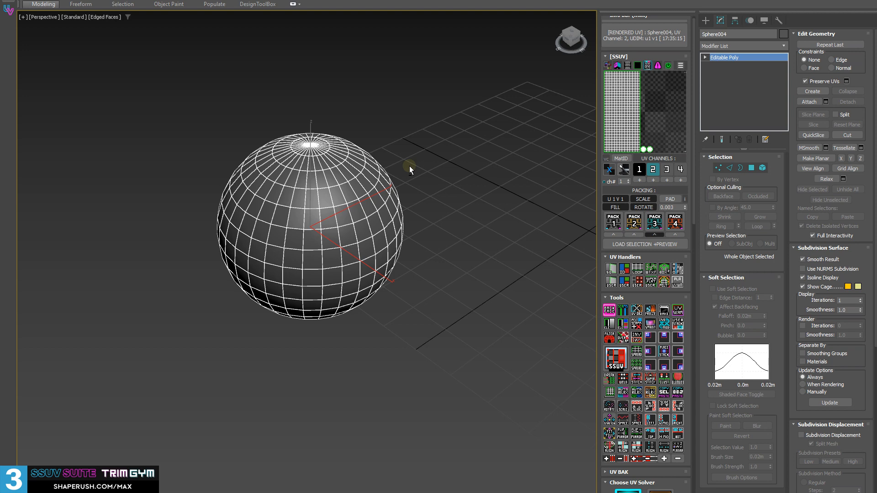
Close the UV solver options and bring the main SSUV tools back into view
middle_drag(425, 193, 625, 299)
alt+middle_drag(525, 274, 644, 342)
scroll(644, 341, down, 5)
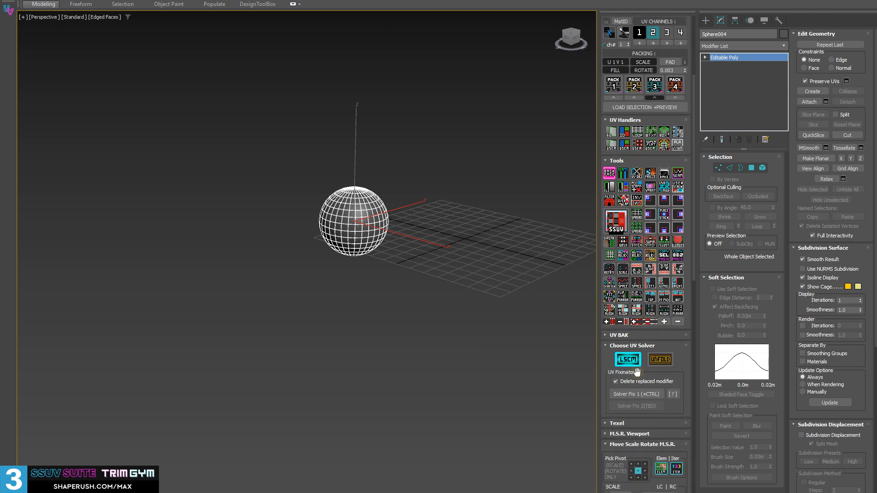
scroll(646, 346, down, 1)
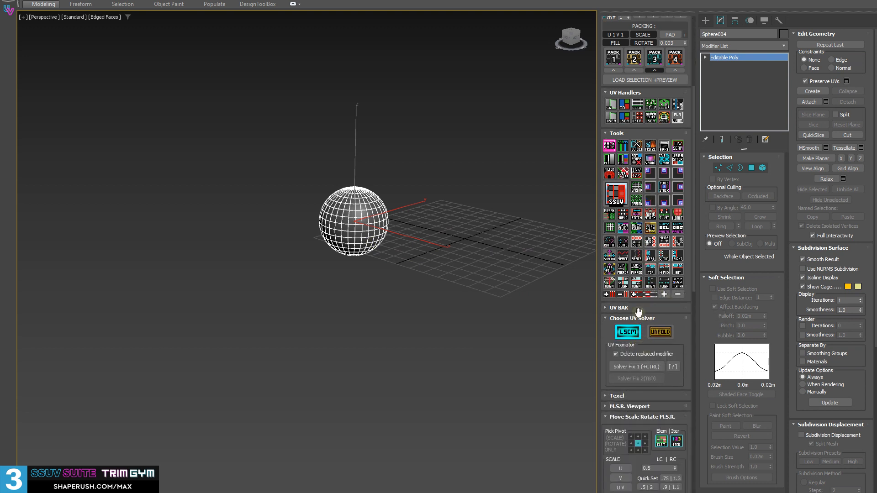
click(645, 318)
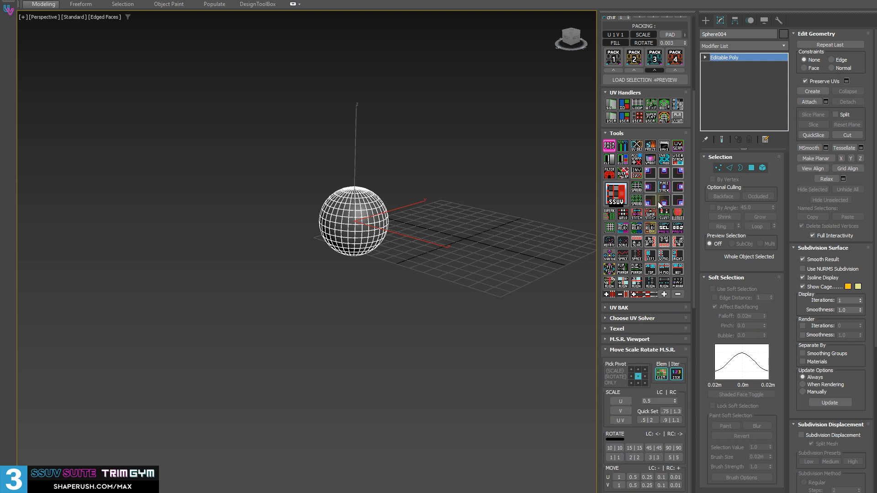
scroll(657, 202, up, 3)
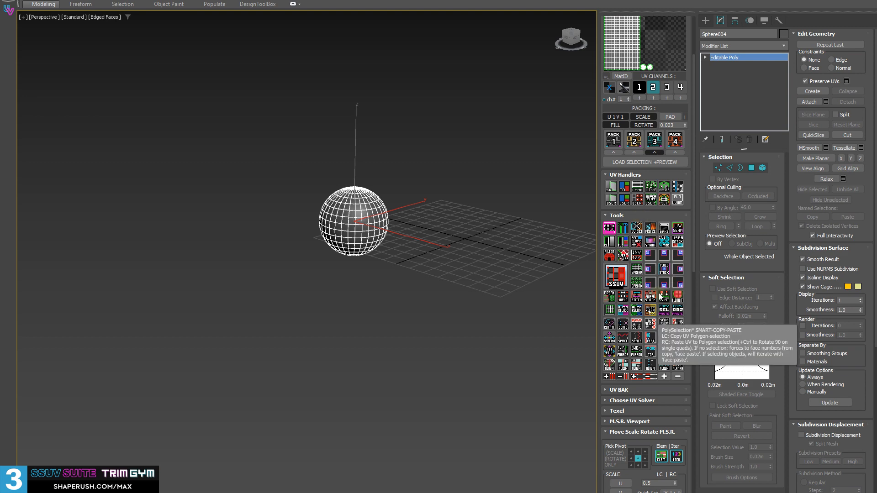
mouse_move(345, 249)
alt+middle_down()
mouse_move(359, 200)
mouse_move(333, 209)
mouse_move(336, 237)
alt+middle_up()
scroll(360, 200, up, 8)
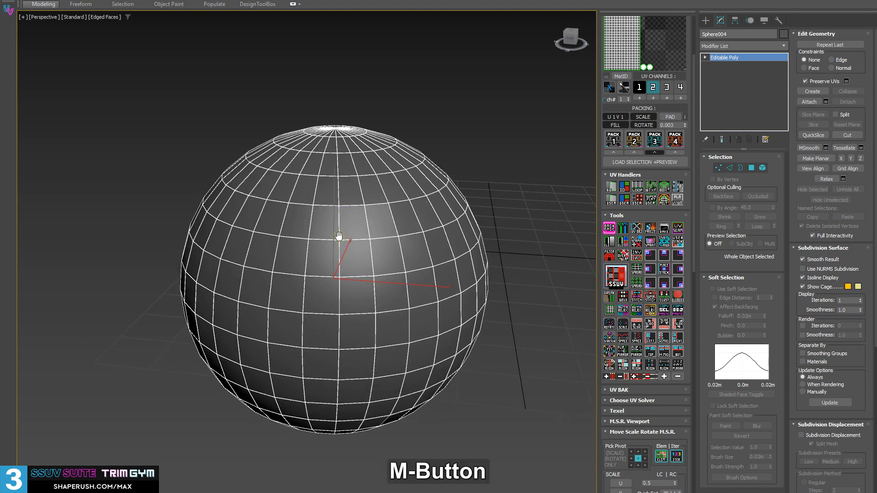
scroll(336, 237, down, 2)
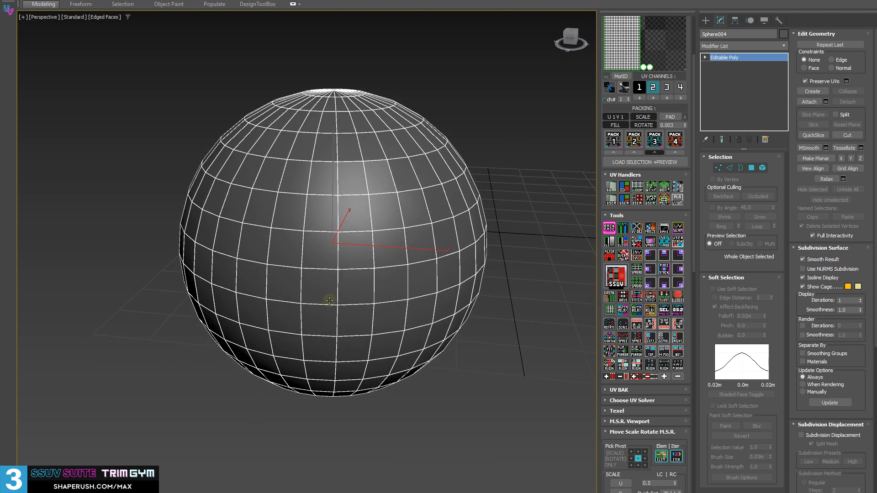
Load the sphere's UV channel 1 into a new Unwrap UVW modifier with a refreshed UV preview
middle_drag(329, 301, 319, 256)
key(3)
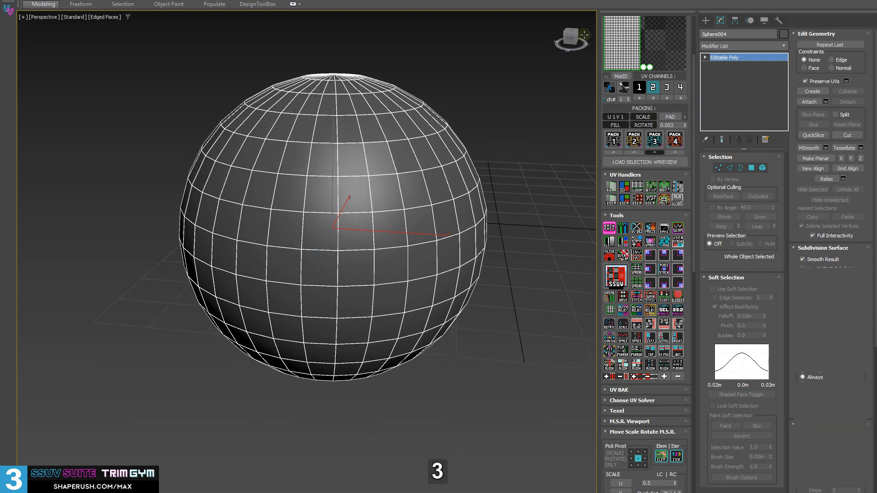
scroll(332, 163, up, 2)
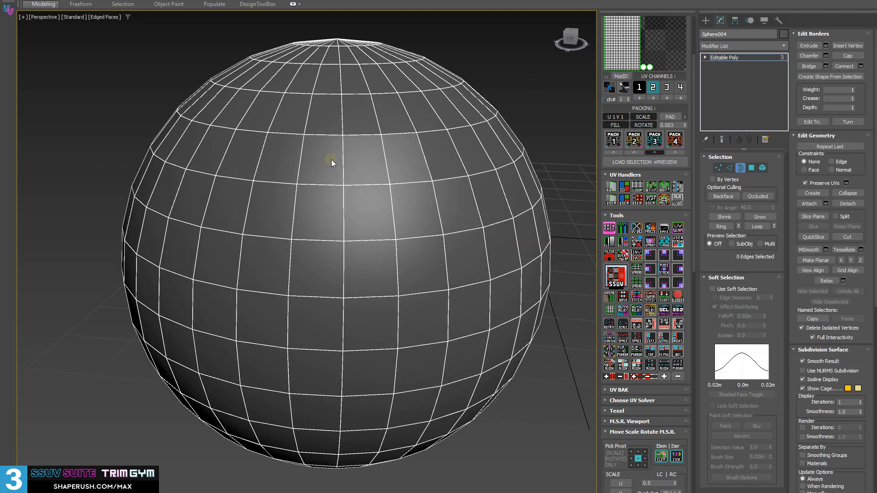
click(651, 45)
scroll(493, 140, down, 4)
alt+middle_drag(454, 139, 328, 169)
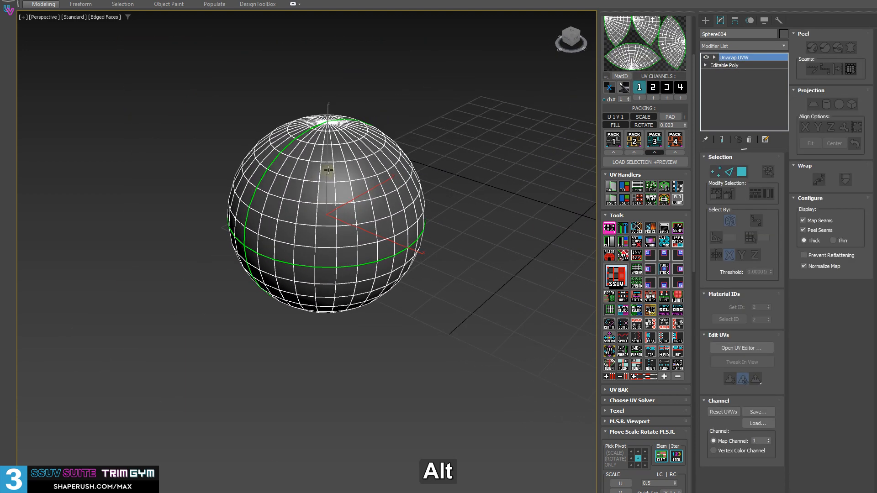
In polygon mode, heal and solve the whole sphere as a single UV island with the SSUV EasyUV tool
key(3)
alt+middle_drag(393, 220, 398, 239)
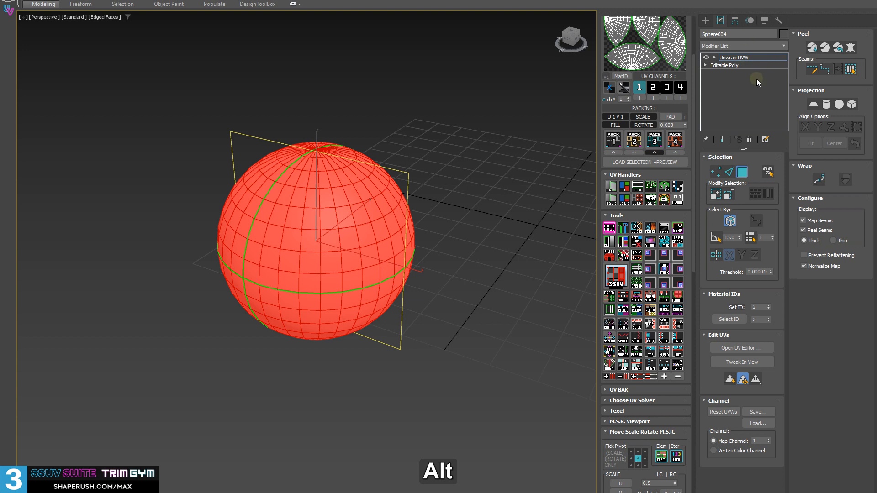
scroll(622, 166, up, 4)
alt+middle_drag(312, 269, 406, 234)
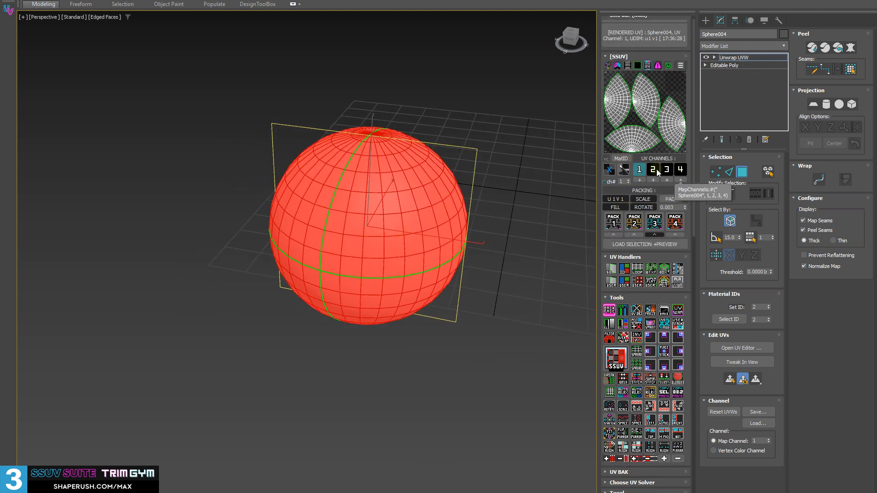
alt+middle_drag(332, 195, 432, 194)
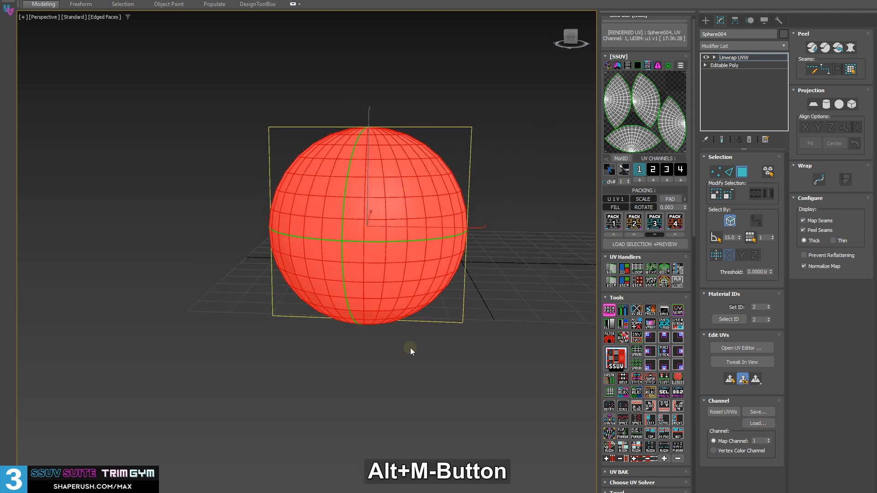
click(616, 359)
Select the sphere's equator and one vertical edge loop and split the UVs along them with the SSUV tool
key(2)
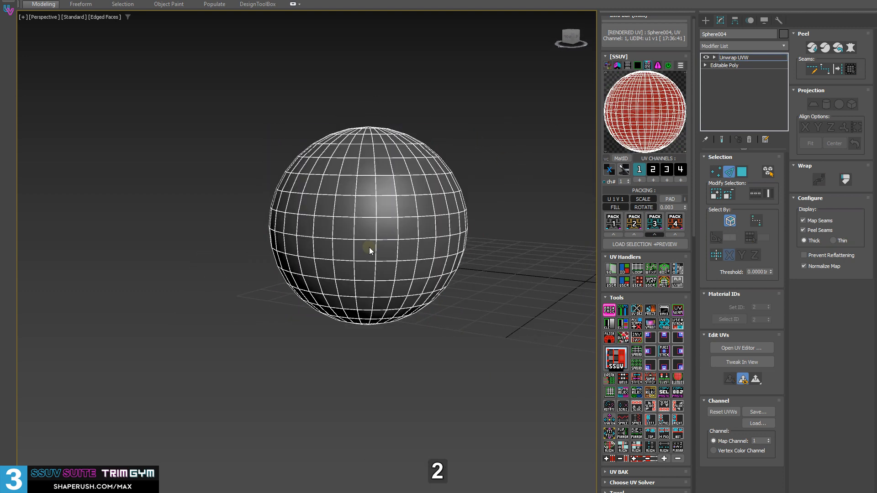
double_click(370, 240)
ctrl+double_click(377, 233)
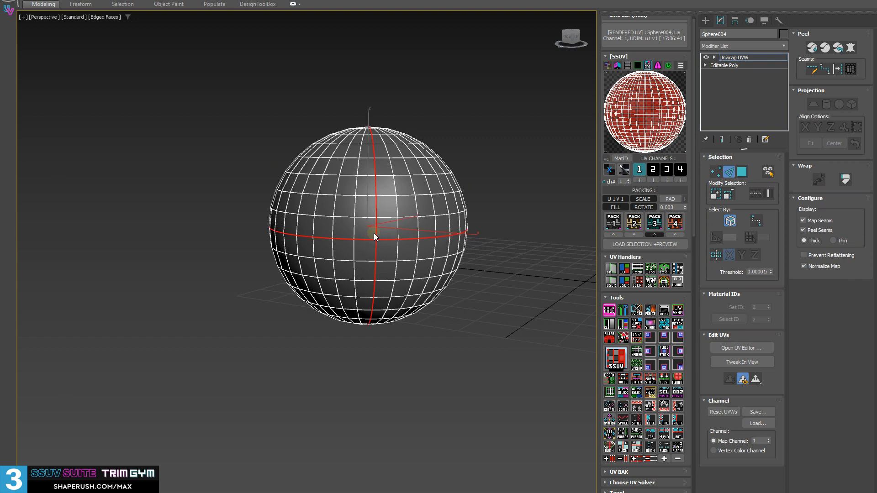
scroll(376, 236, up, 3)
alt+middle_drag(390, 232, 462, 220)
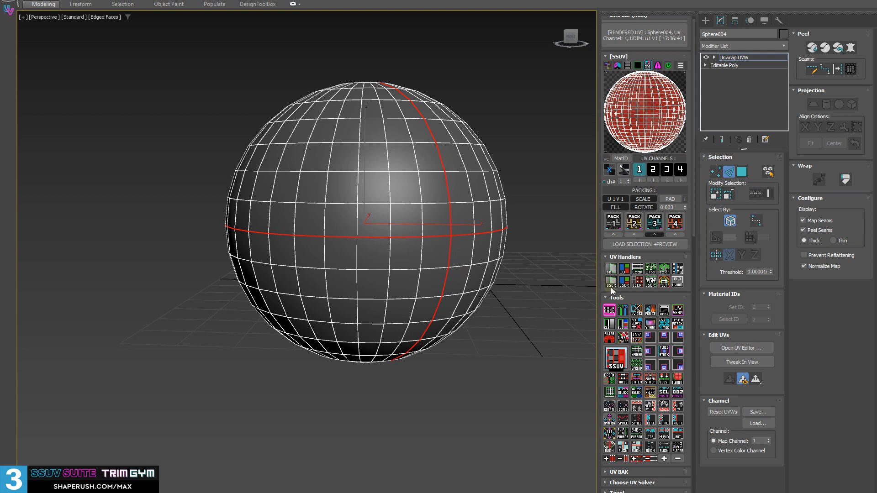
click(615, 358)
alt+middle_drag(466, 128, 428, 117)
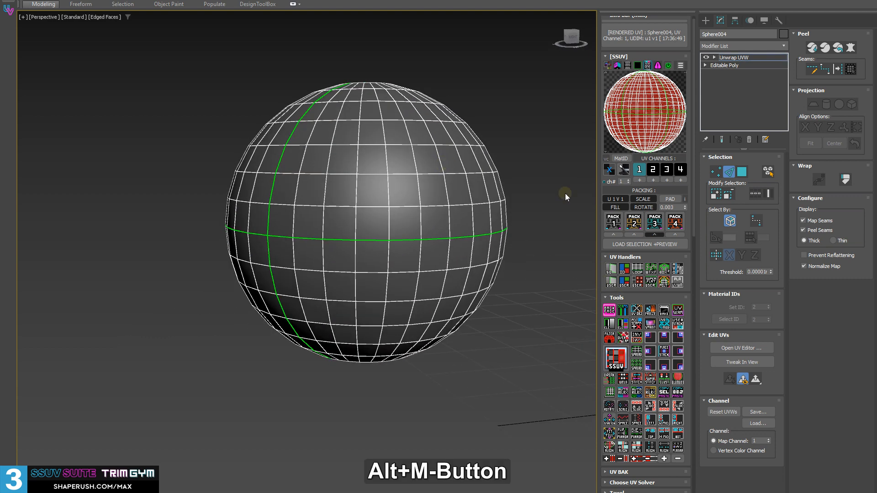
Show the checker texture on the sphere and set the Unwrap UVW modifier to polygon selection
click(610, 170)
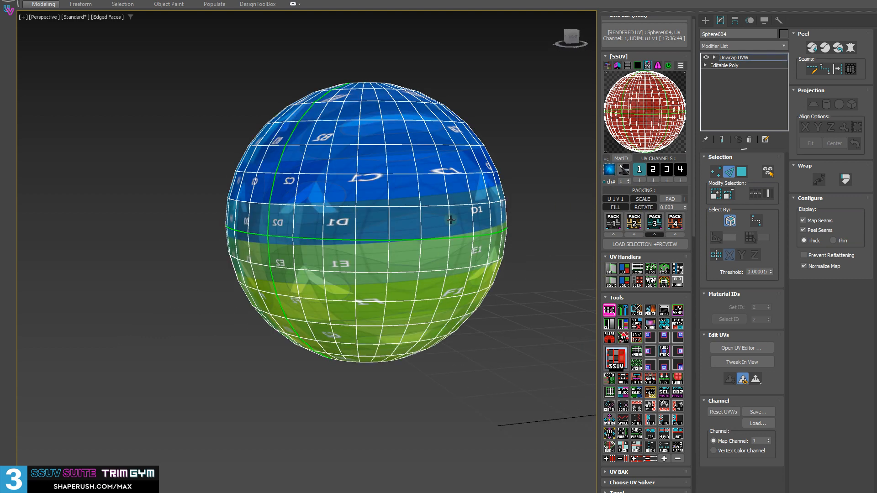
alt+middle_drag(445, 219, 446, 221)
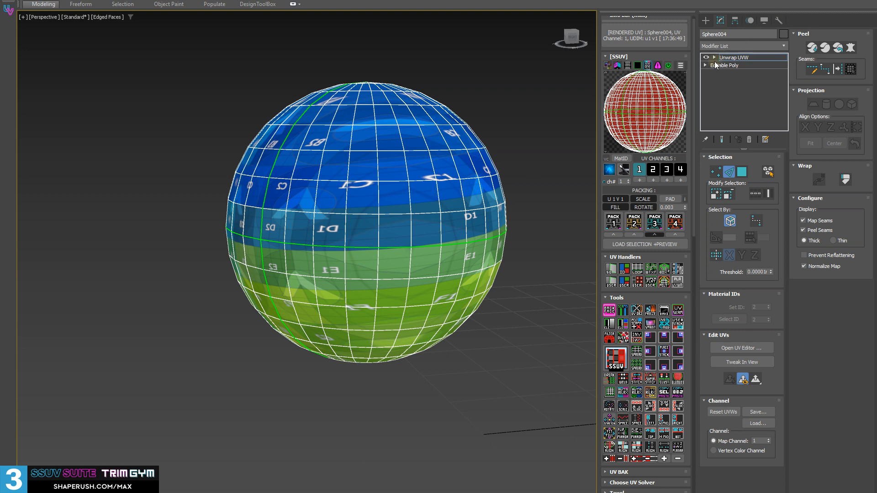
click(714, 57)
key(3)
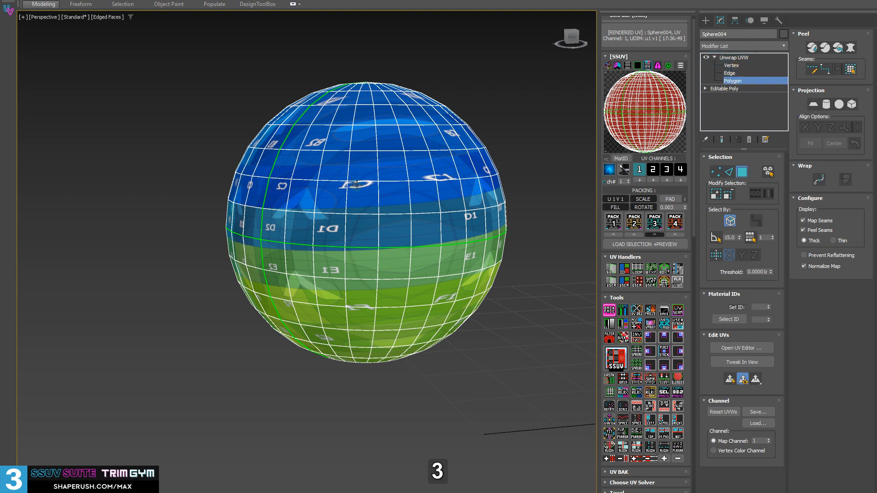
Select one upper quadrant island on the sphere and unfold its UVs with the current solver
click(356, 185)
scroll(417, 229, up, 3)
alt+middle_drag(383, 187, 386, 257)
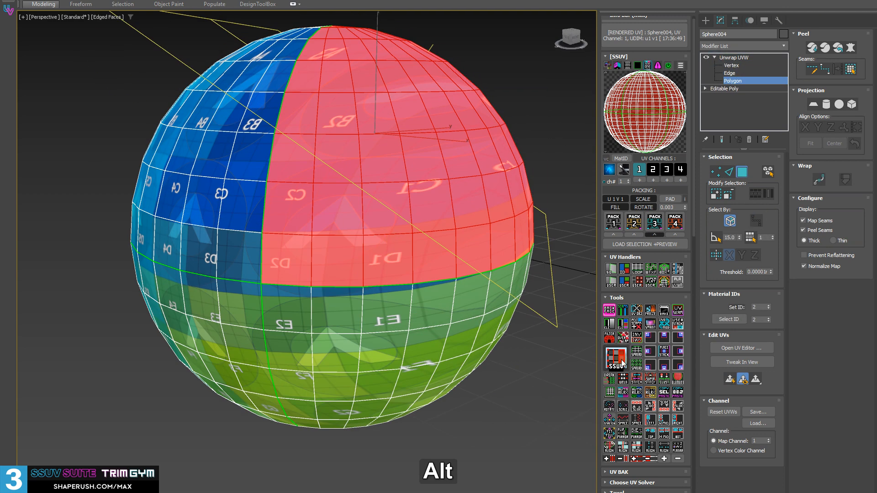
click(637, 354)
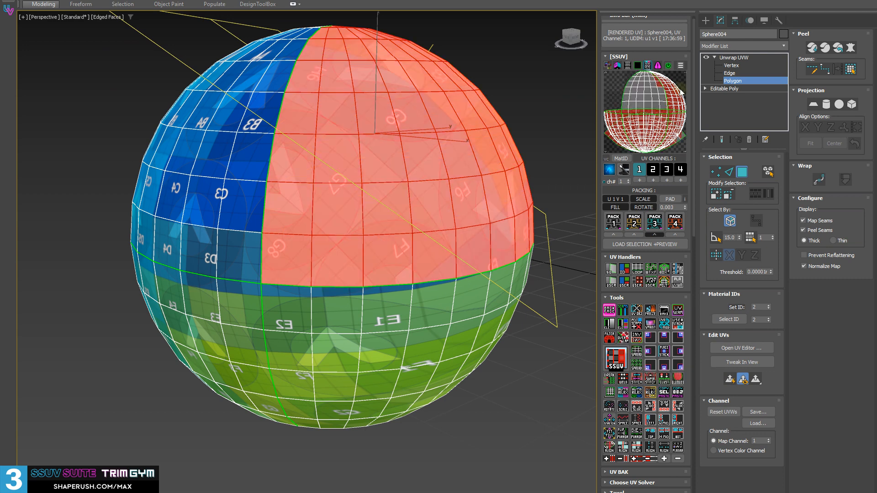
Solve the adjacent upper quadrant island with the LSCM solver and bring up the UV editor
scroll(672, 424, down, 3)
scroll(673, 425, down, 3)
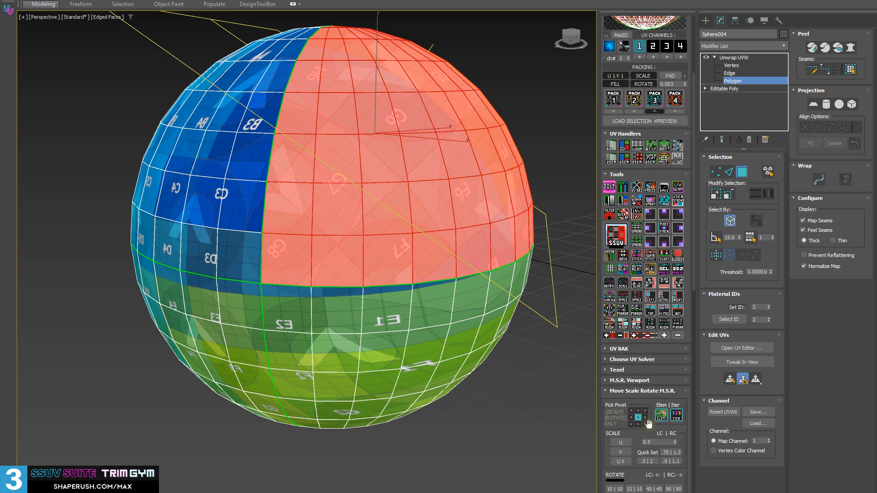
click(646, 361)
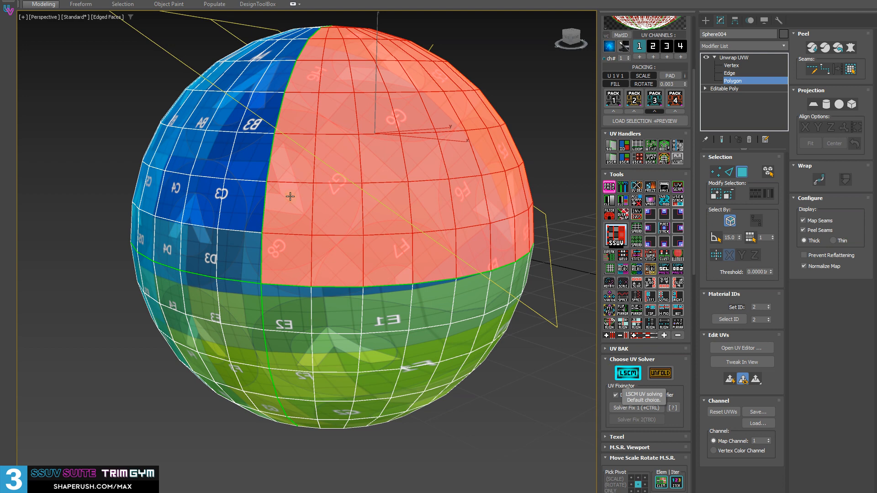
alt+middle_drag(197, 205, 261, 284)
click(250, 209)
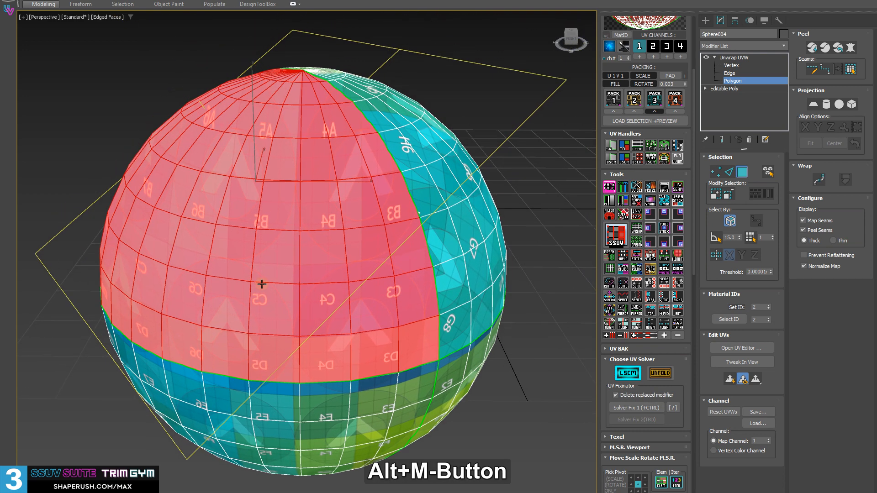
scroll(262, 284, down, 3)
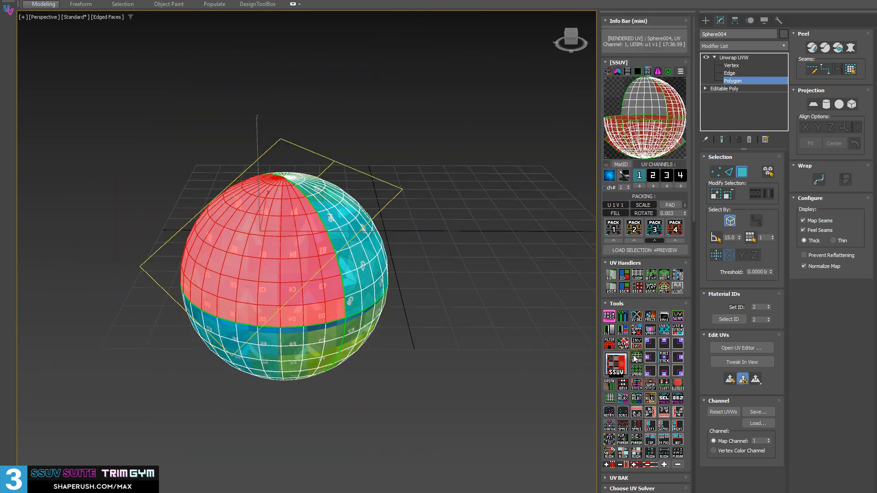
click(633, 362)
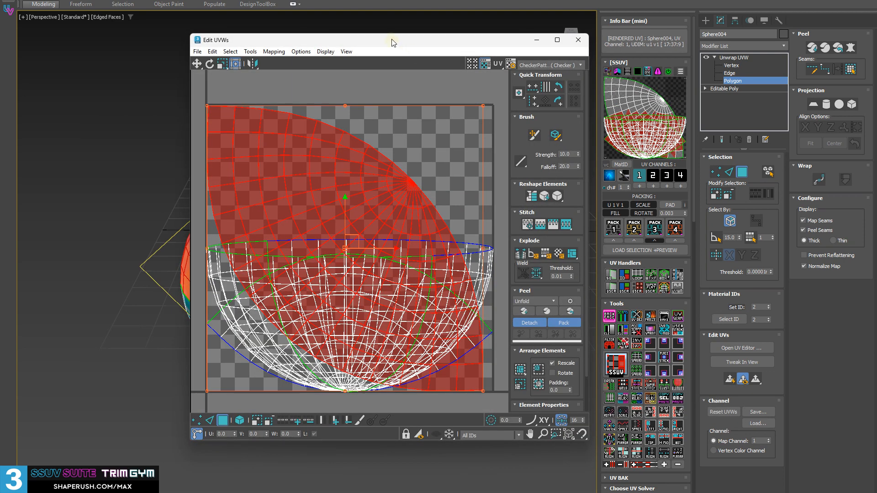
drag(412, 45, 395, 49)
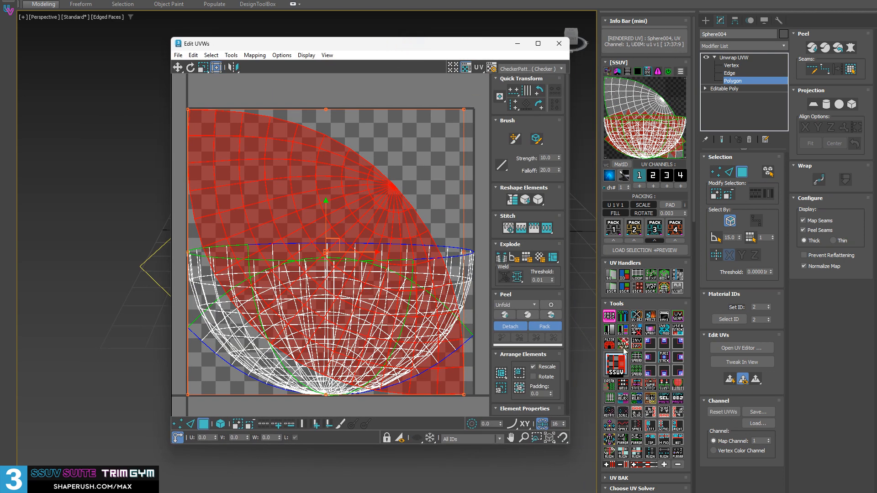
Choose Unfold as the UV solver and solve the selected upper island again
scroll(624, 350, down, 3)
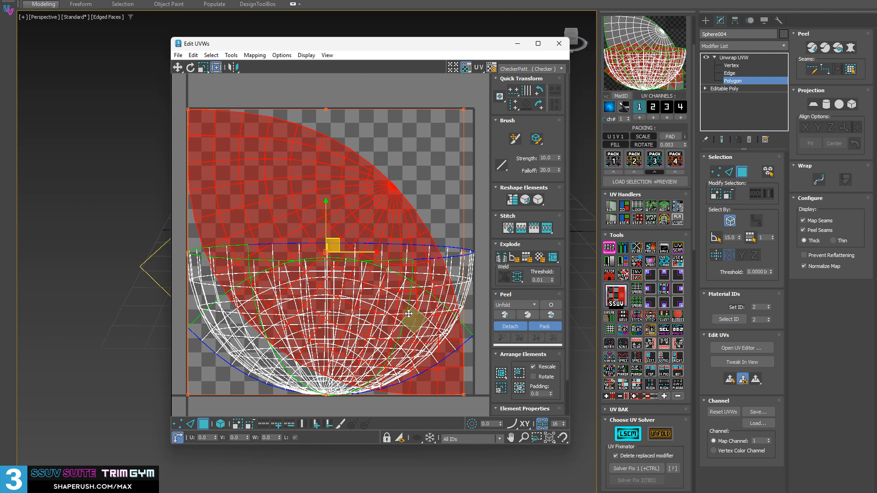
click(663, 434)
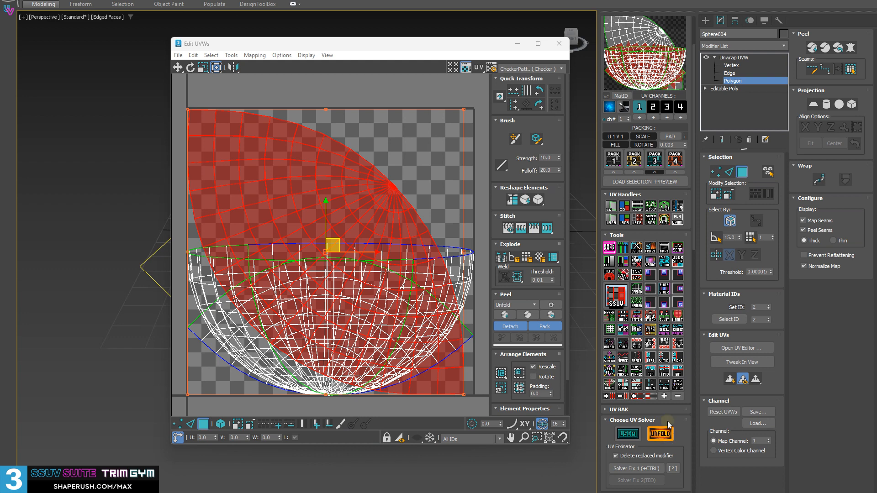
click(638, 289)
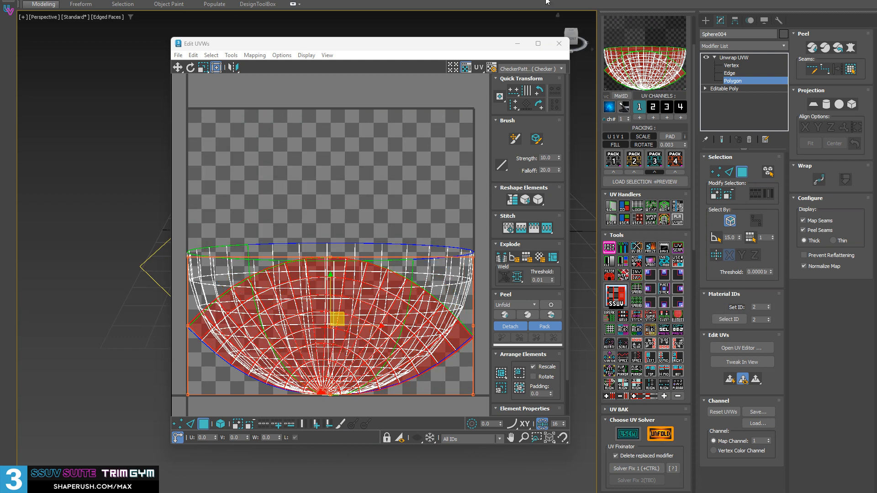
Select the overlapping unsolved lower islands in the UV editor and move them below the UV tile
click(218, 259)
scroll(266, 249, down, 3)
click(377, 250)
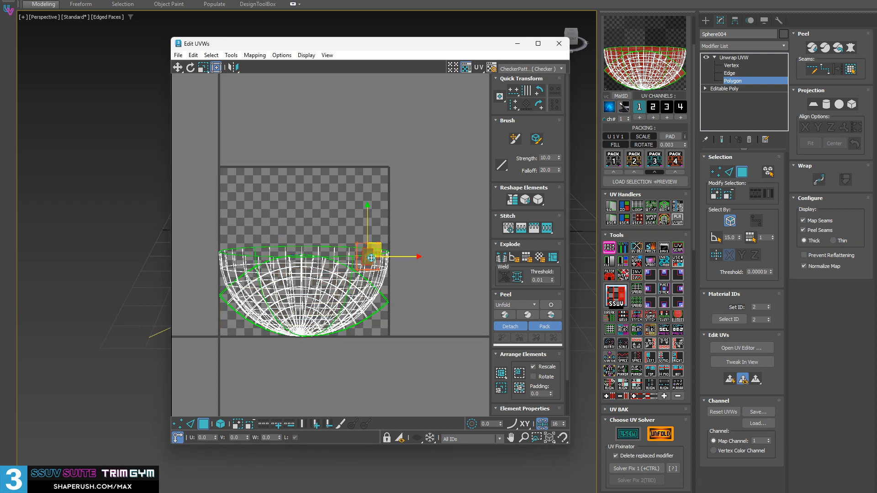
ctrl+click(325, 258)
drag(346, 263, 357, 398)
Select an upper quadrant island inside the UV tile and solve it again with Unfold
double_click(326, 276)
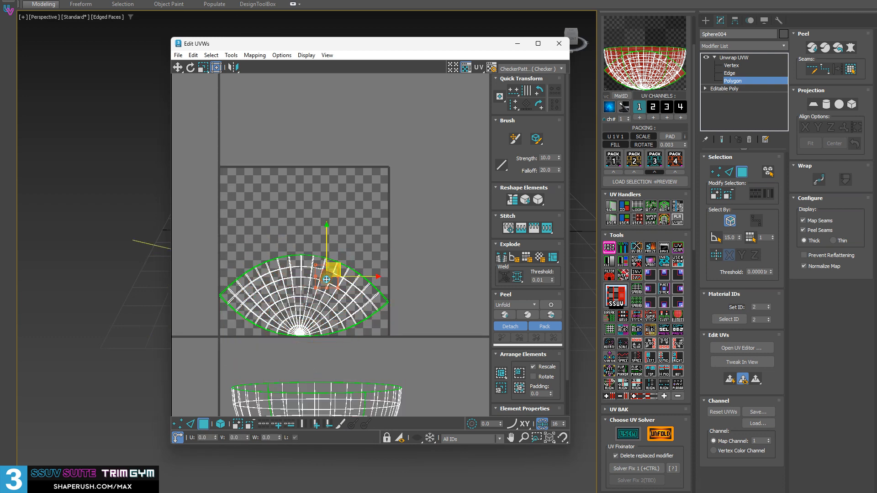
click(637, 289)
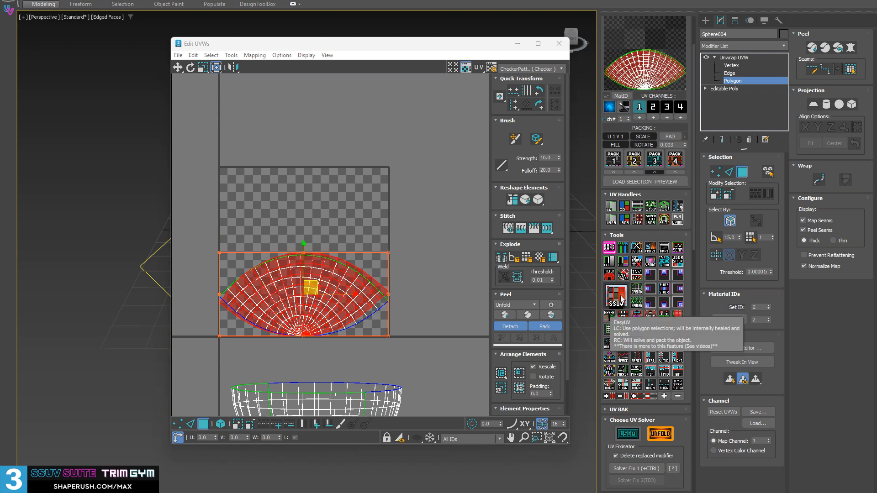
click(635, 293)
Move, rotate and shrink the selected island in the UV editor, and run the Unfold solve on it again
drag(280, 294, 275, 208)
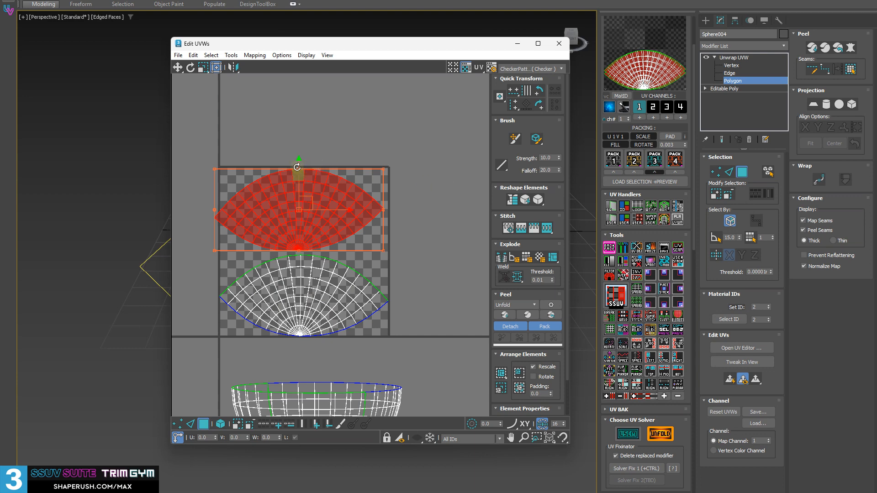
drag(297, 167, 371, 231)
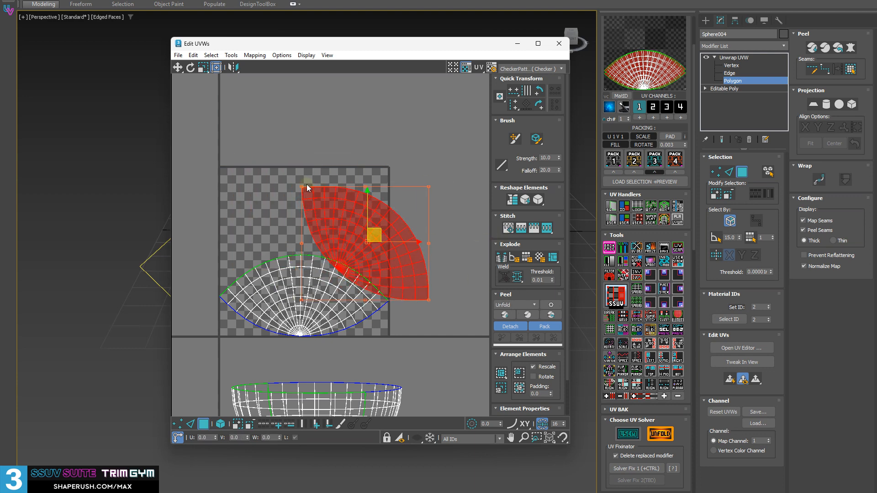
drag(301, 186, 363, 250)
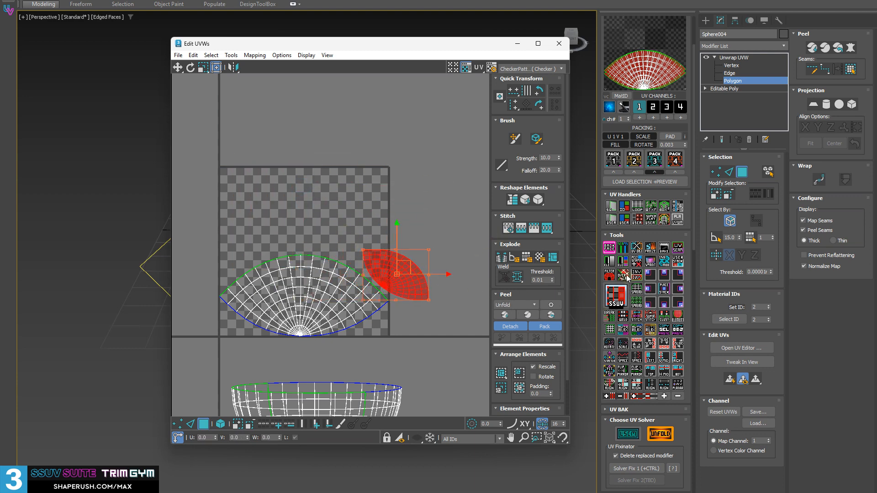
click(640, 287)
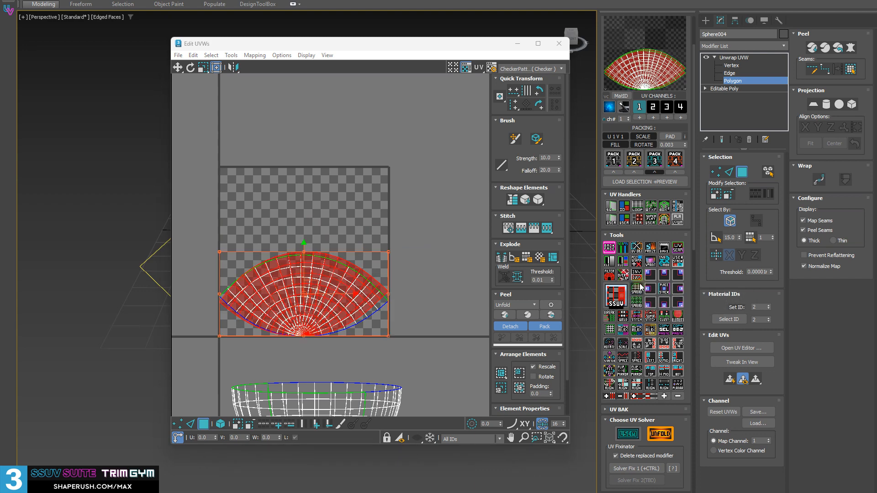
scroll(343, 295, up, 5)
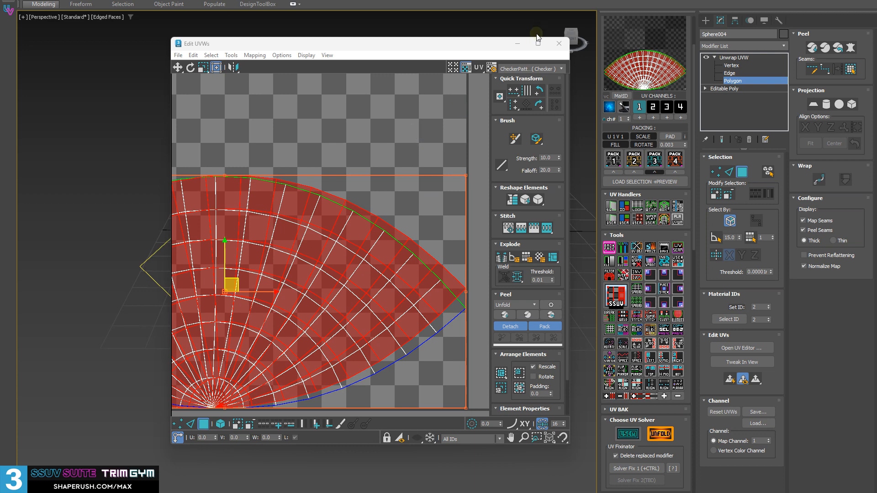
Leave the UV editor to select a lower quadrant island on the sphere and solve it with the Unfold solver
click(559, 43)
middle_drag(292, 237, 365, 181)
double_click(339, 293)
middle_drag(367, 284, 412, 217)
alt+middle_drag(413, 217, 567, 233)
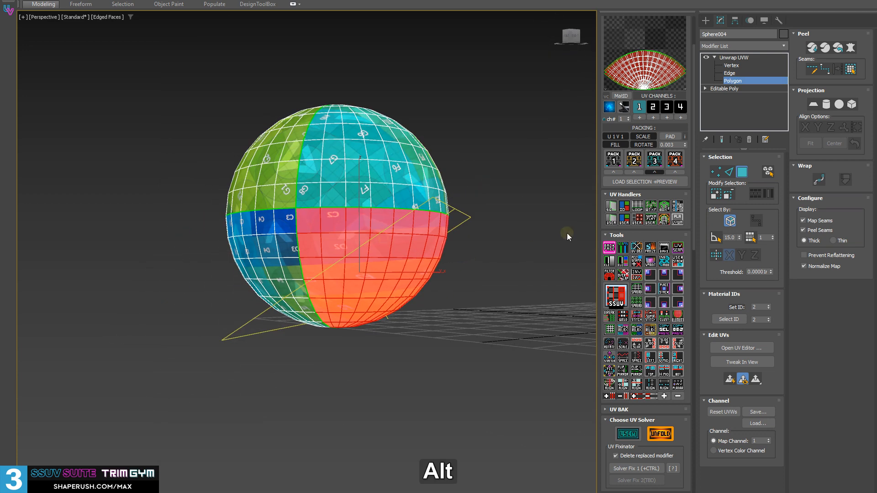
click(637, 290)
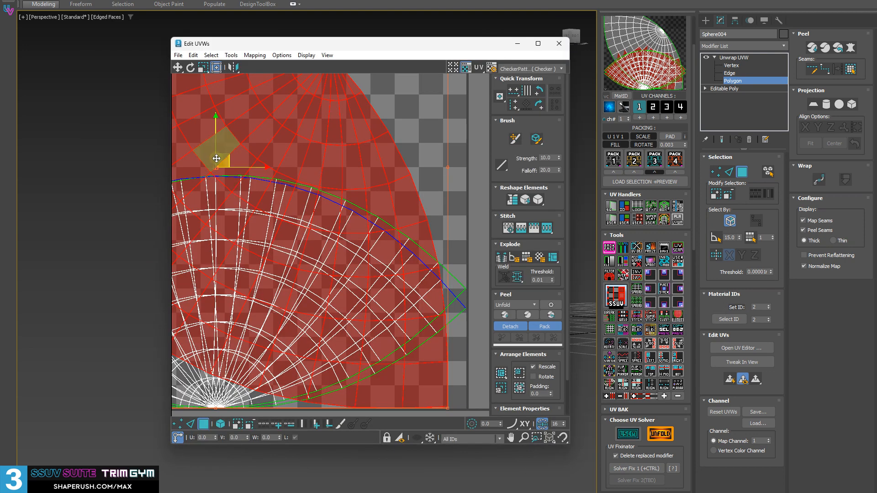
scroll(463, 299, down, 3)
middle_drag(463, 299, 446, 327)
scroll(446, 327, down, 2)
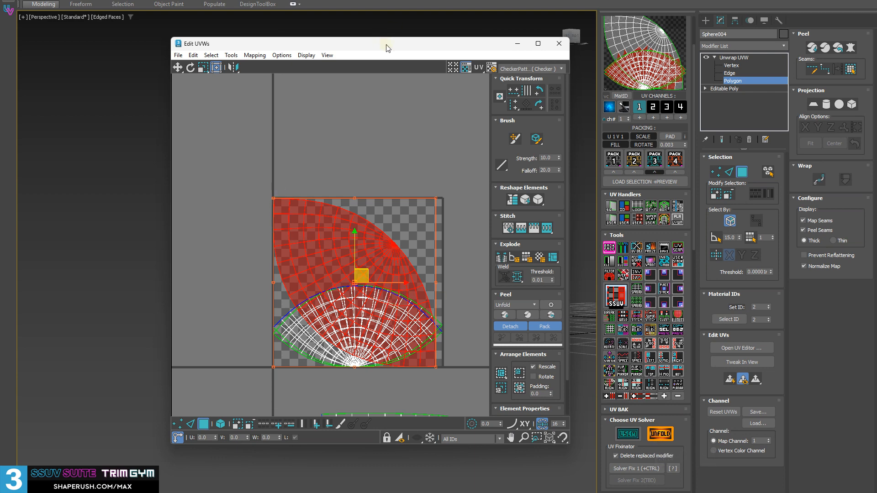
Set the UV editor aside, select the unsolved lower quadrant island on the sphere, and flatten it with the upper Spread tool
drag(386, 48, 68, 38)
alt+middle_drag(393, 242, 370, 238)
click(352, 246)
double_click(380, 223)
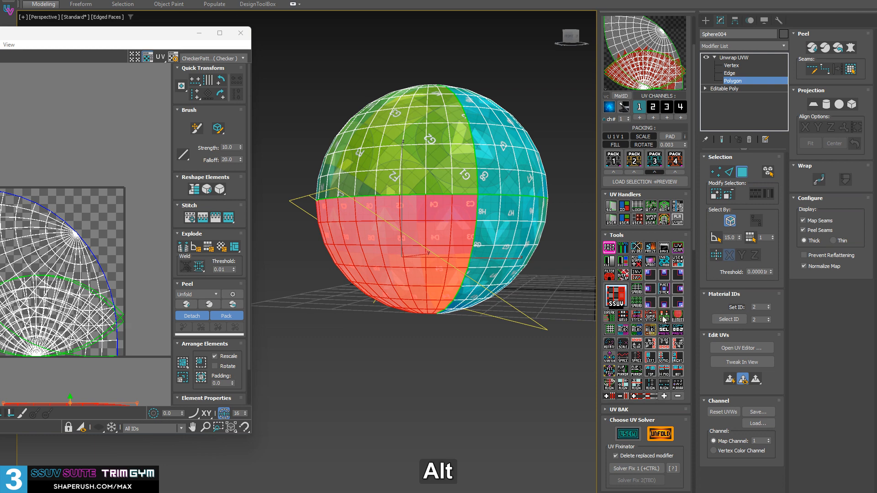
click(637, 287)
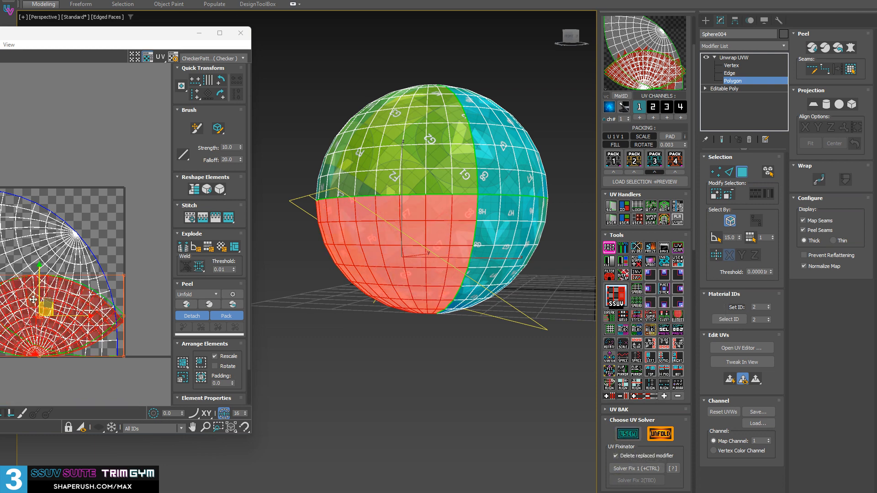
Select all the sphere's UV islands and run the Spread tools to solve them into separate, packed islands
alt+middle_drag(498, 213, 448, 214)
key(ctrl+a)
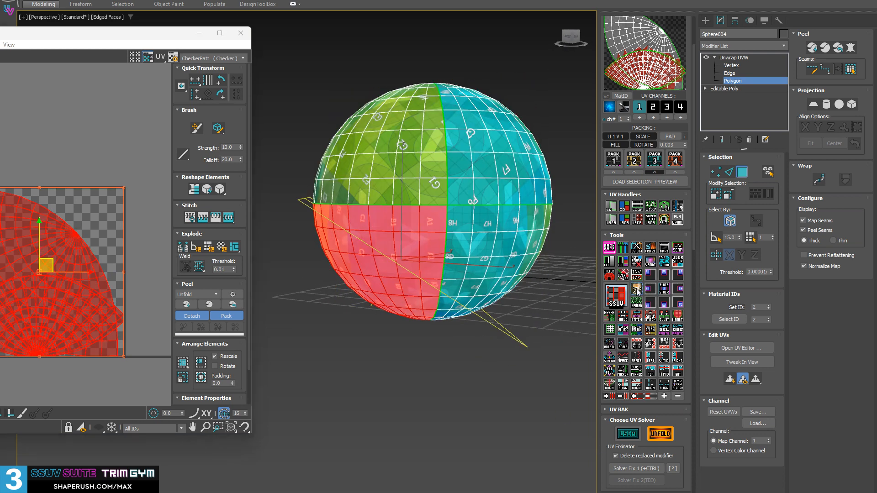
click(637, 289)
alt+middle_drag(322, 273, 343, 273)
key(ctrl+a)
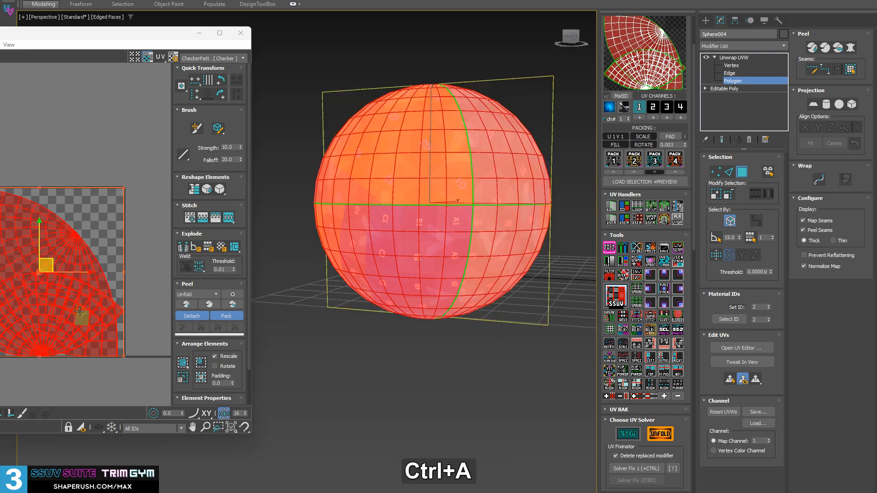
click(636, 302)
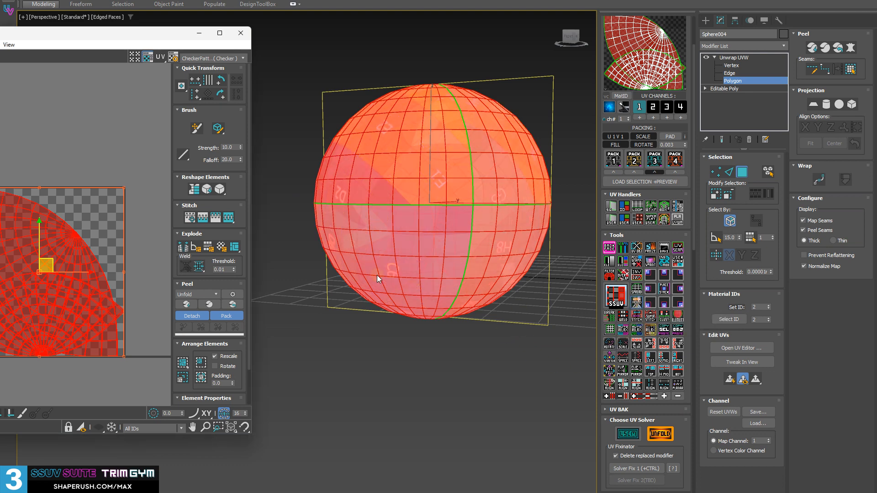
alt+middle_drag(375, 246, 467, 343)
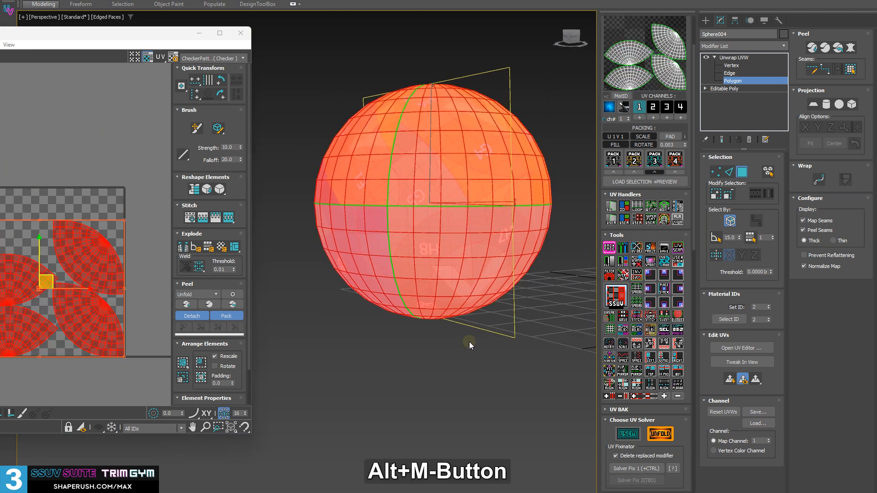
Close the UV editor and unwrap all the selected islands again with the LSCM solver
click(241, 32)
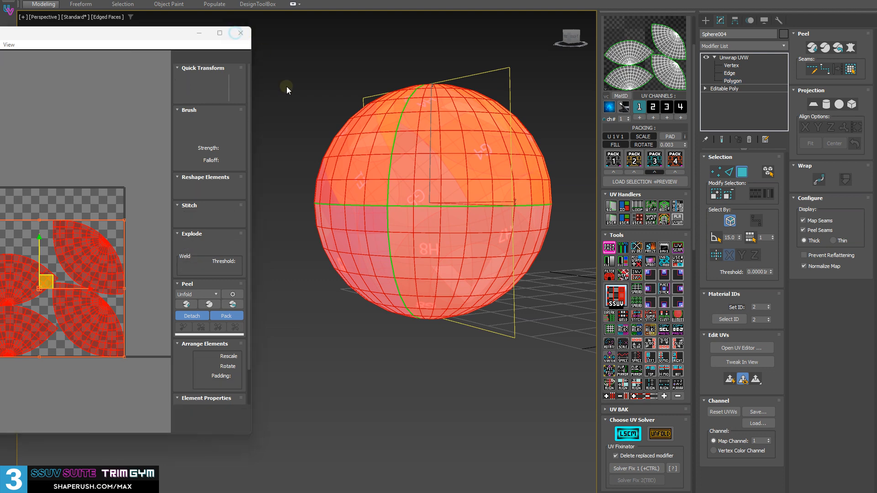
alt+middle_drag(288, 87, 216, 200)
click(621, 292)
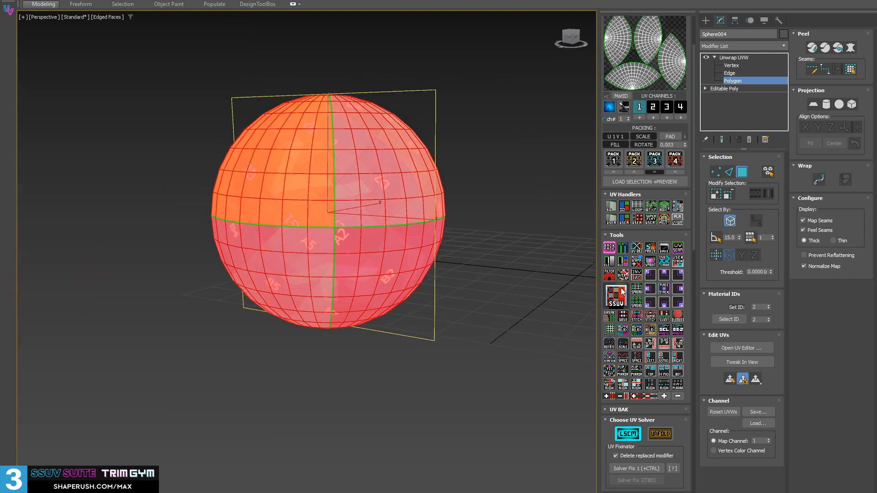
alt+middle_drag(506, 219, 484, 132)
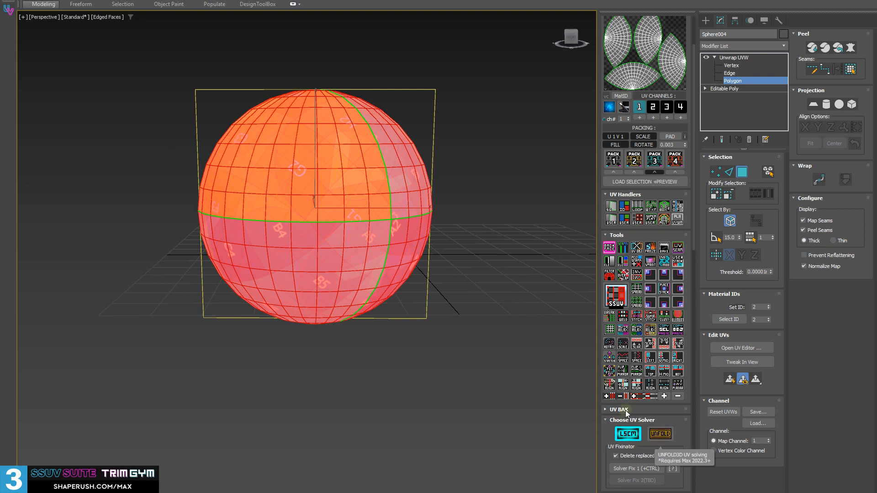
Look over the LSCM and Unfold solver choices and collapse the solver rollout
click(641, 419)
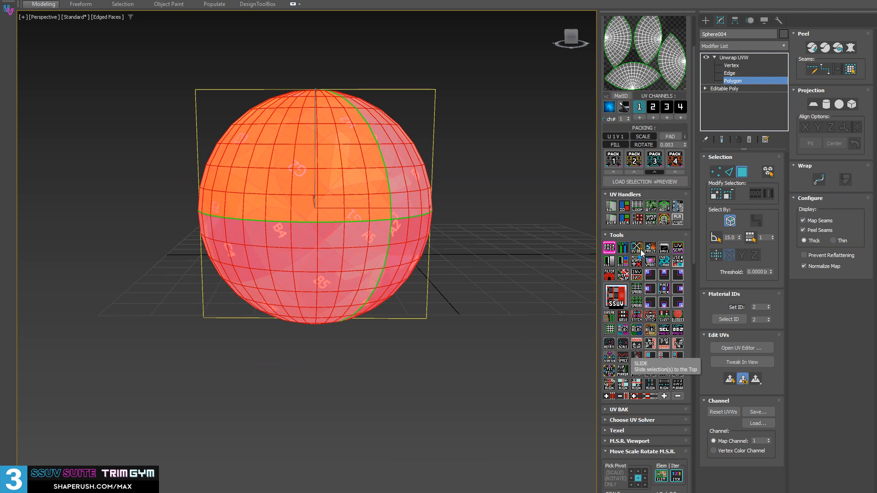
scroll(648, 273, down, 2)
scroll(647, 274, down, 3)
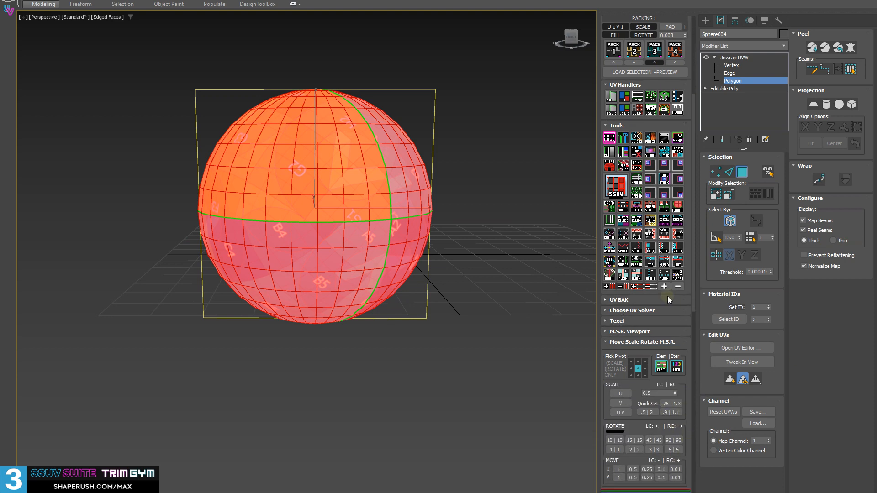
click(638, 311)
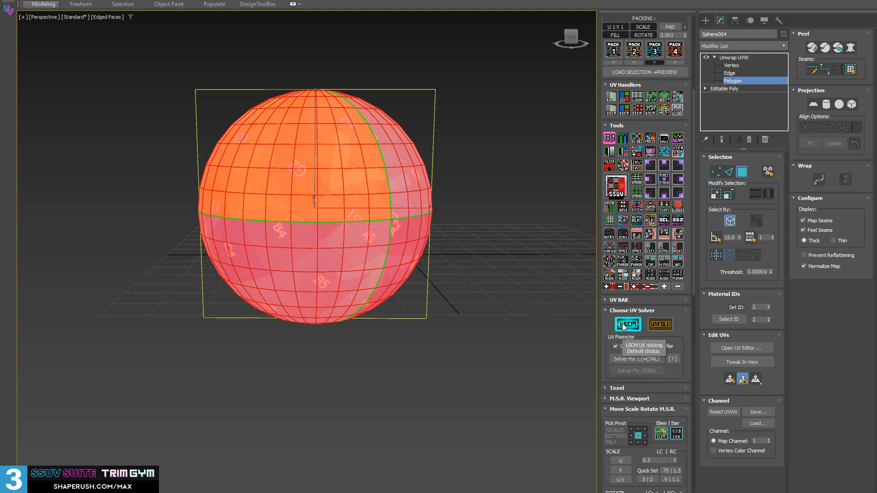
scroll(631, 371, up, 6)
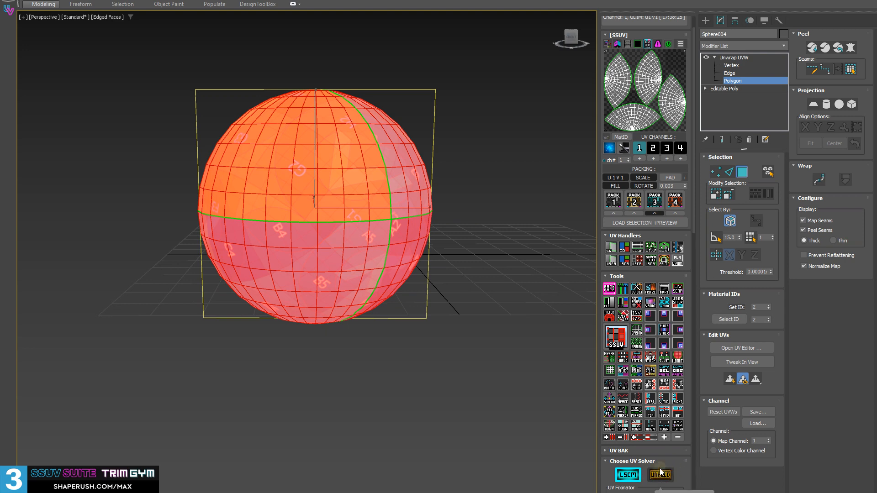
click(644, 461)
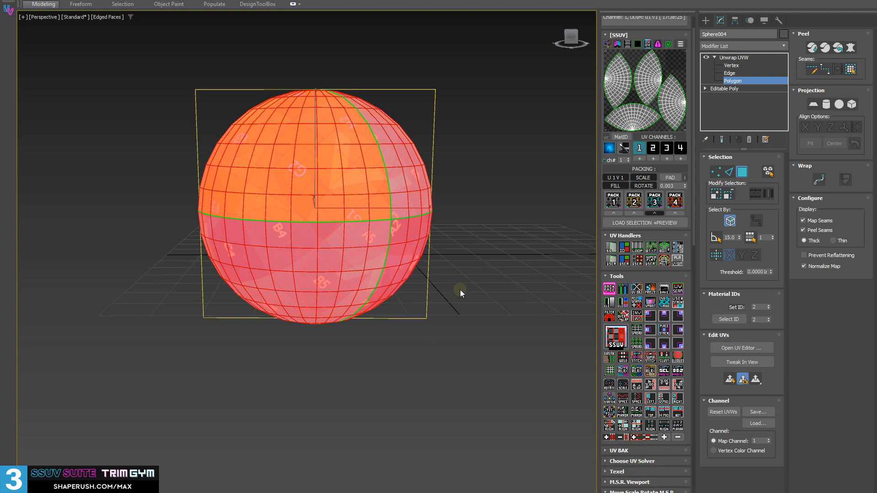
Run the upper Spread tool on all the selected islands, and select an upper quadrant island to check its UVs
alt+middle_drag(460, 293, 556, 339)
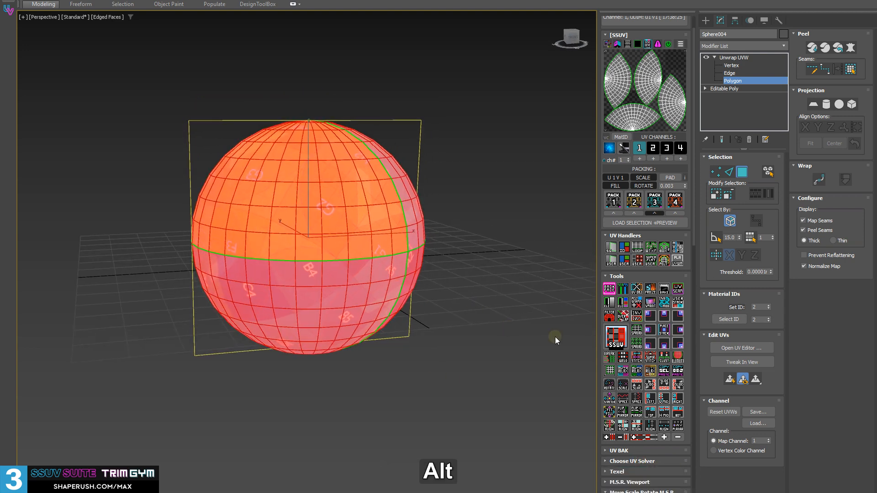
click(638, 329)
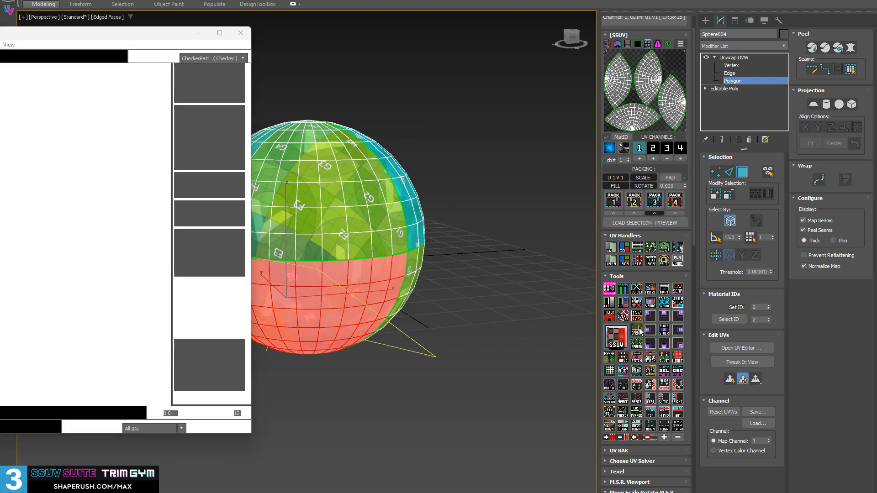
middle_drag(461, 248, 589, 249)
alt+middle_drag(589, 249, 494, 251)
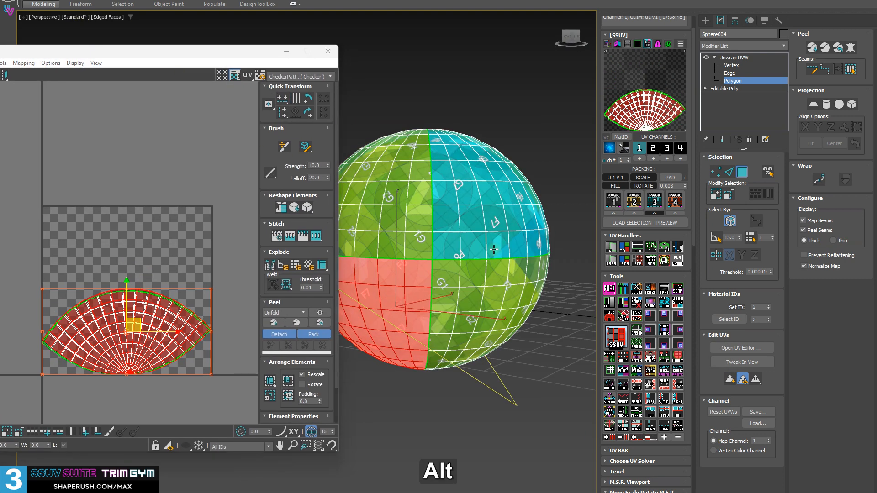
double_click(387, 200)
alt+middle_drag(384, 203, 447, 253)
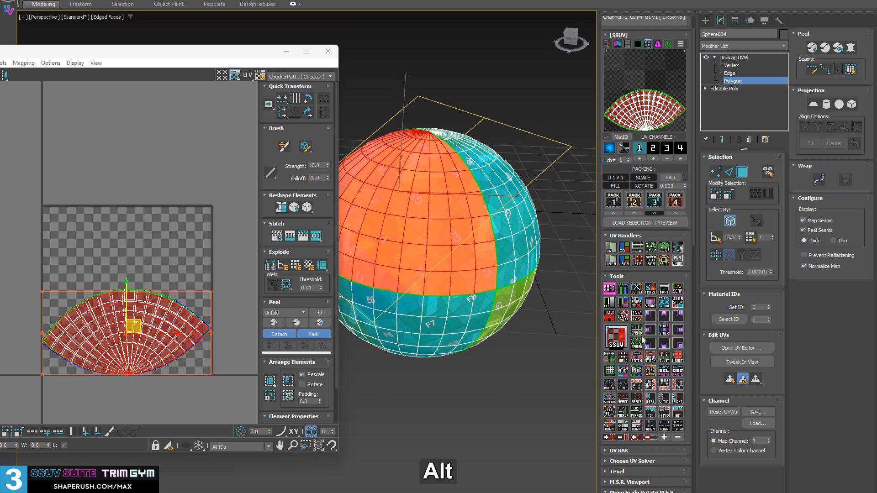
Close the UV editor and collapse the Unwrap UVW modifier into the sphere's Editable Poly
click(328, 52)
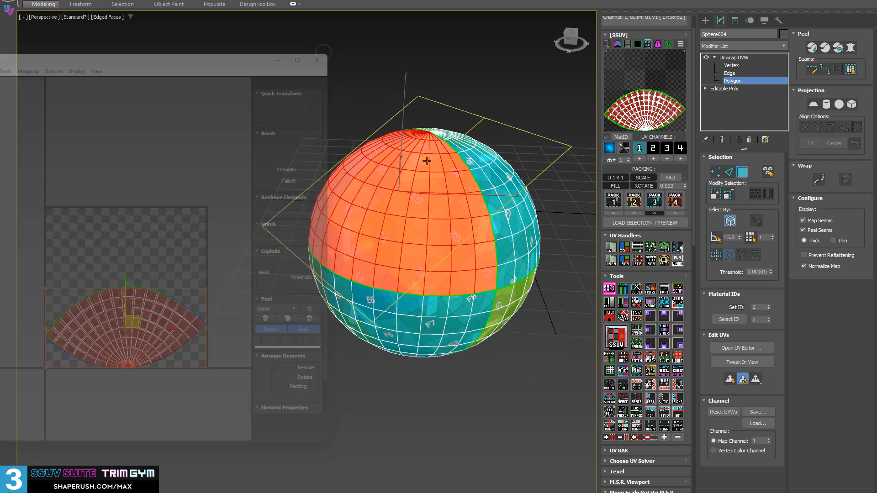
key(shift+d)
middle_drag(564, 328, 294, 253)
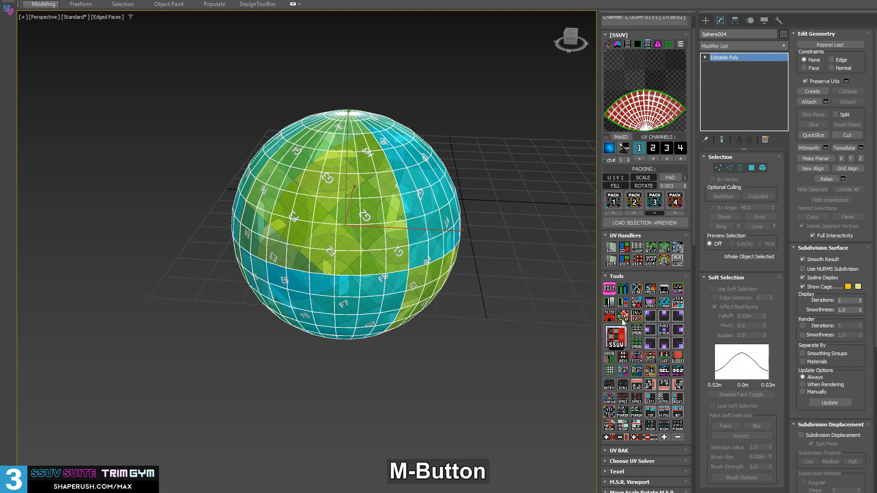
alt+middle_drag(371, 214, 499, 274)
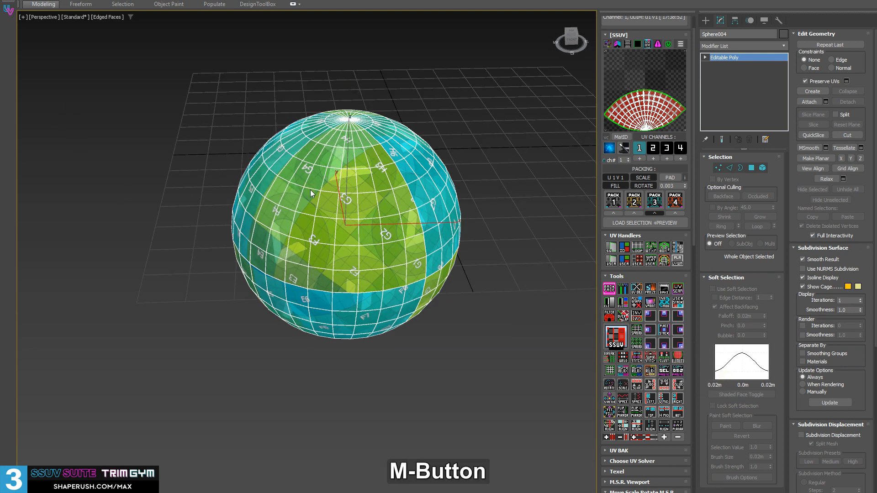
alt+middle_drag(311, 190, 322, 207)
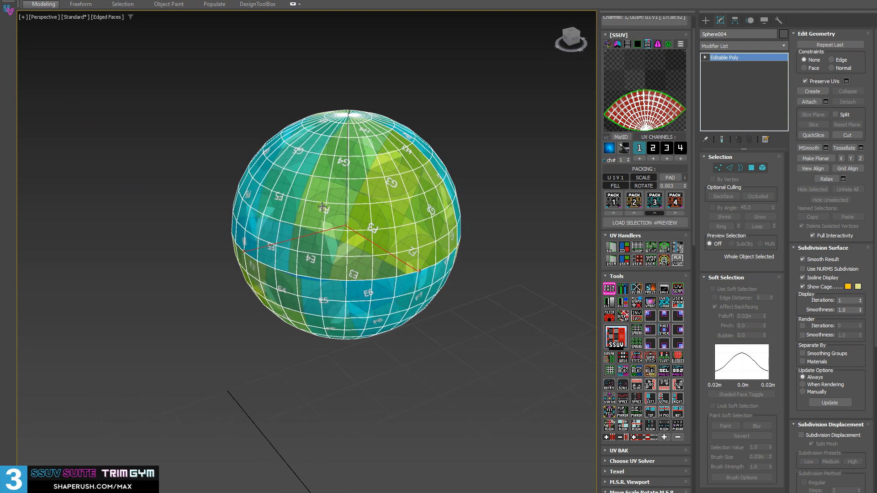